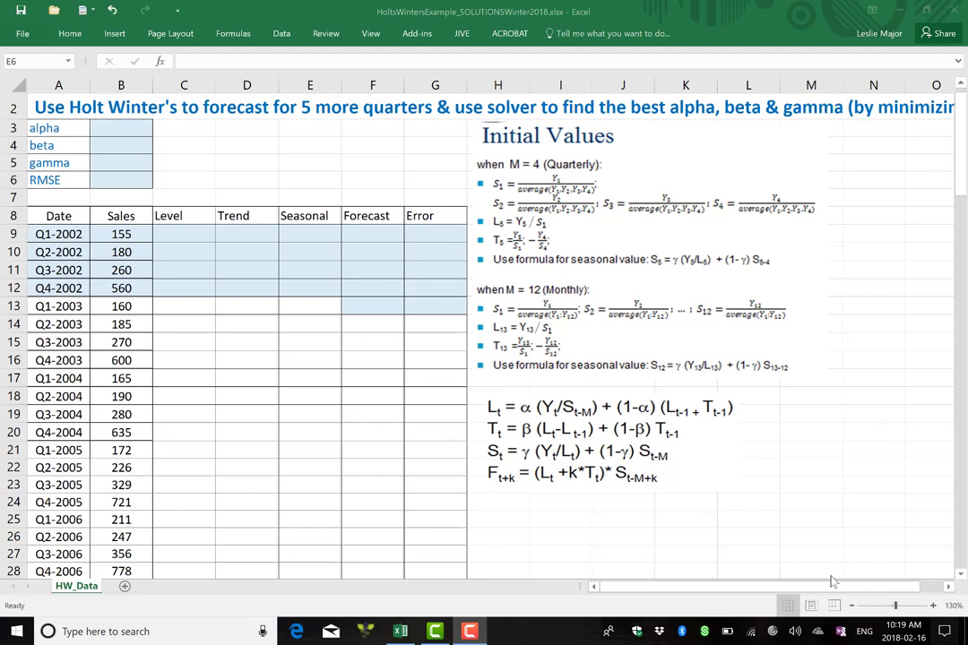
Set the starting smoothing parameters in B3:B5 to alpha 0.2, beta 0.2 and gamma 0.5
left_click(121, 234)
scroll(110, 246, "down", 5)
scroll(110, 249, "down", 15)
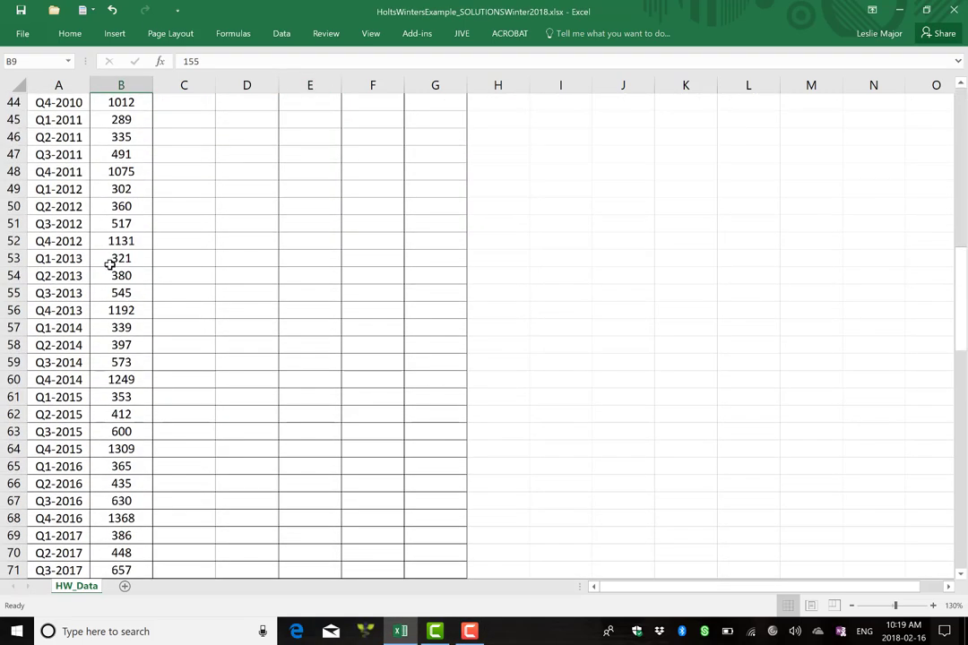
scroll(105, 267, "up", 20)
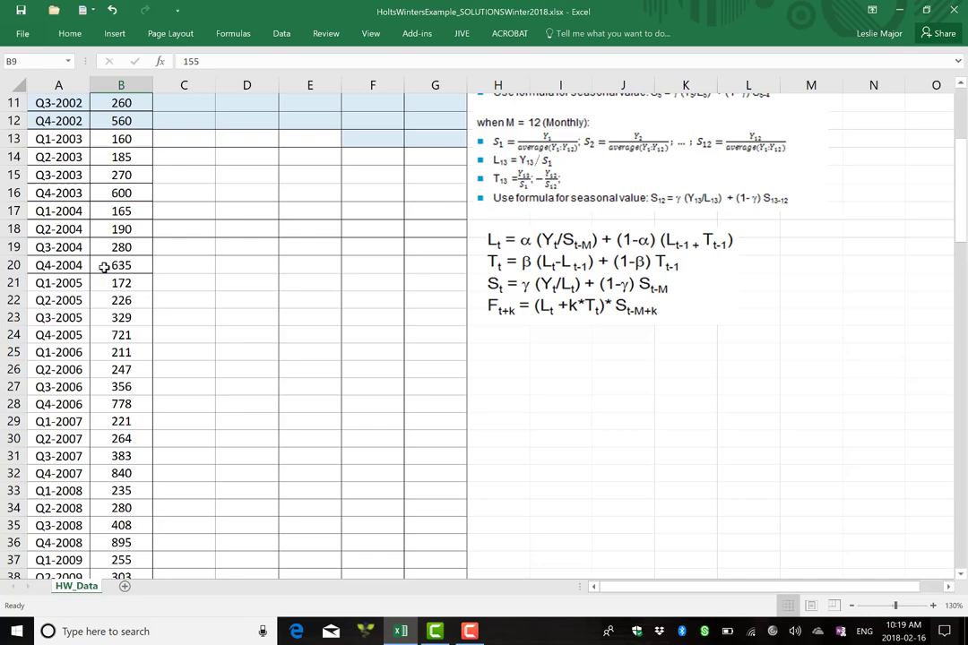
left_click(109, 154)
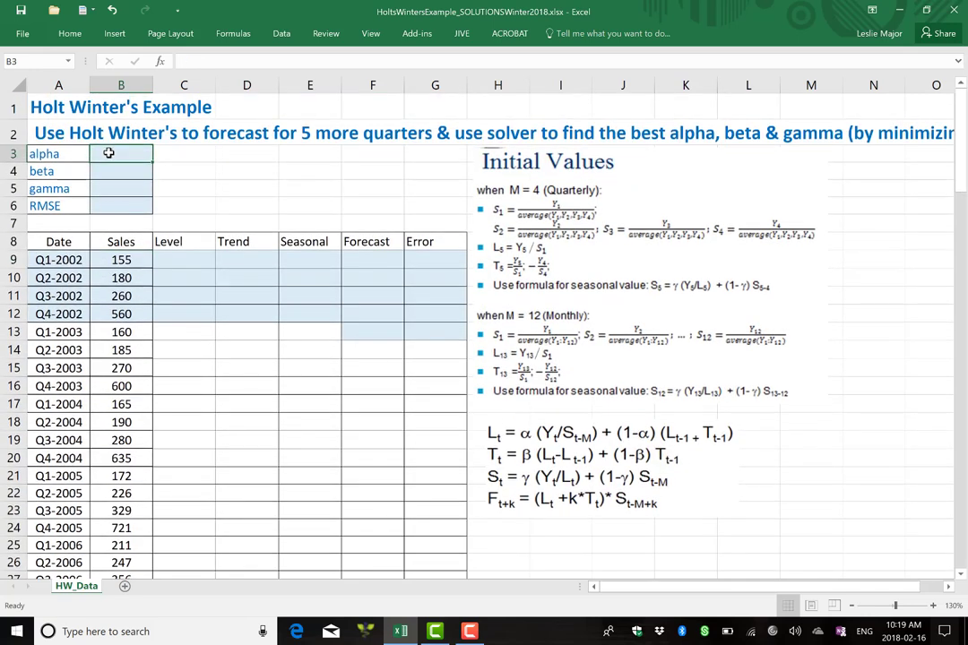
type("0.2")
key("Return")
type("0.2")
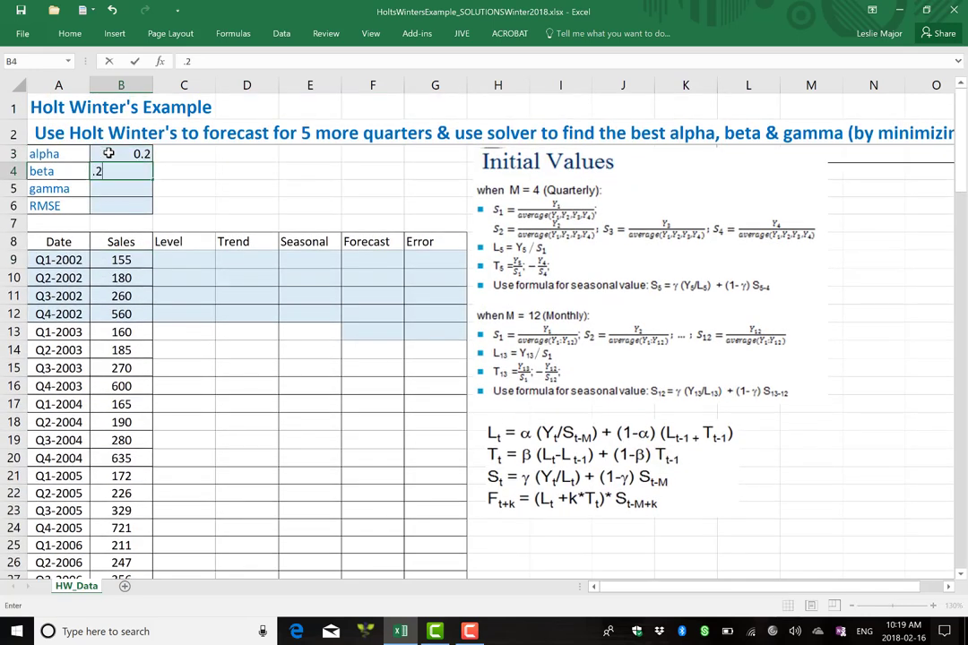
key("Return")
type("0.5")
key("ctrl+Return")
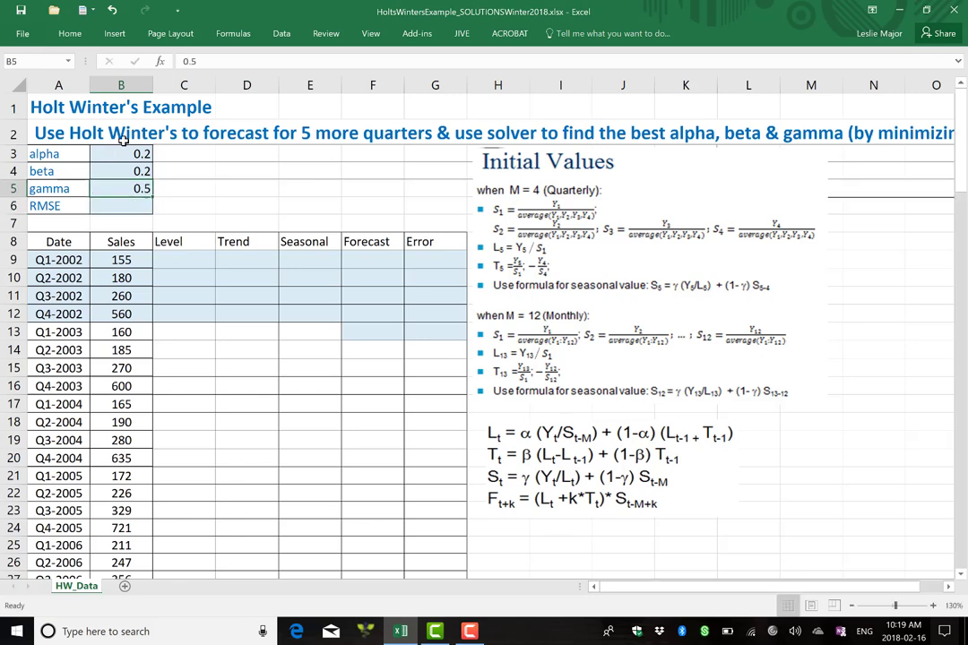
left_click(324, 206)
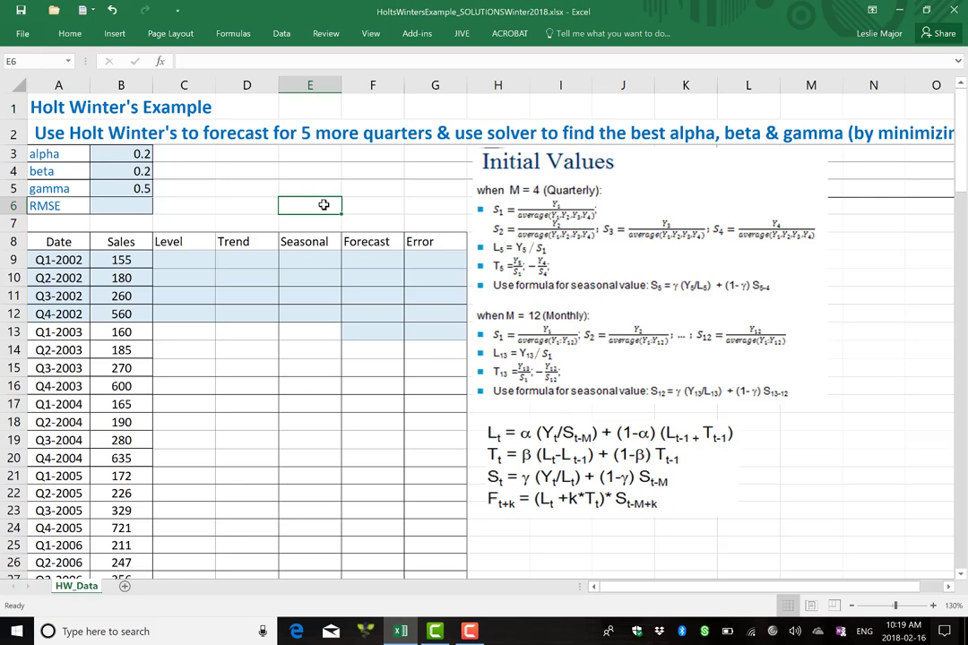
left_click(381, 191)
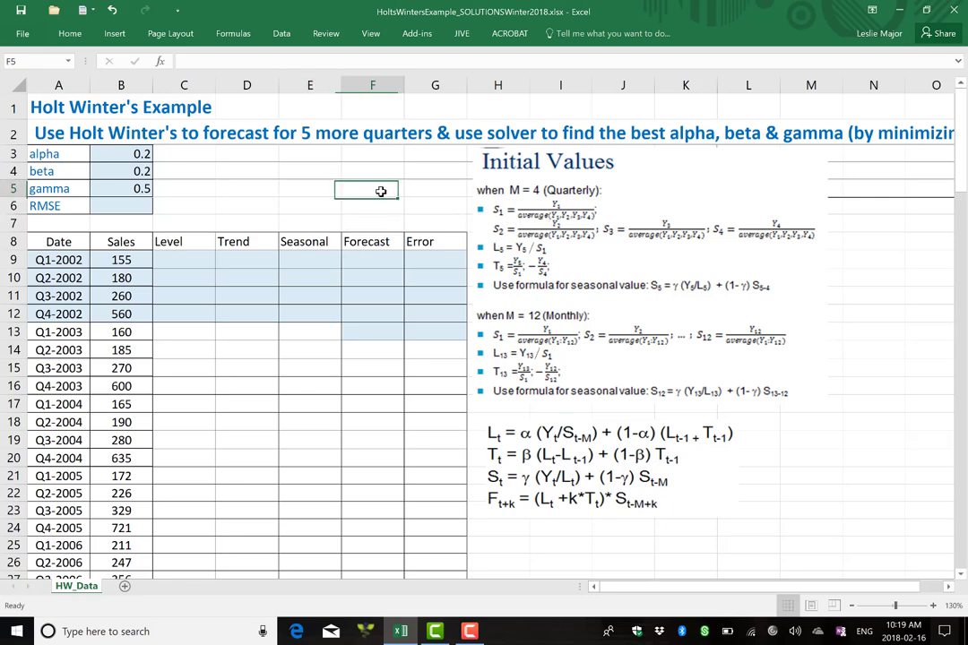
left_click(184, 260)
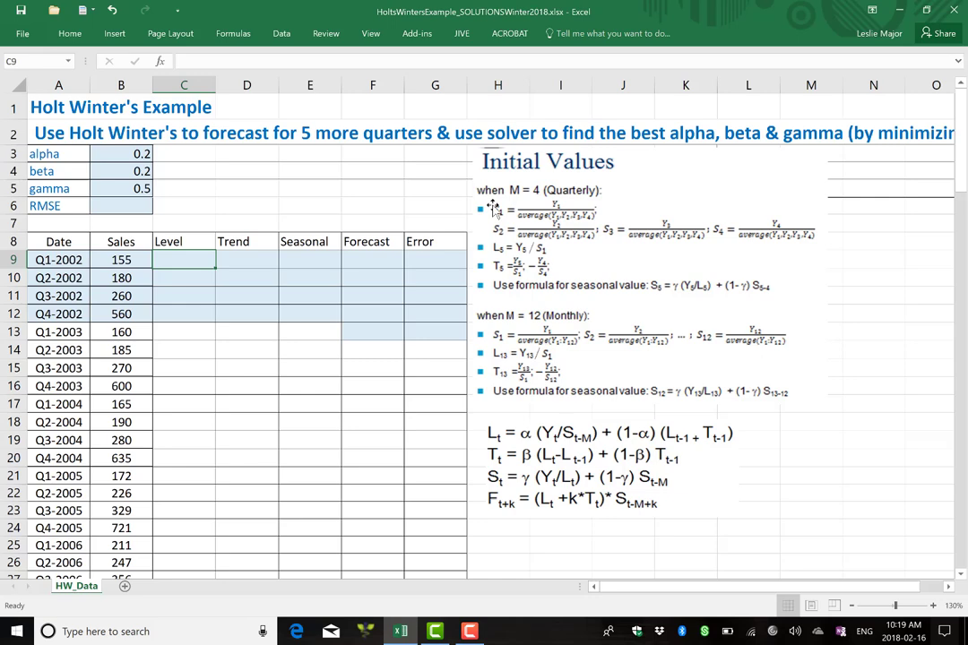
Calculate the initial seasonal index in E9 as =B9/AVERAGE(B$9:B$12) and copy the formula down through E12
left_click(291, 256)
type("=")
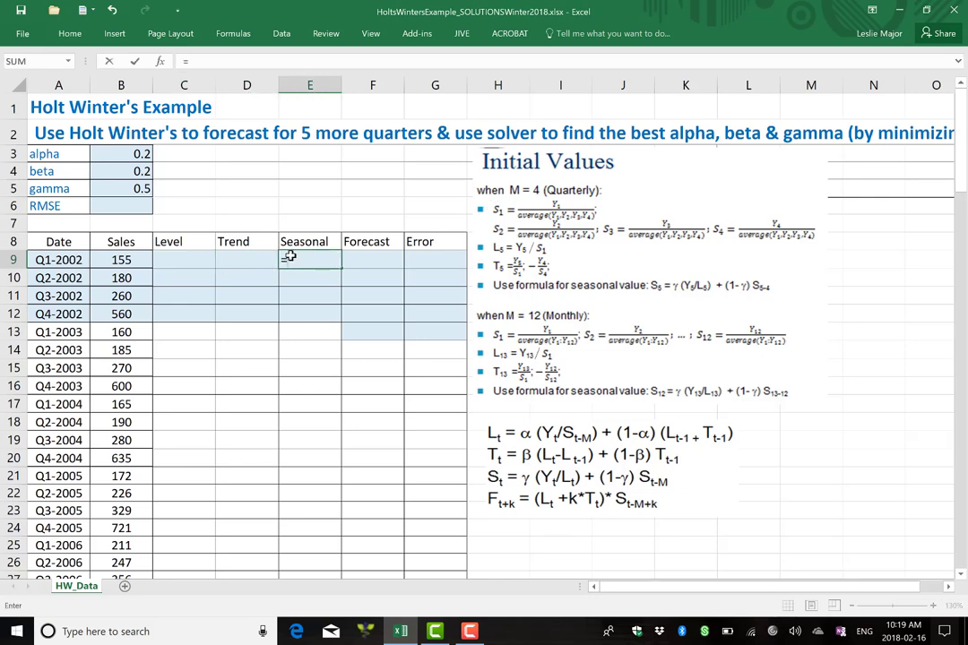
left_click(120, 259)
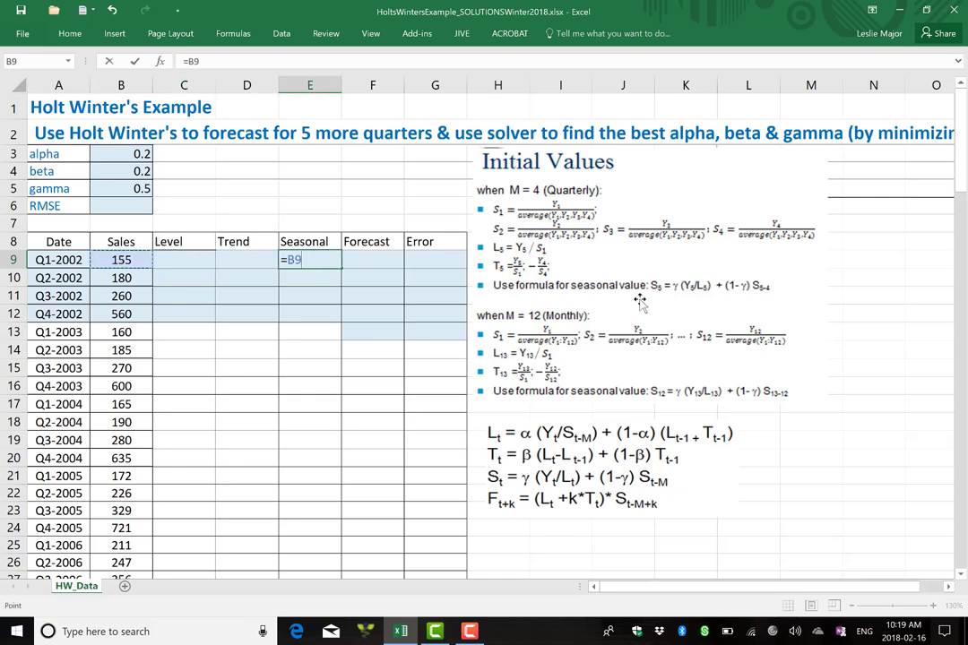
type("/average(")
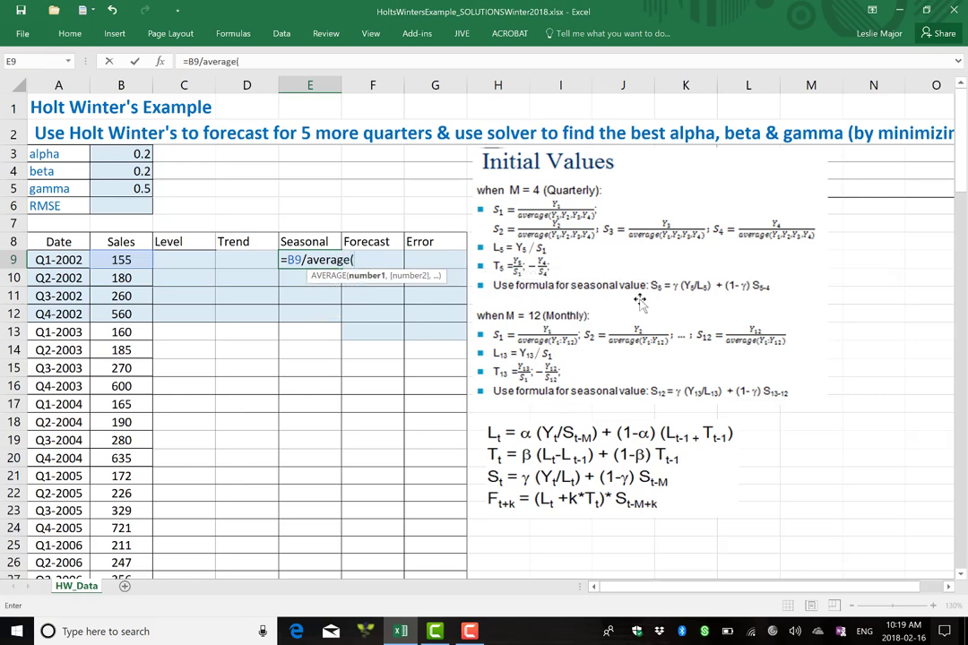
left_click_drag(102, 261, 121, 314)
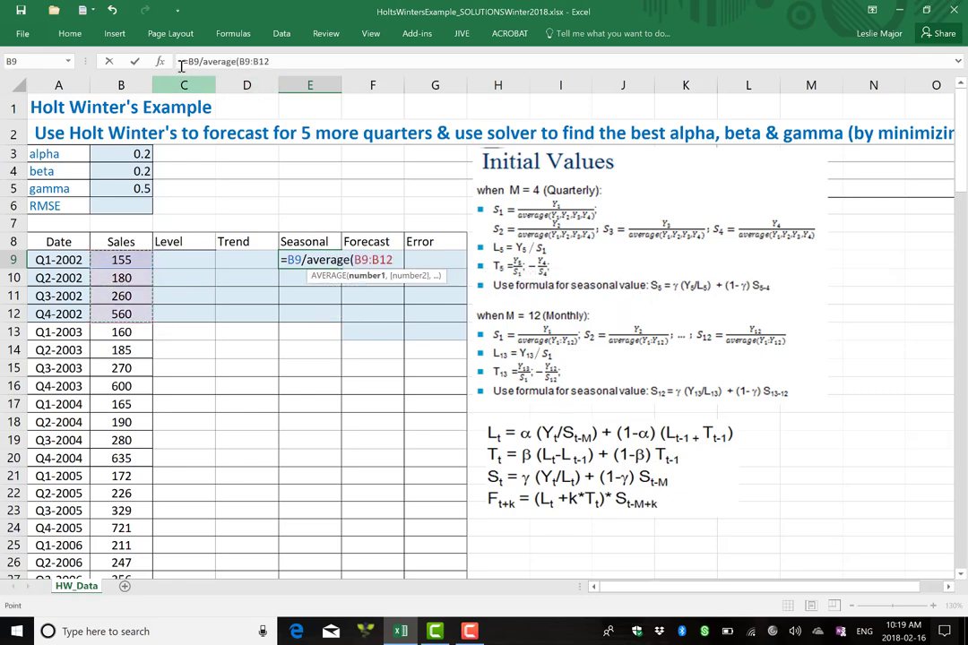
left_click(242, 61)
type("$")
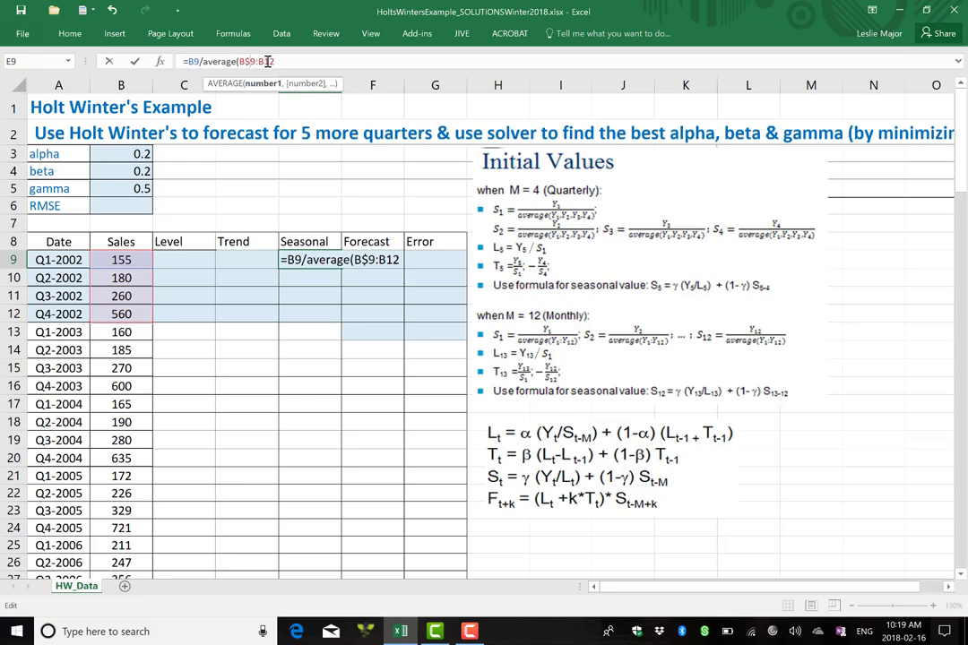
key("Right")
key("Right")
key("Right")
type("$")
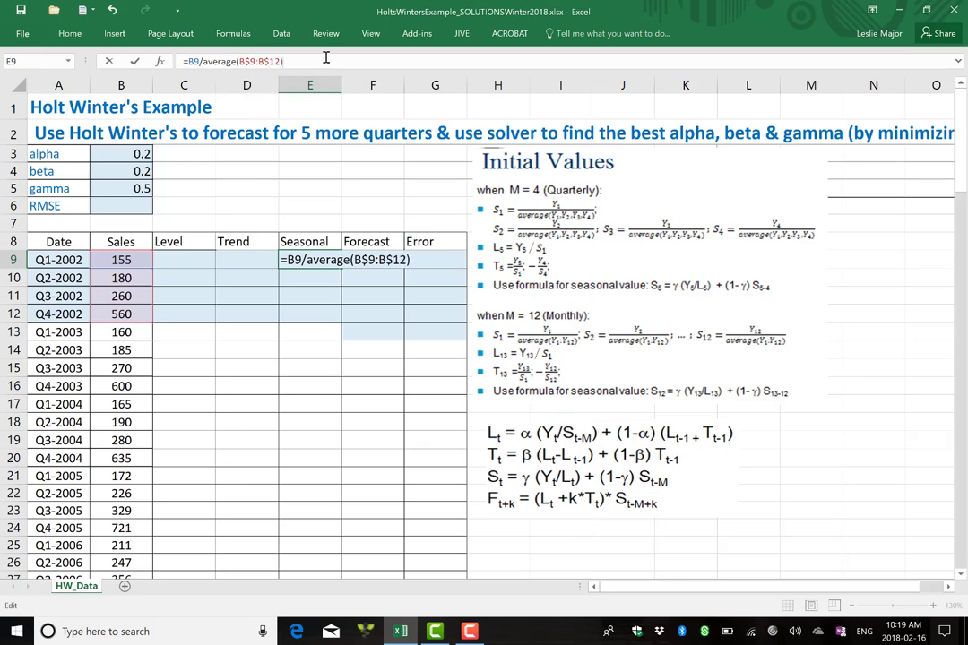
key("Return")
left_click(314, 260)
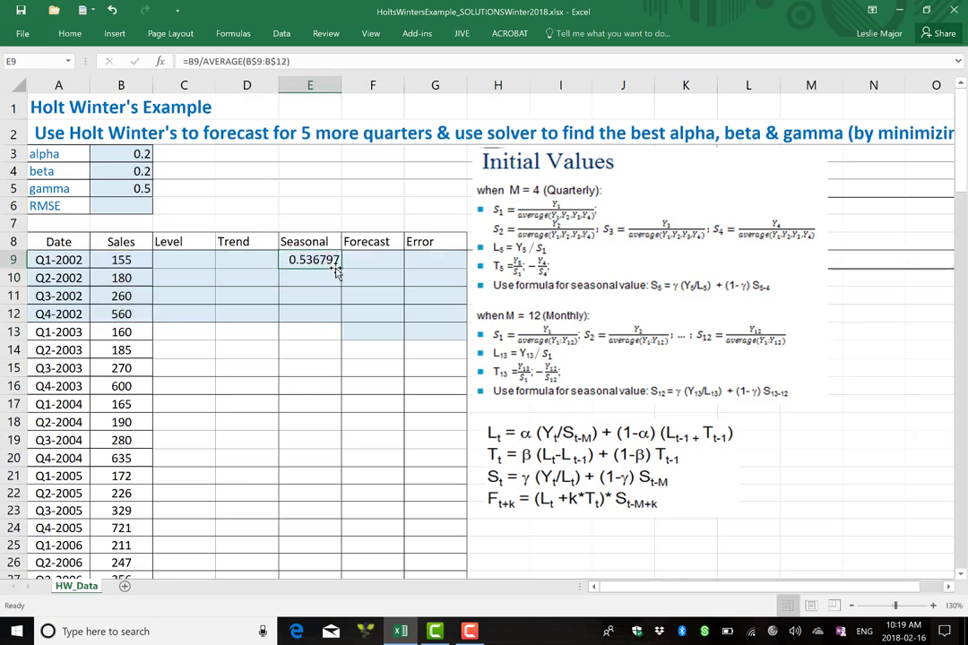
left_click_drag(341, 267, 339, 315)
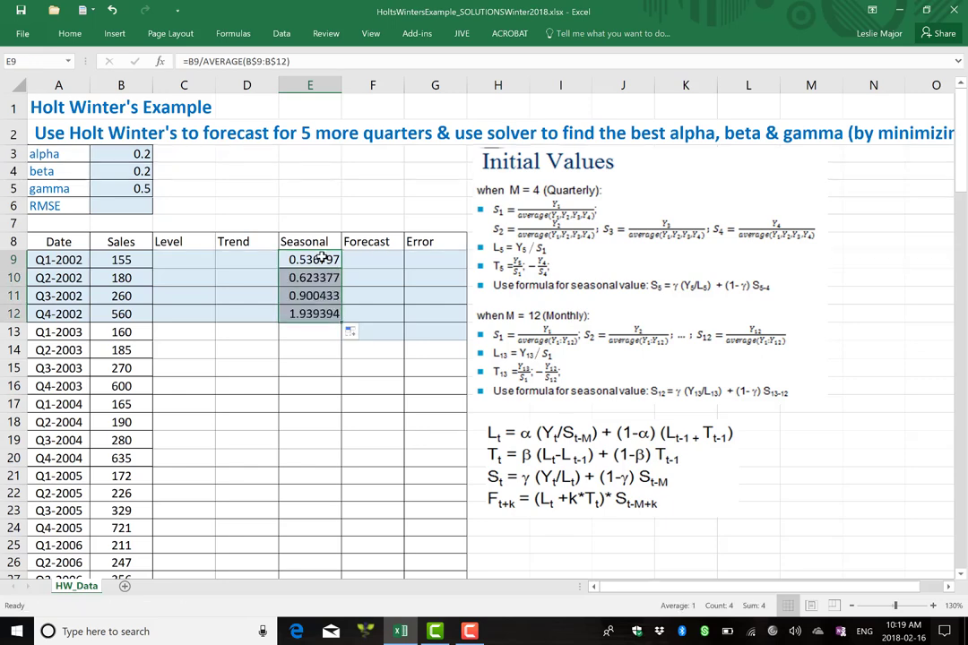
Check the cell references in the seasonal formulas of E9, E10 and E11
double_click(300, 260)
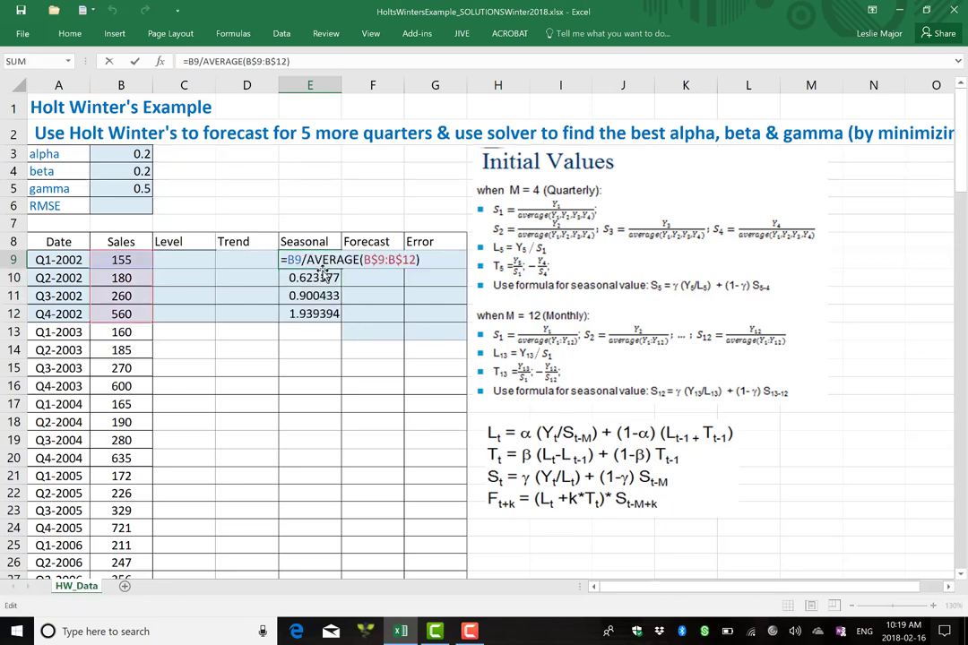
left_click(305, 279)
double_click(304, 278)
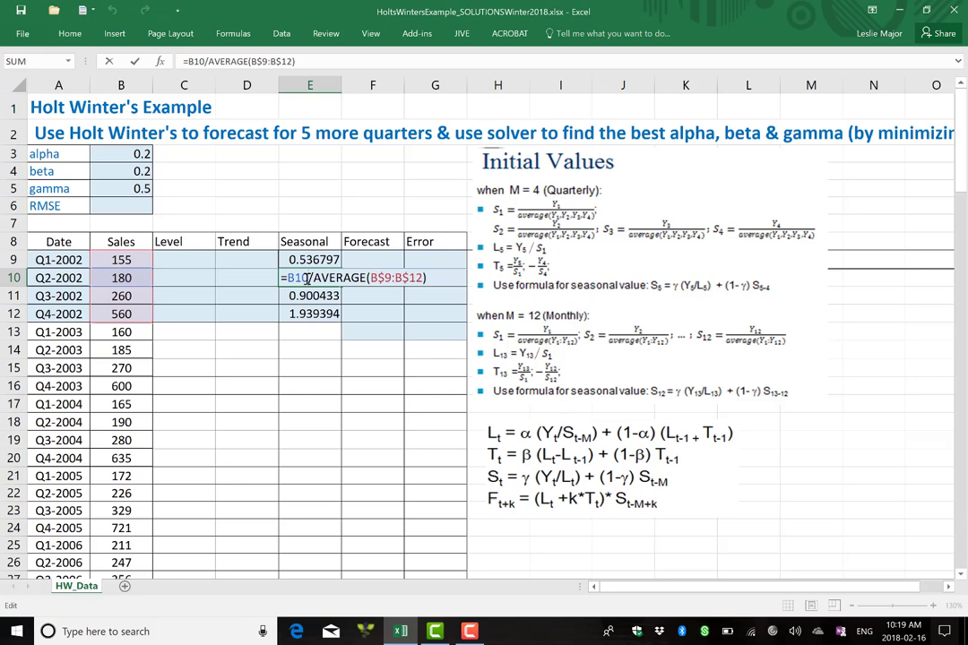
left_click(310, 296)
double_click(307, 296)
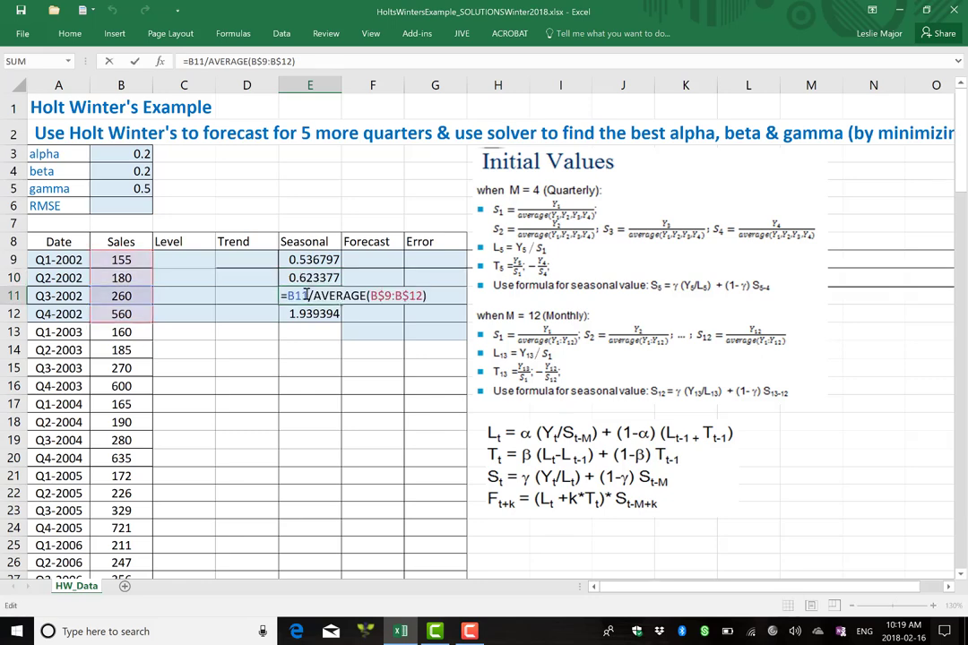
key("Escape")
left_click(329, 206)
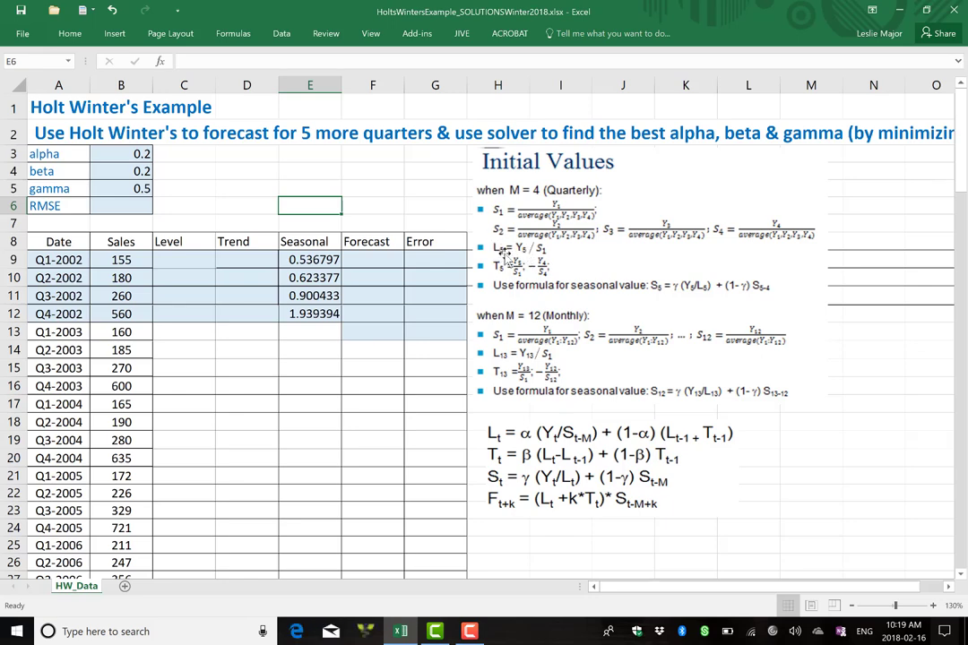
Calculate the initial level for Q1-2003 in C13 with the formula =B13/E9
left_click(192, 335)
type("=")
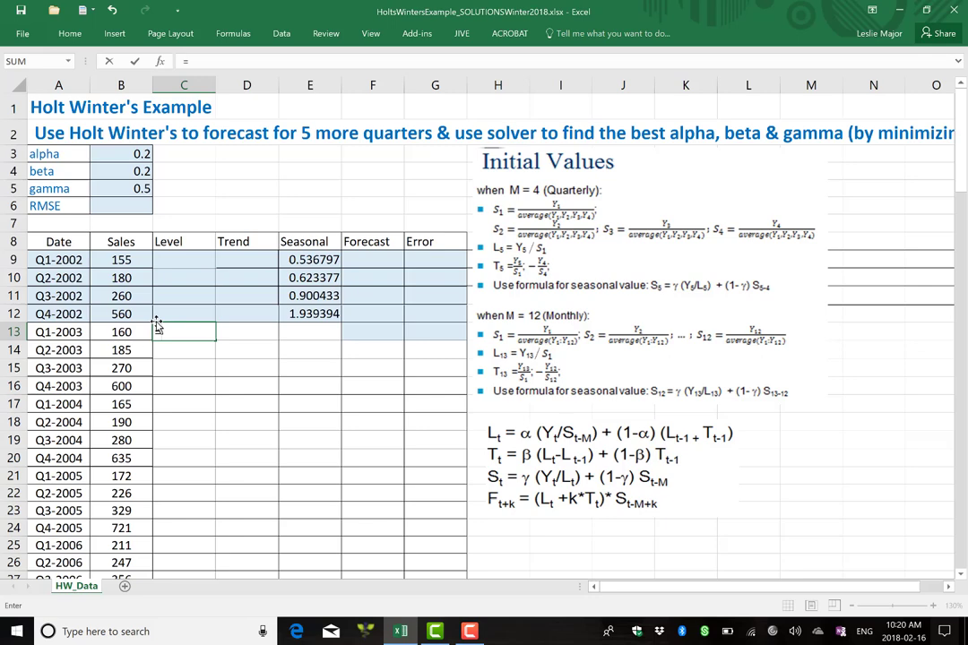
left_click(129, 333)
type("/")
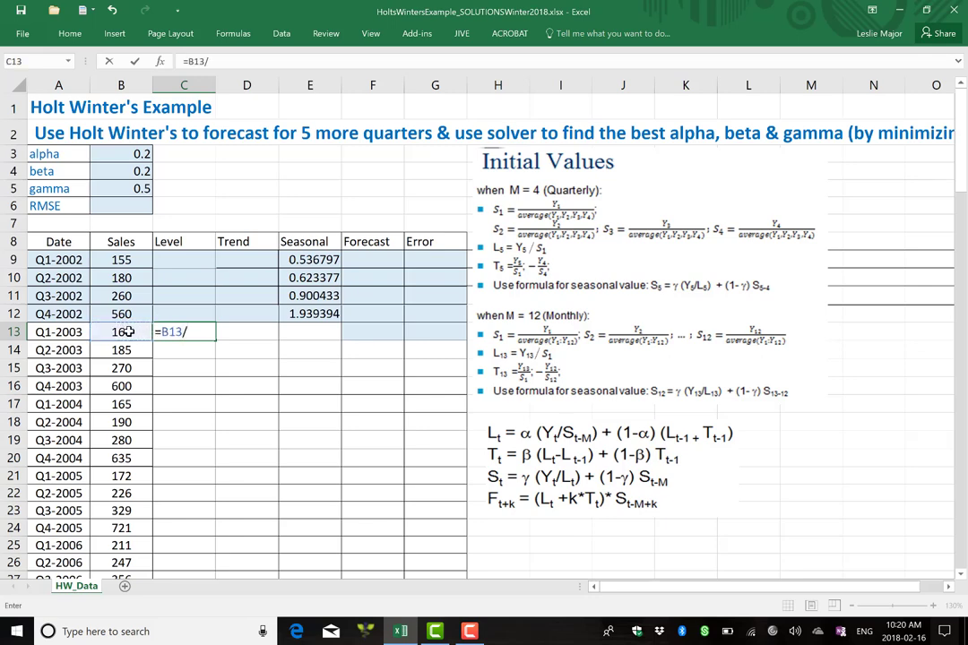
left_click(287, 259)
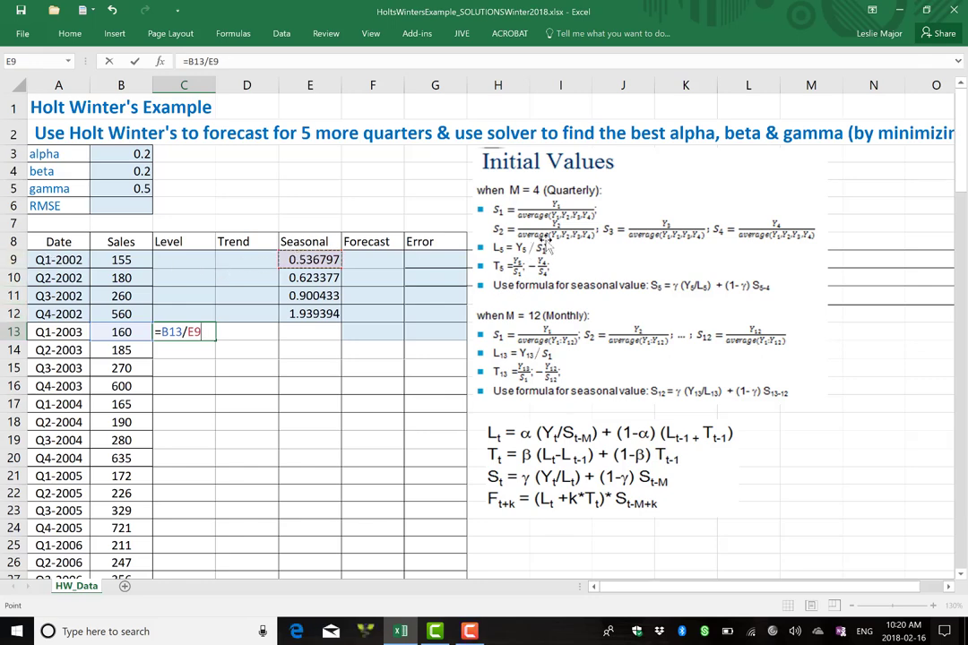
key("Return")
Calculate the initial trend for Q1-2003 in D13 with the formula =C13-B12/E12
key("Up")
key("Right")
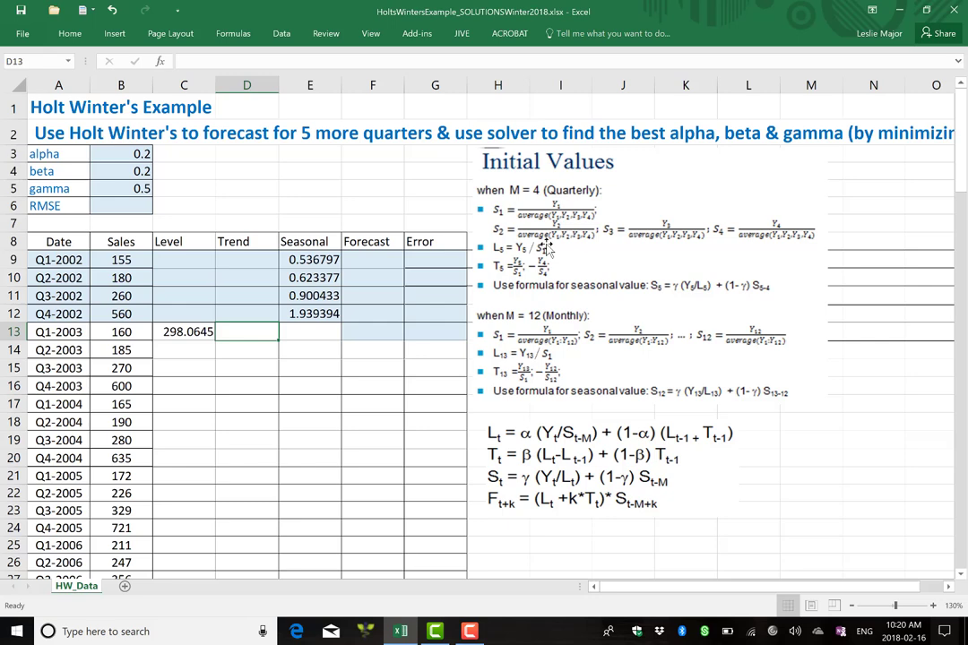
type("=")
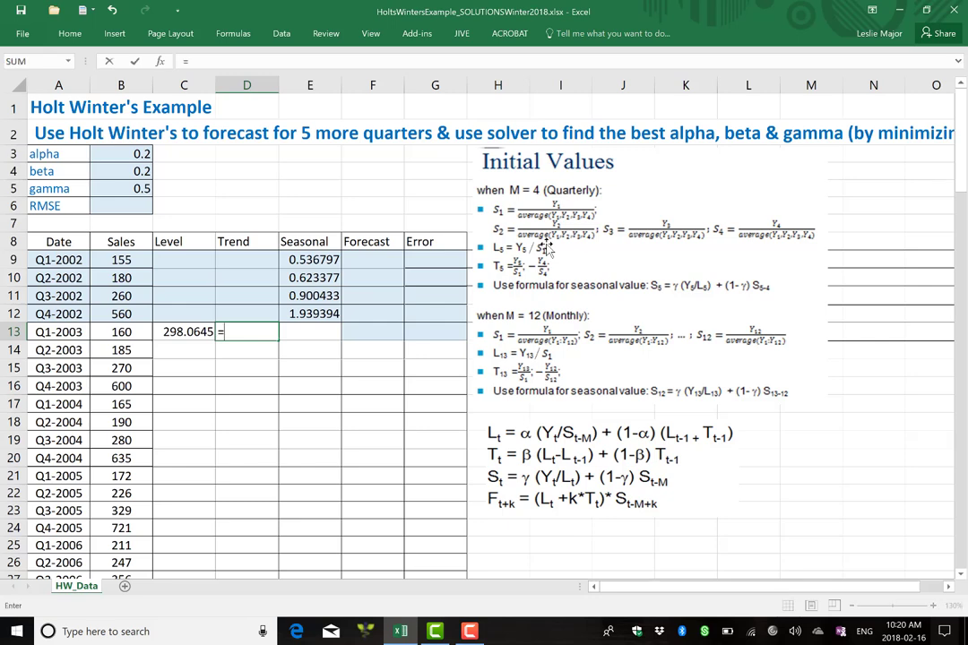
left_click(181, 332)
type("-")
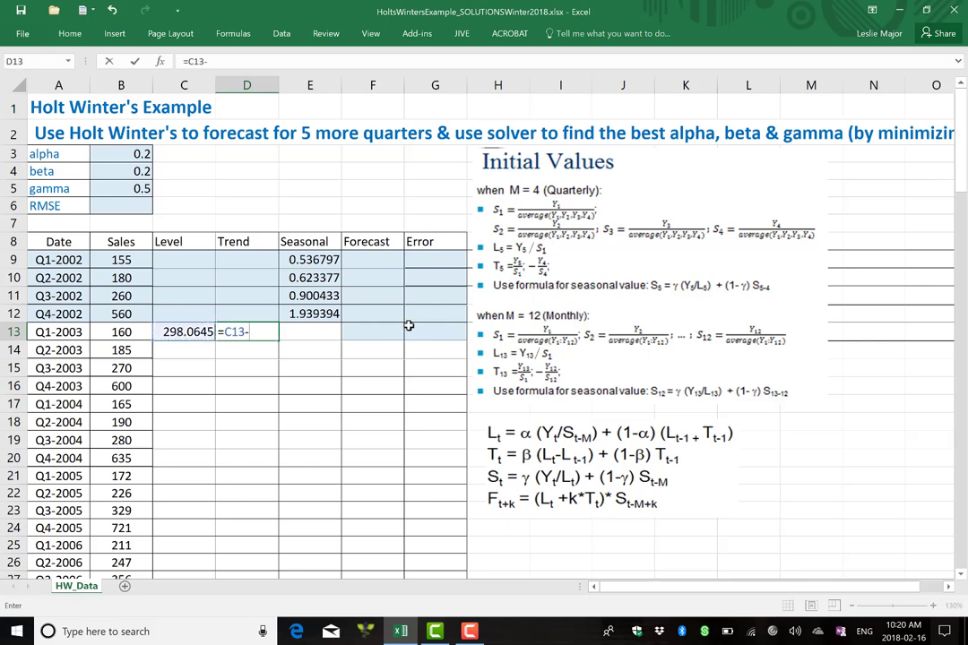
left_click(130, 312)
type("/")
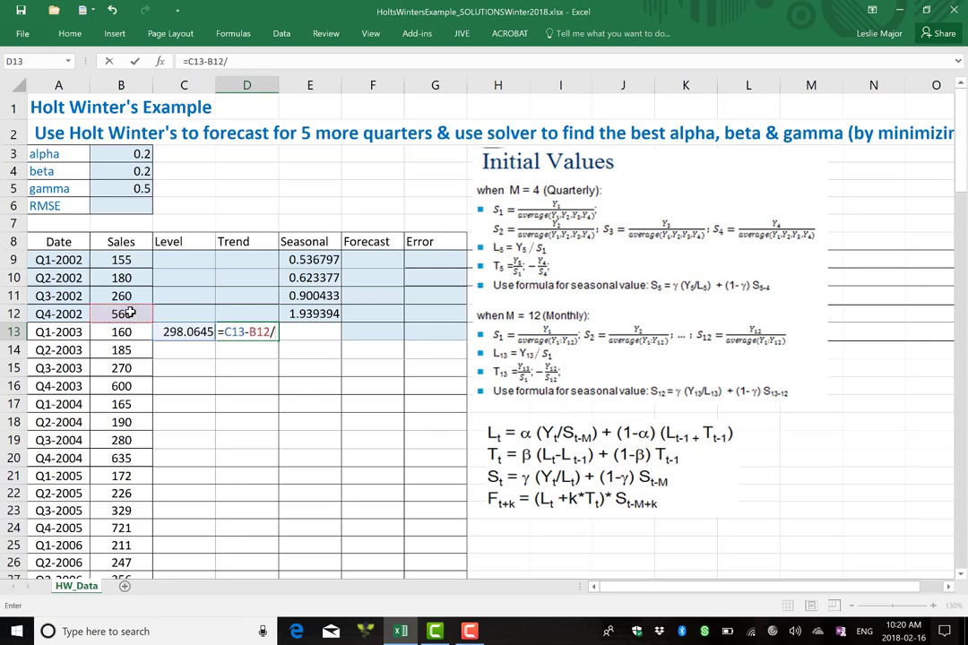
left_click(296, 311)
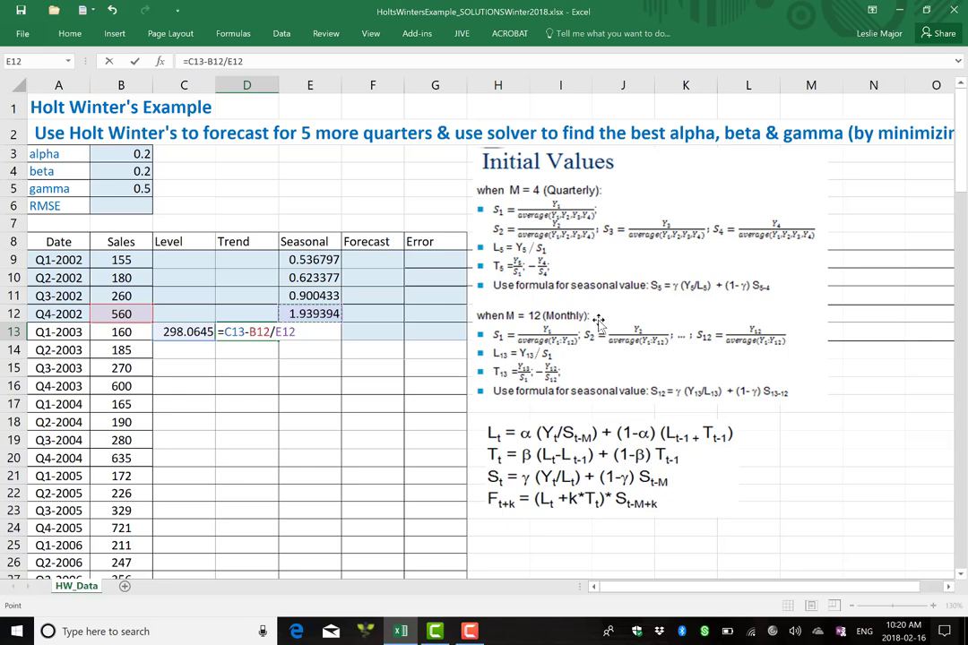
key("Return")
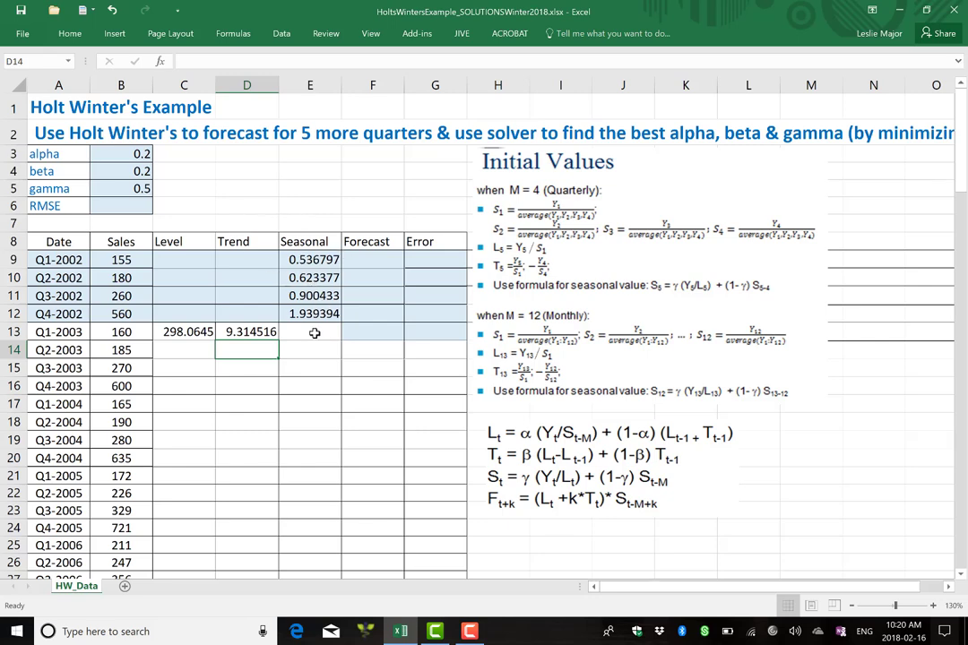
Calculate the first forecast, for Q2-2003, in F14 with the formula =(C13+D13)*E10
left_click(363, 354)
type("=")
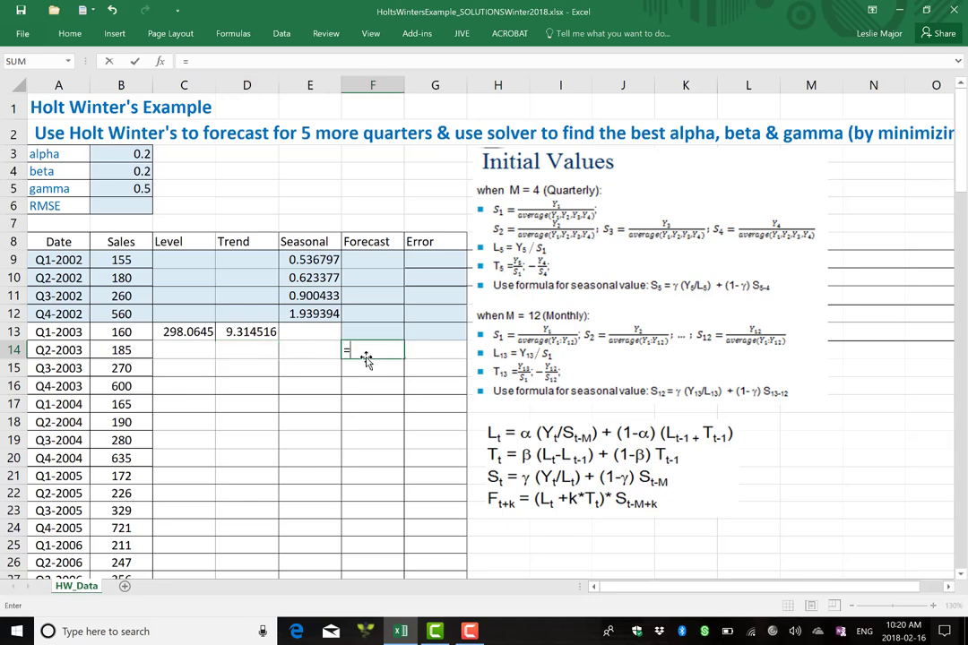
type("(")
left_click(186, 331)
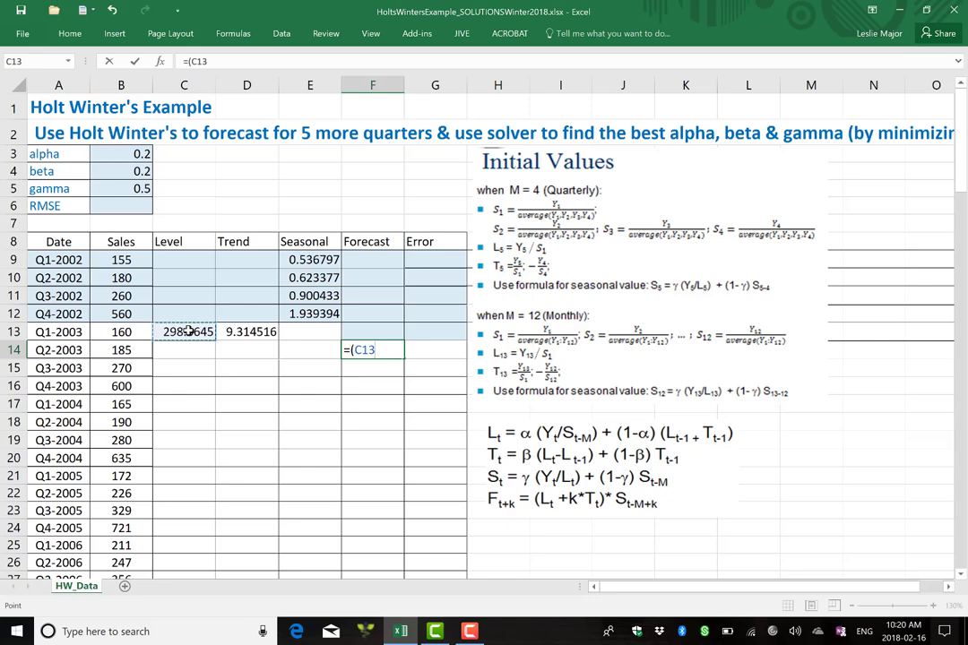
type("+")
left_click(256, 332)
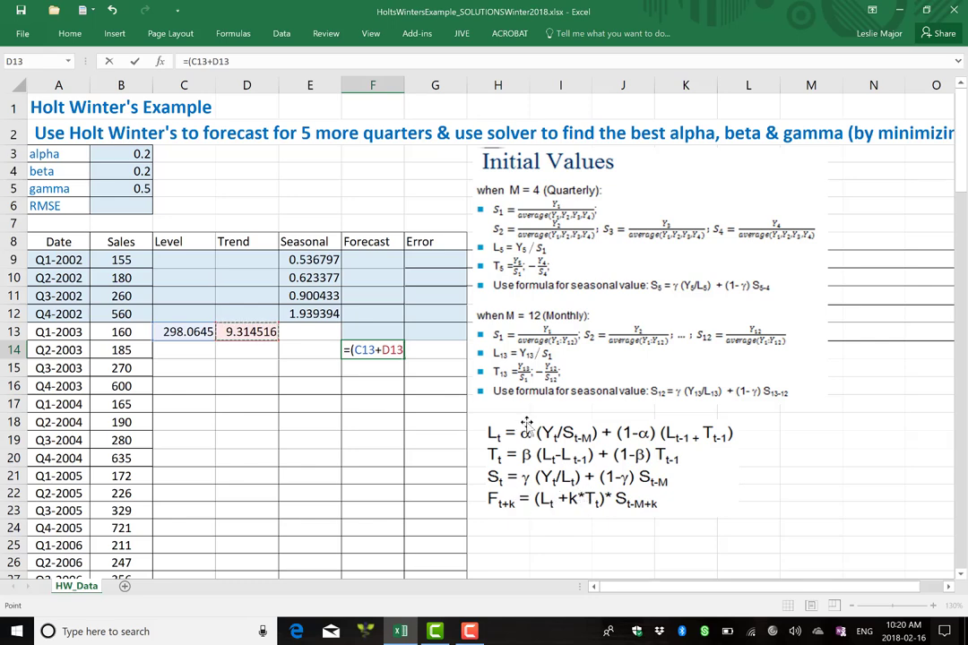
type(")*")
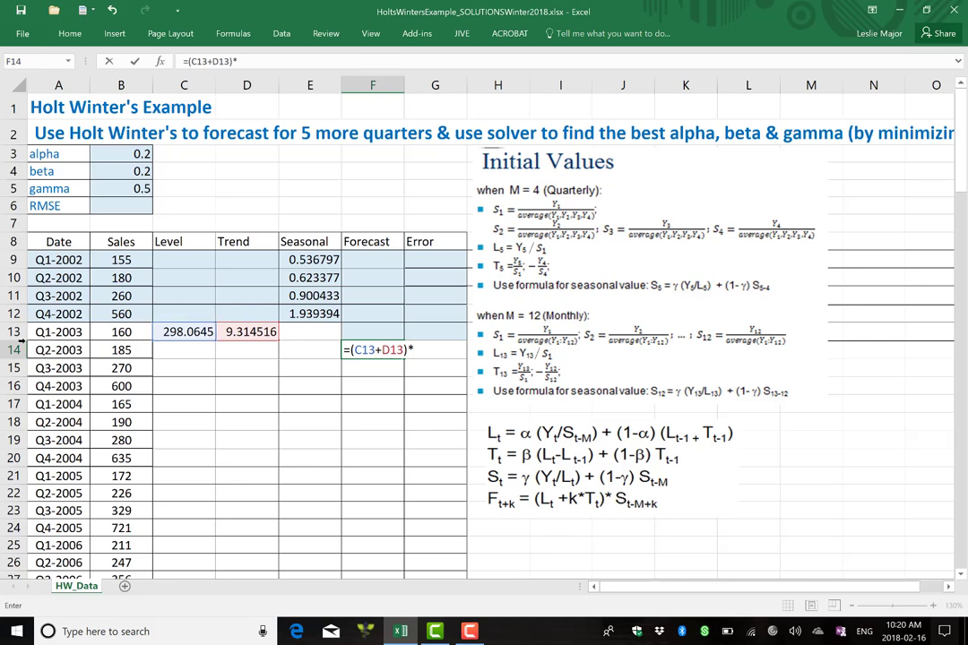
left_click(307, 279)
key("Return")
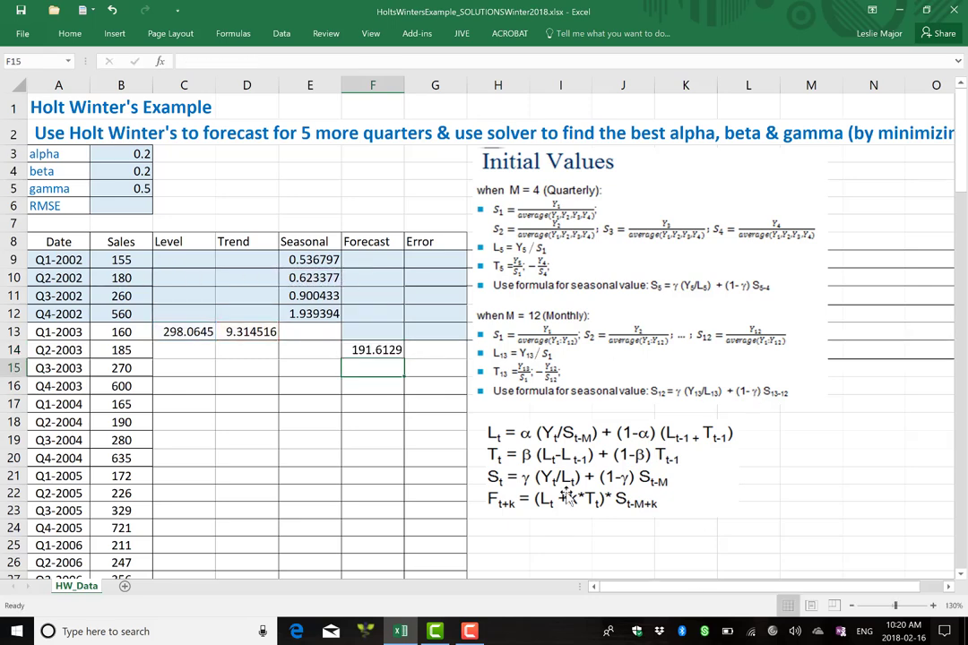
left_click(395, 354)
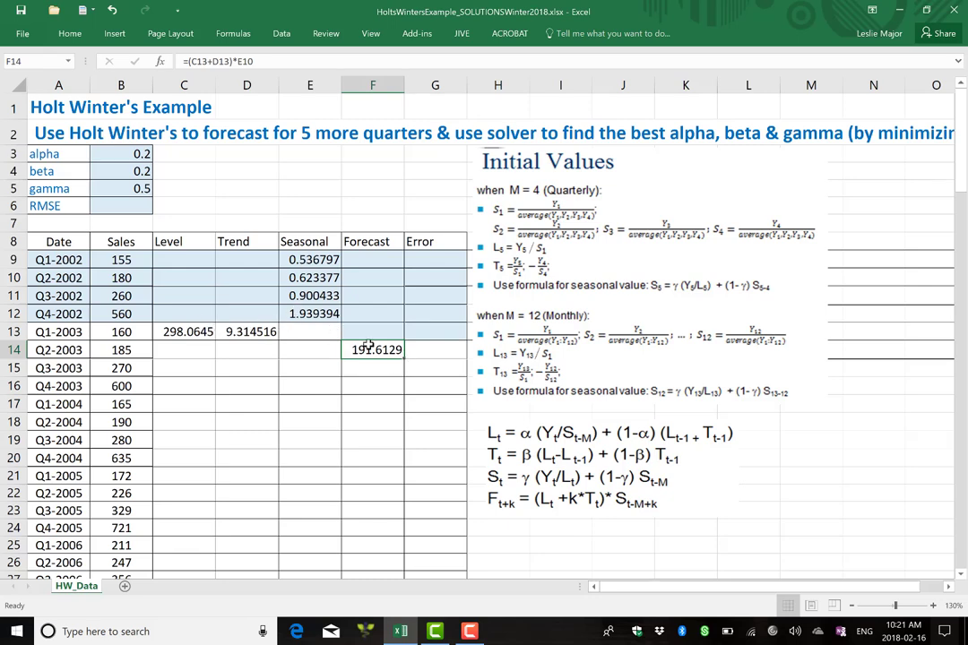
left_click_drag(190, 332, 309, 259)
left_click(316, 333)
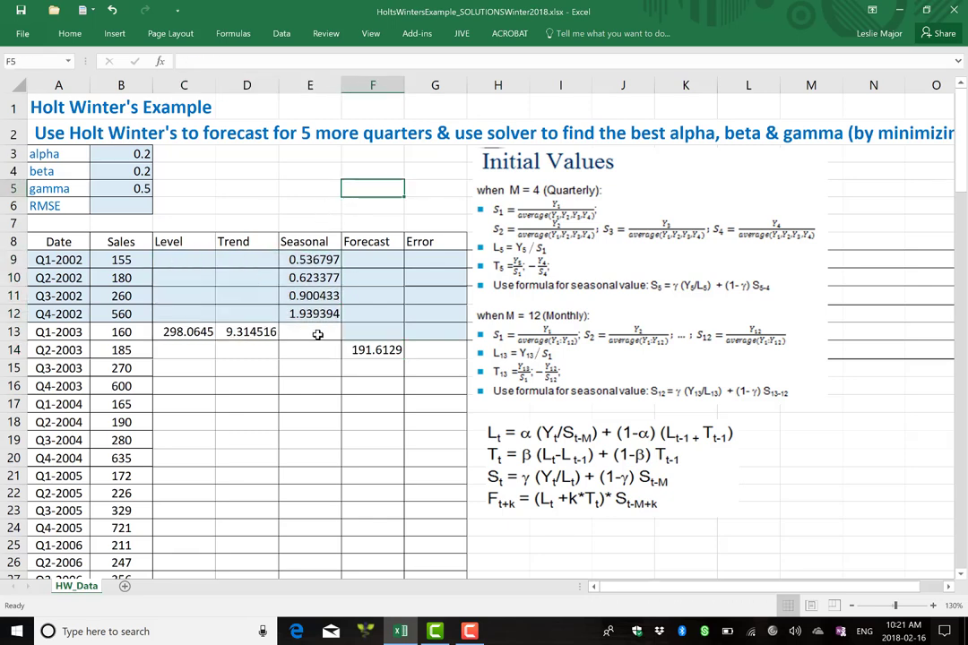
type("=")
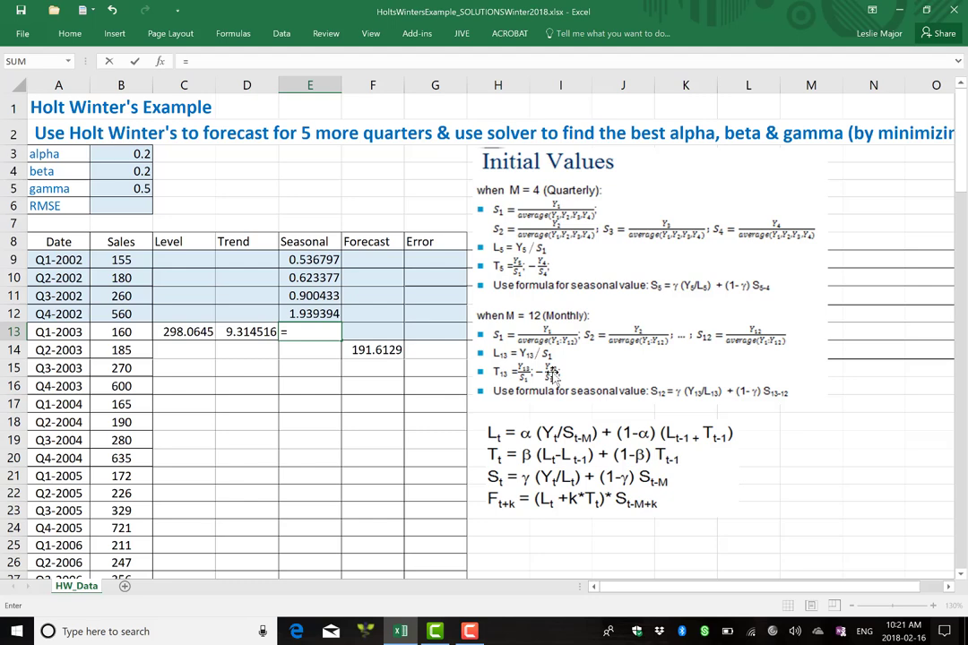
key("BackSpace")
Try moving the picture of the level, trend, seasonal and forecast equations up over the monthly initial values, and undo the move
left_click_drag(524, 467, 518, 467)
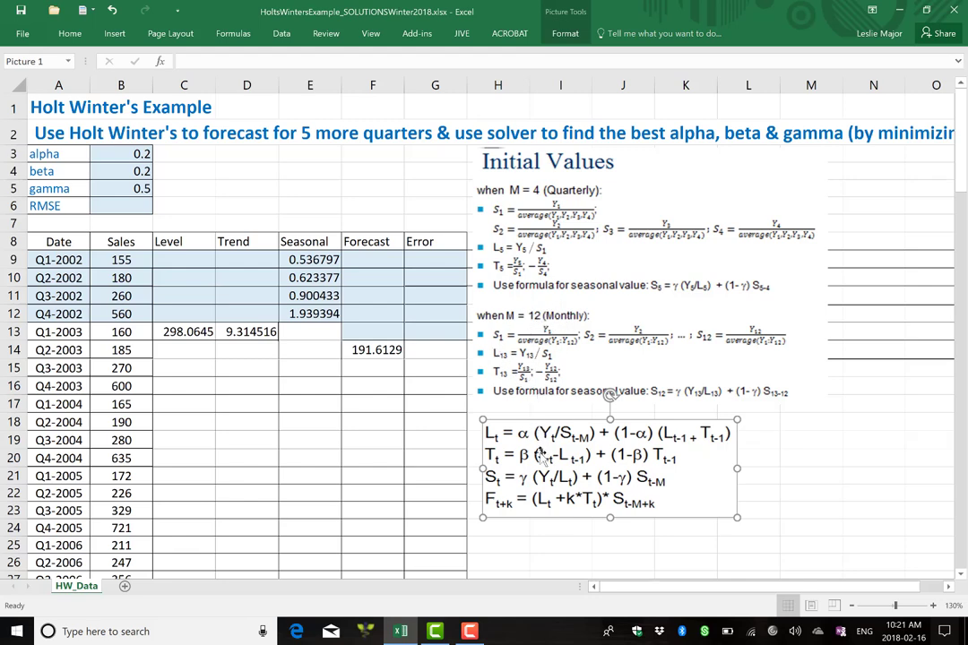
left_click_drag(541, 455, 527, 340)
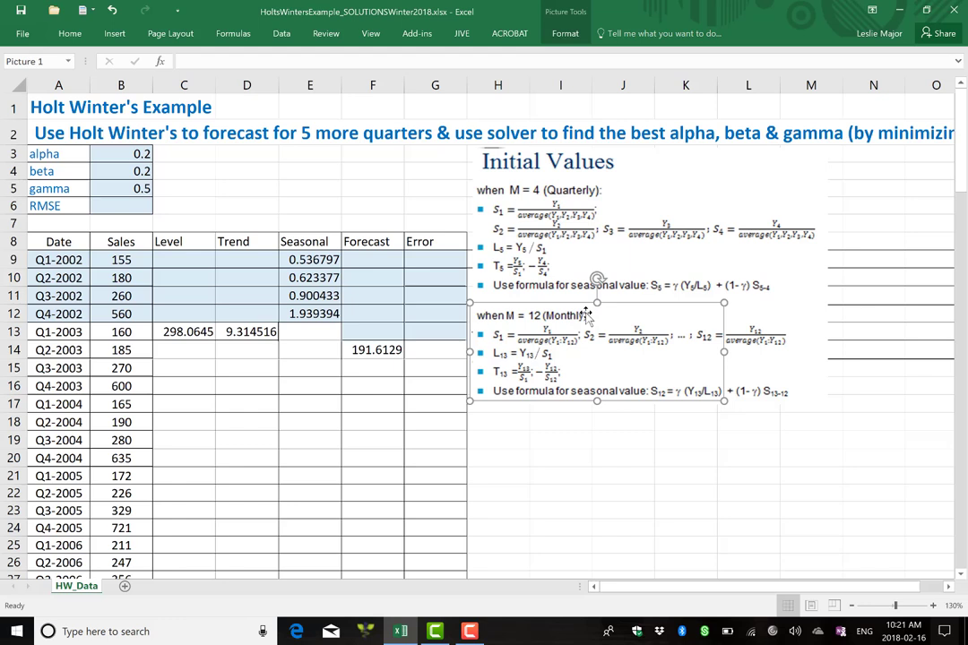
left_click_drag(609, 468, 604, 457)
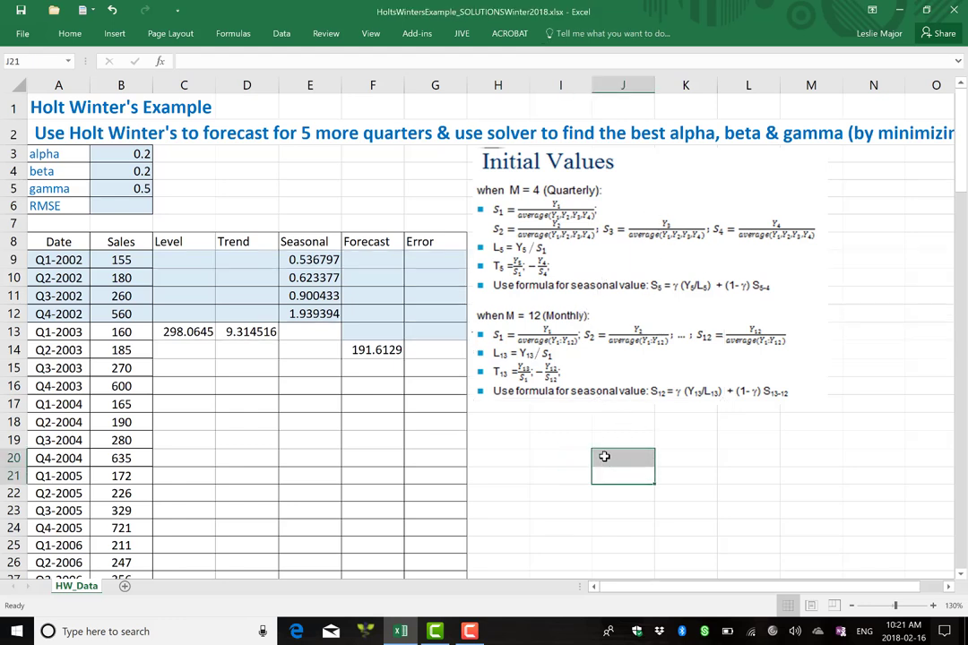
key("ctrl+z")
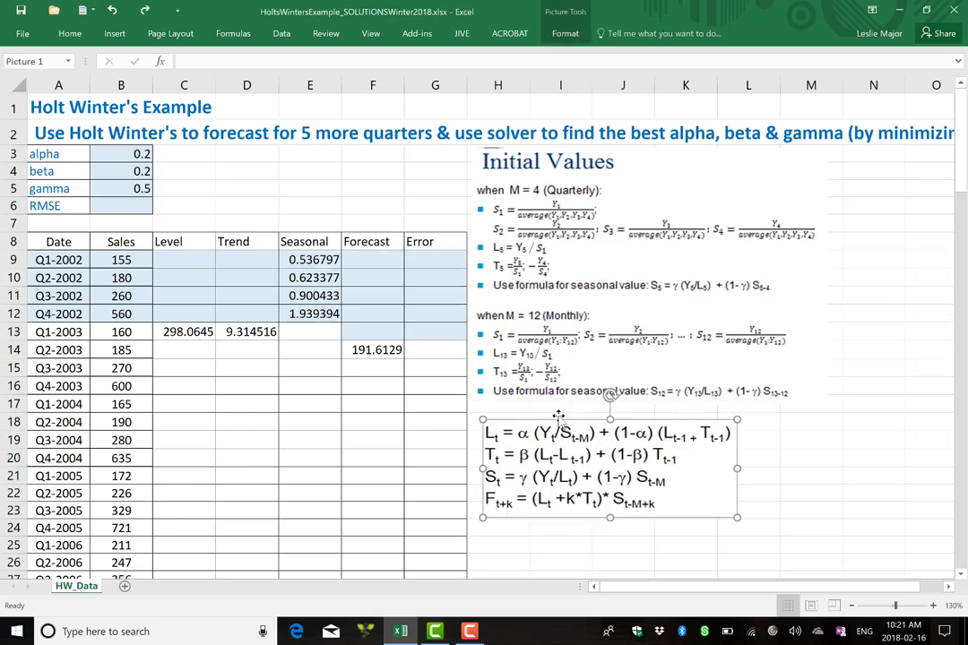
Move the Initial Values picture right to about column M and place the smoothing equations picture beside the table, at rows 8 to 13
left_click_drag(557, 173, 849, 168)
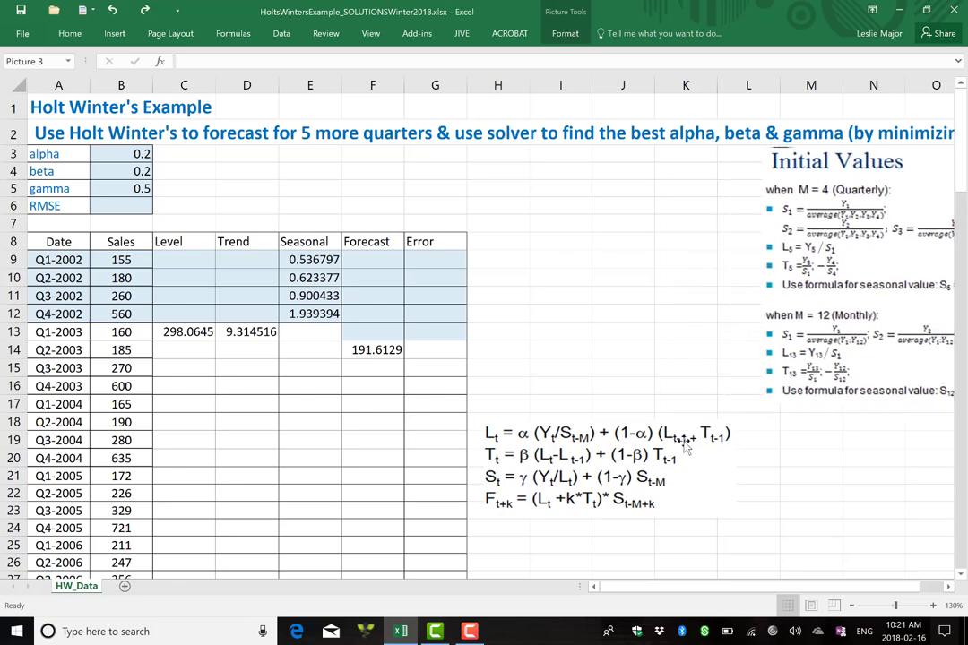
left_click_drag(684, 446, 678, 178)
left_click(626, 354)
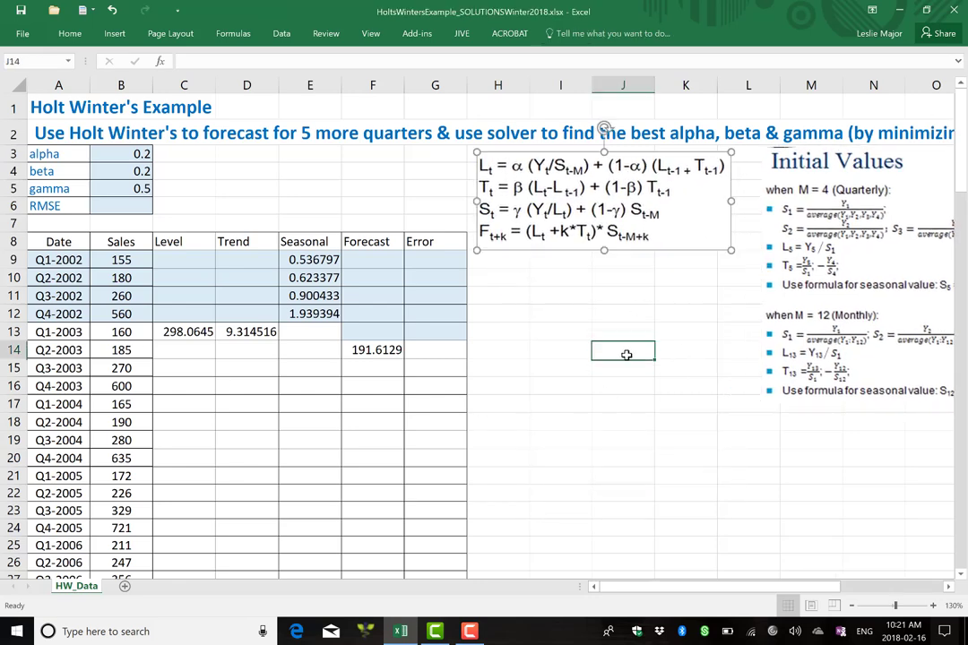
left_click(566, 231)
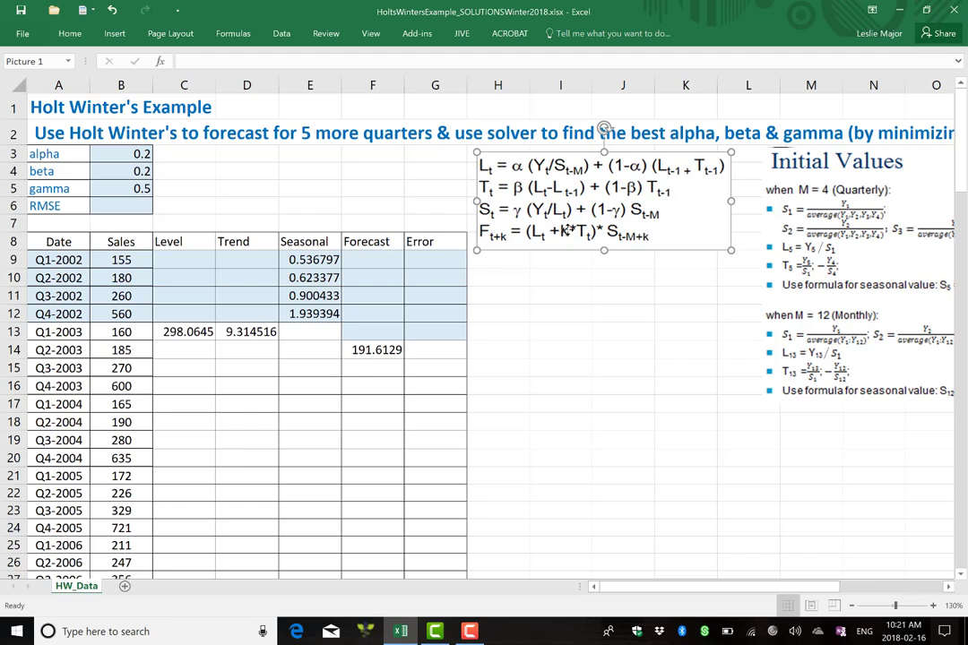
left_click_drag(565, 231, 564, 310)
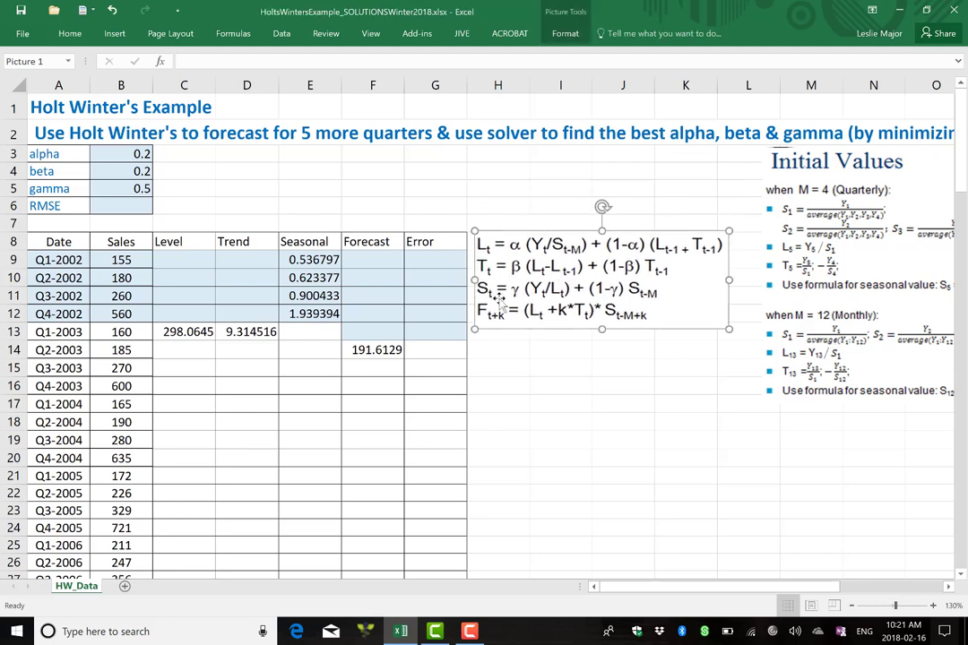
Calculate the seasonal value for Q1-2003 in E13 with the formula =B$5*B13/C13+(1-B$5)*E9
left_click(316, 330)
type("=")
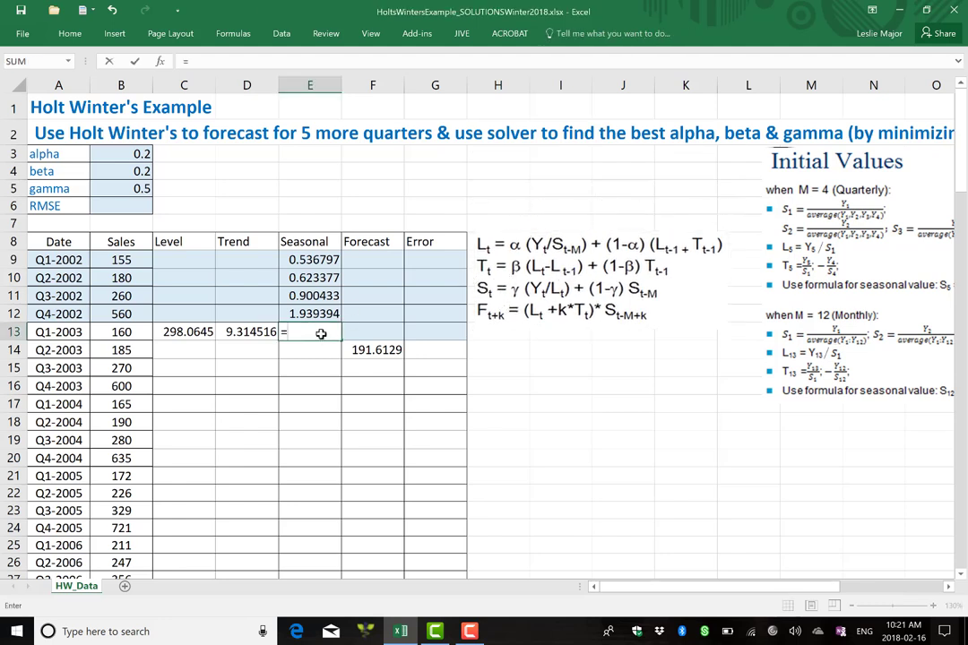
left_click(142, 188)
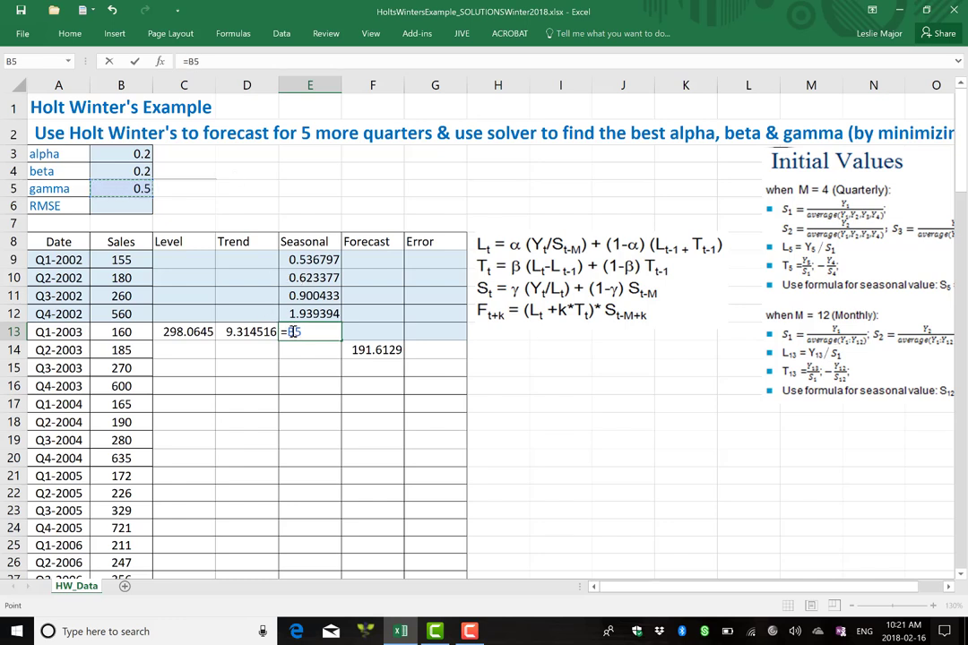
left_click(295, 332)
type("$5*")
left_click(119, 332)
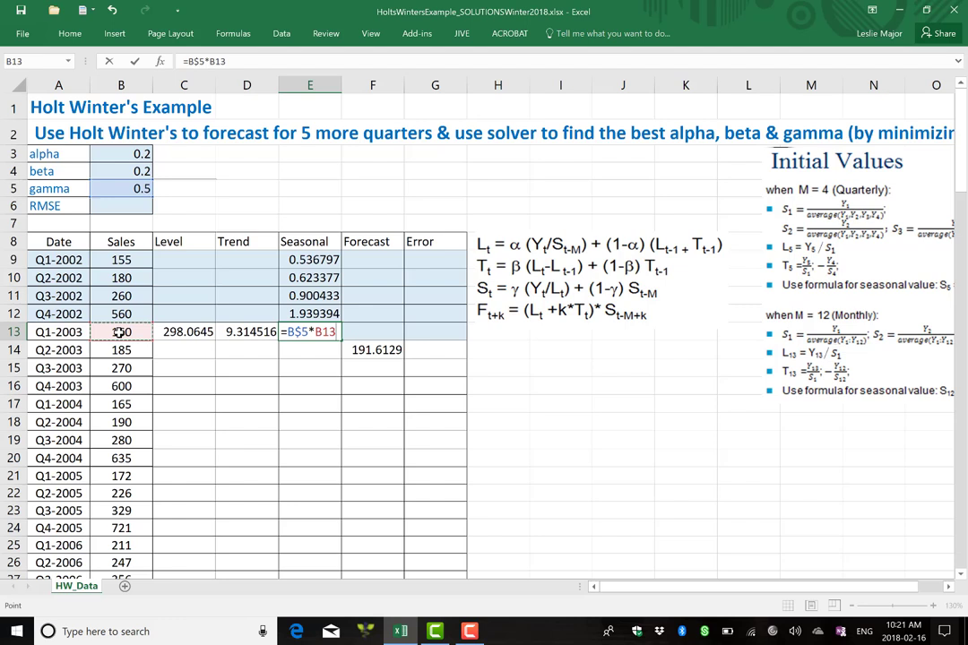
type("/")
left_click(175, 332)
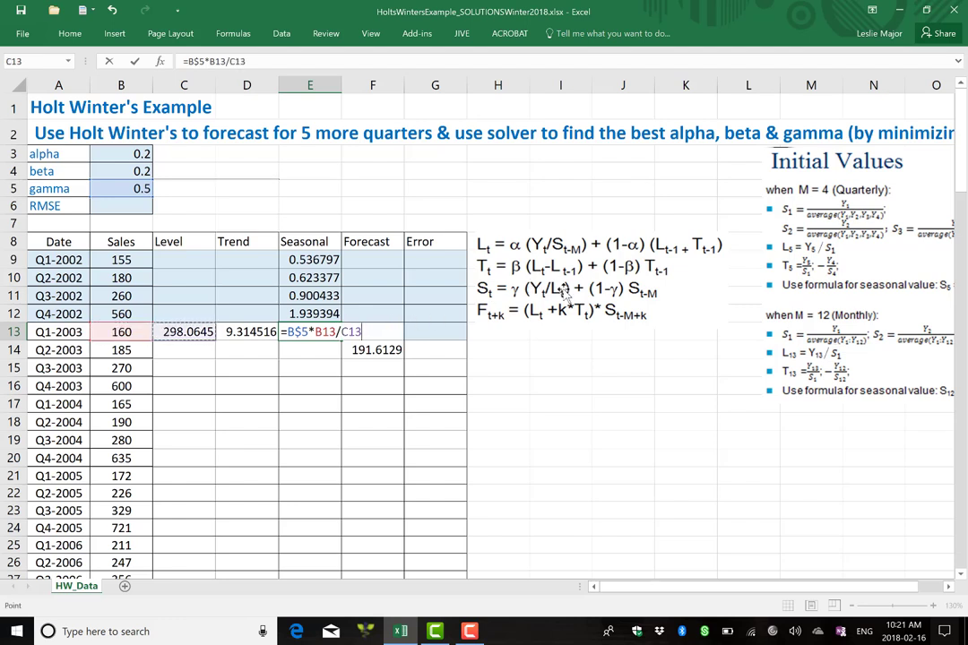
type("+")
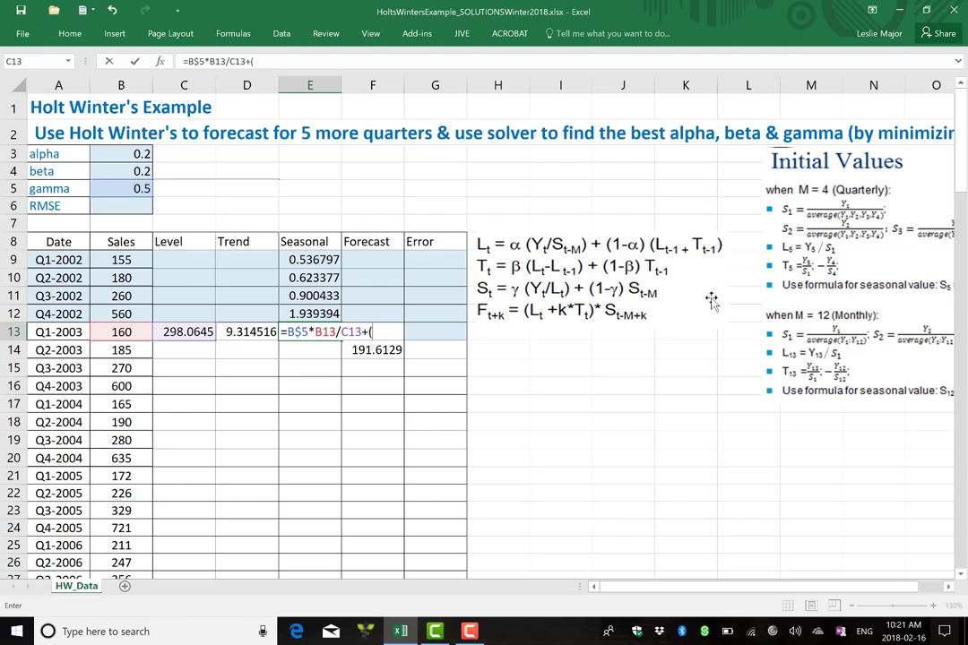
type("(1-")
left_click(125, 188)
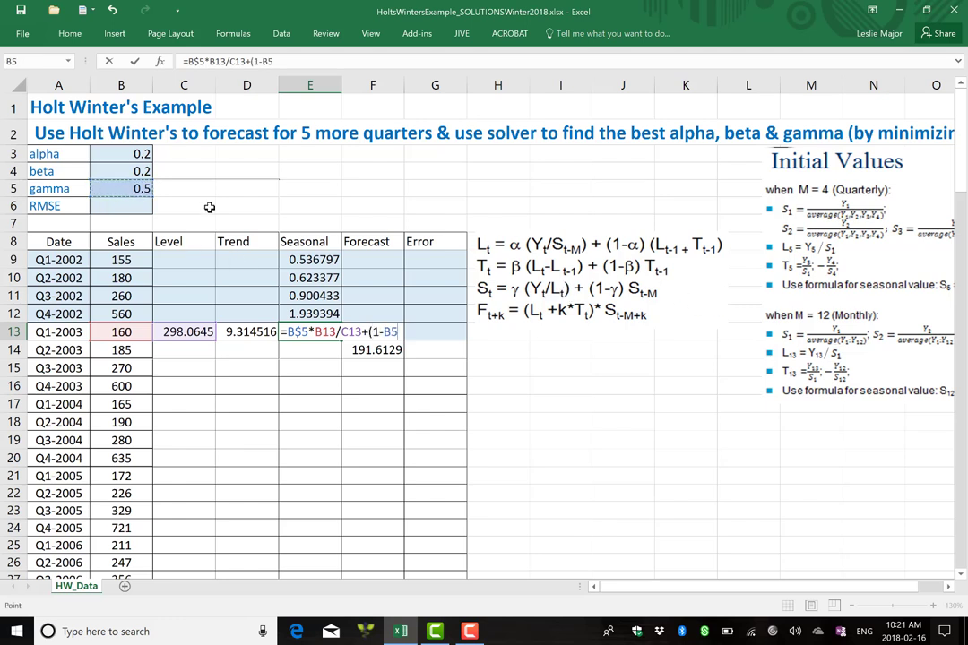
left_click(390, 332)
type("$5)*")
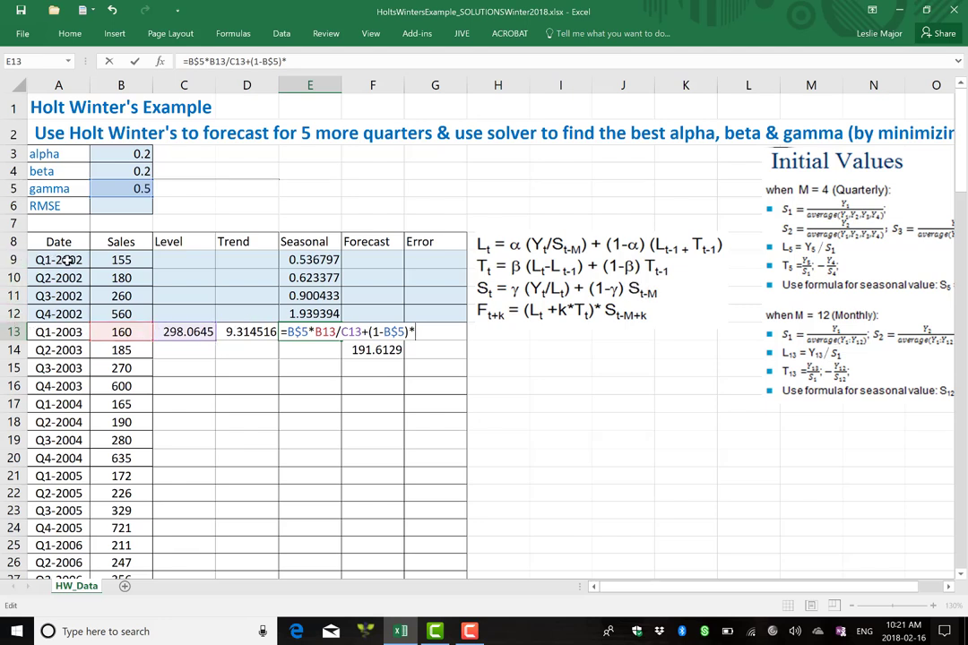
left_click(305, 260)
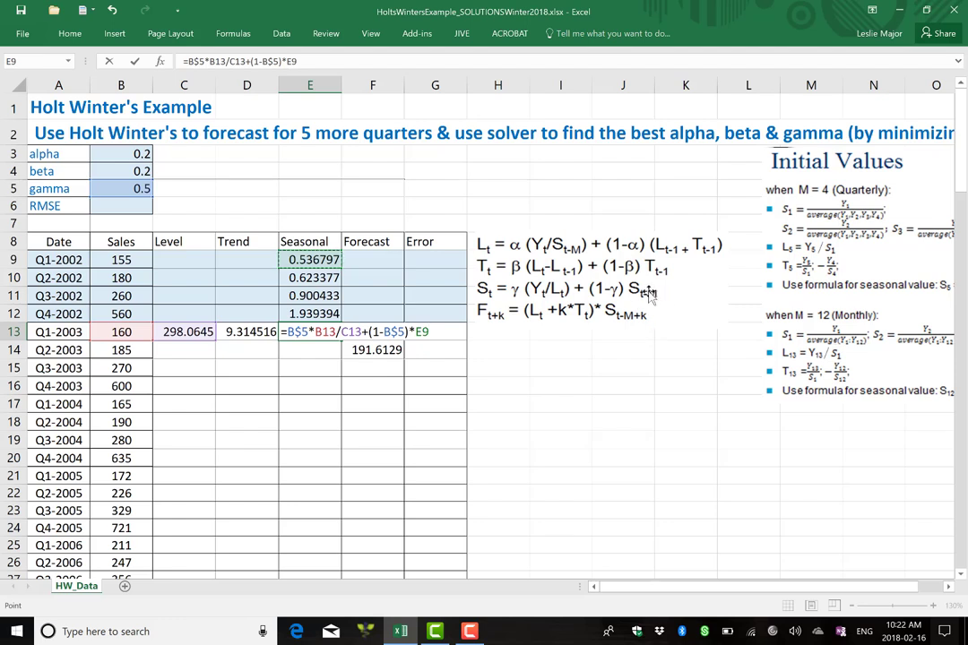
key("Return")
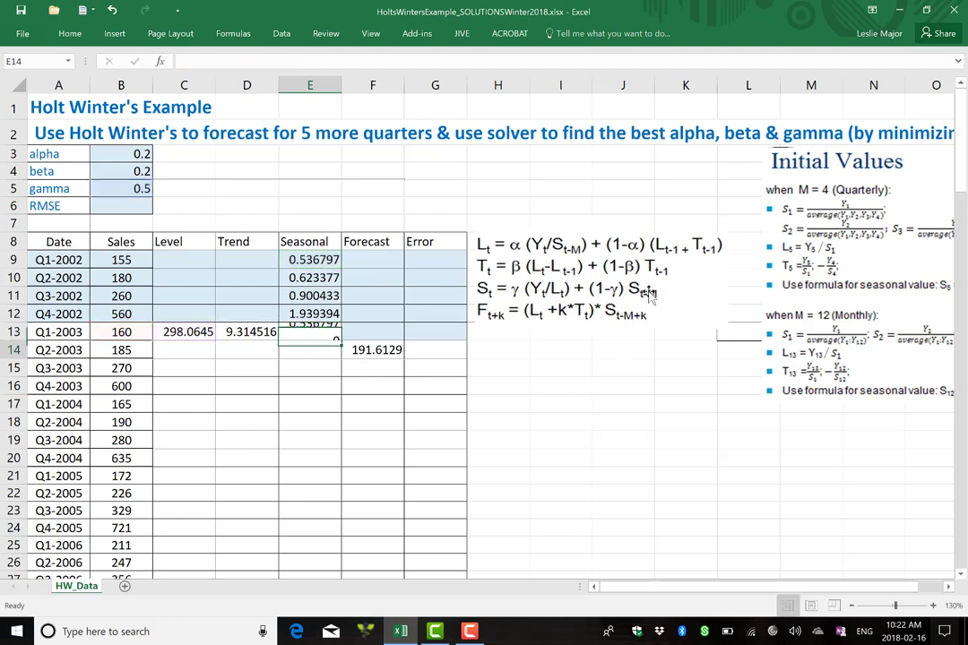
left_click(295, 332)
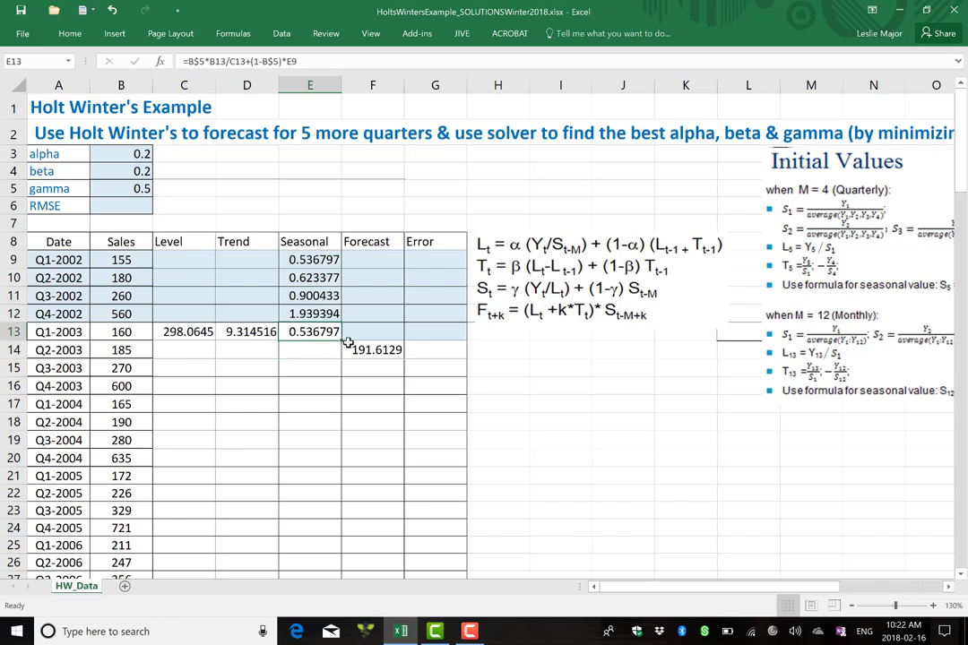
left_click(498, 405)
left_click(562, 421)
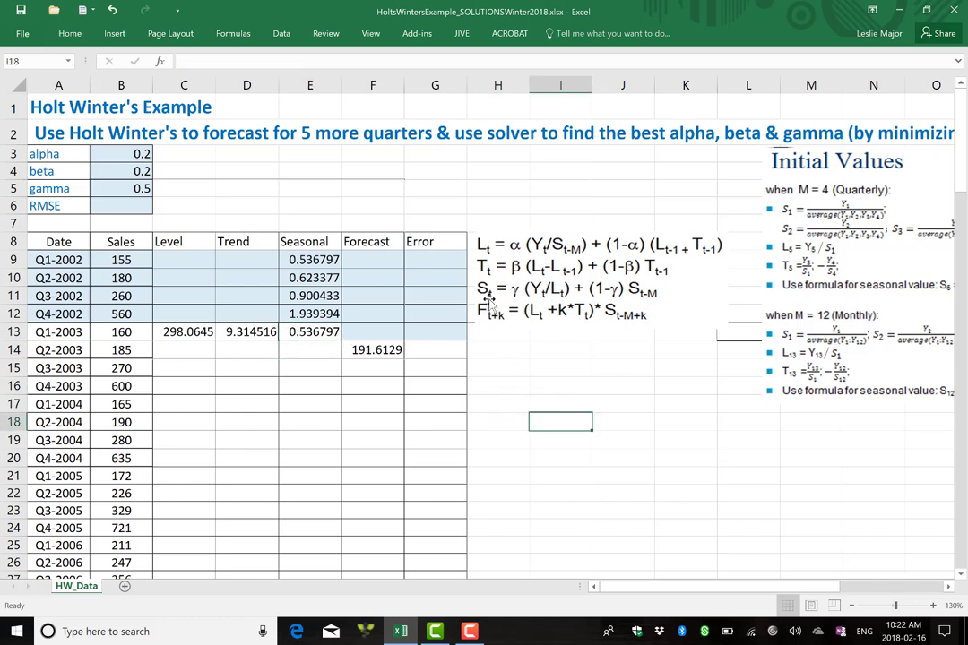
Calculate the Q2-2003 level in C14 with =B$3*B14/E10+(1-B$3)*(C13+D13) and fill the formula down the Level column
left_click(191, 347)
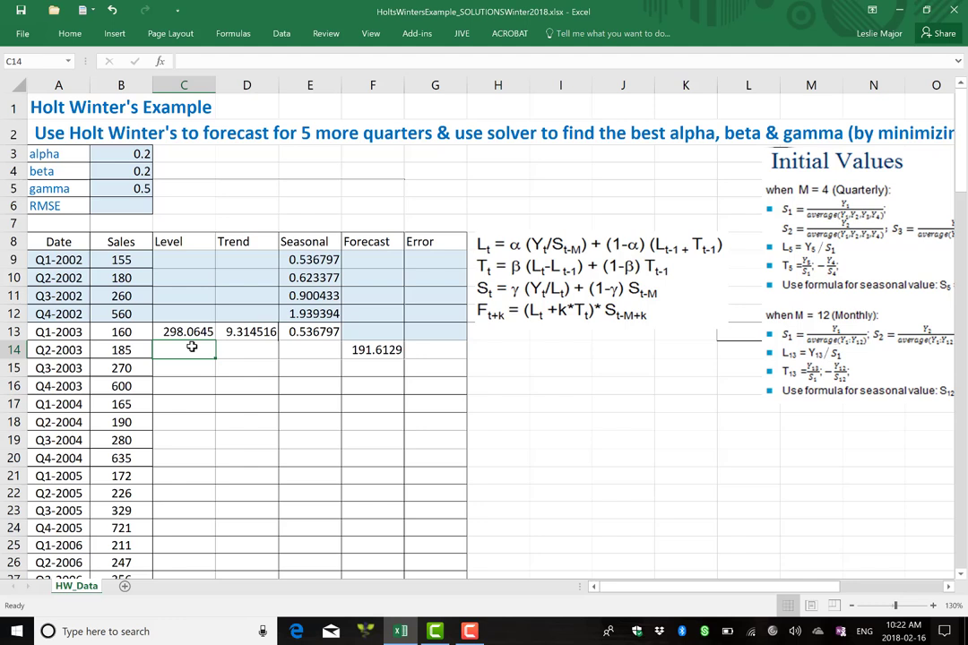
type("=")
left_click(140, 154)
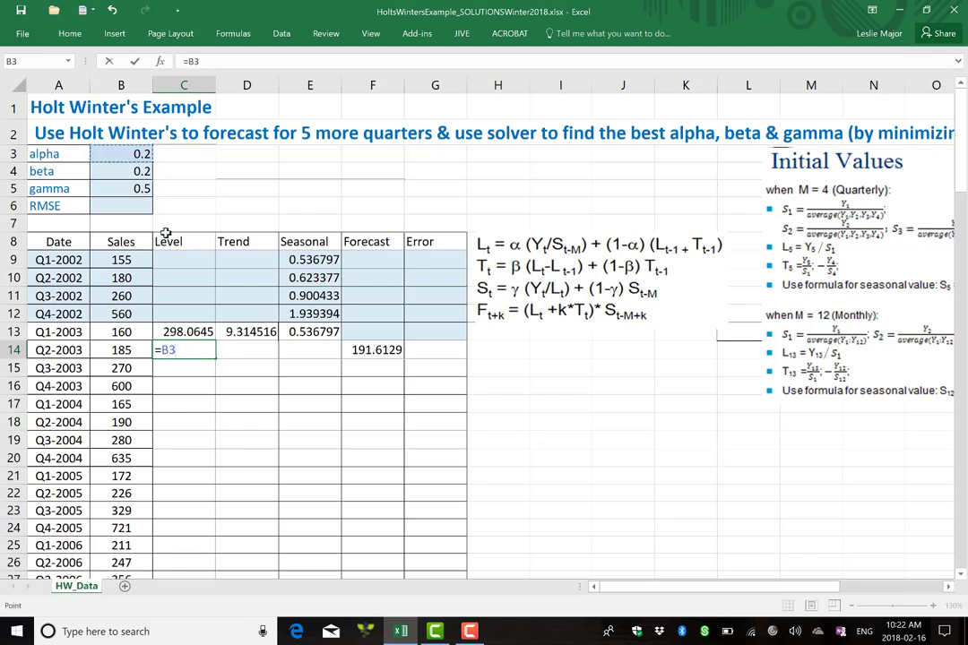
left_click(174, 353)
type("$3*")
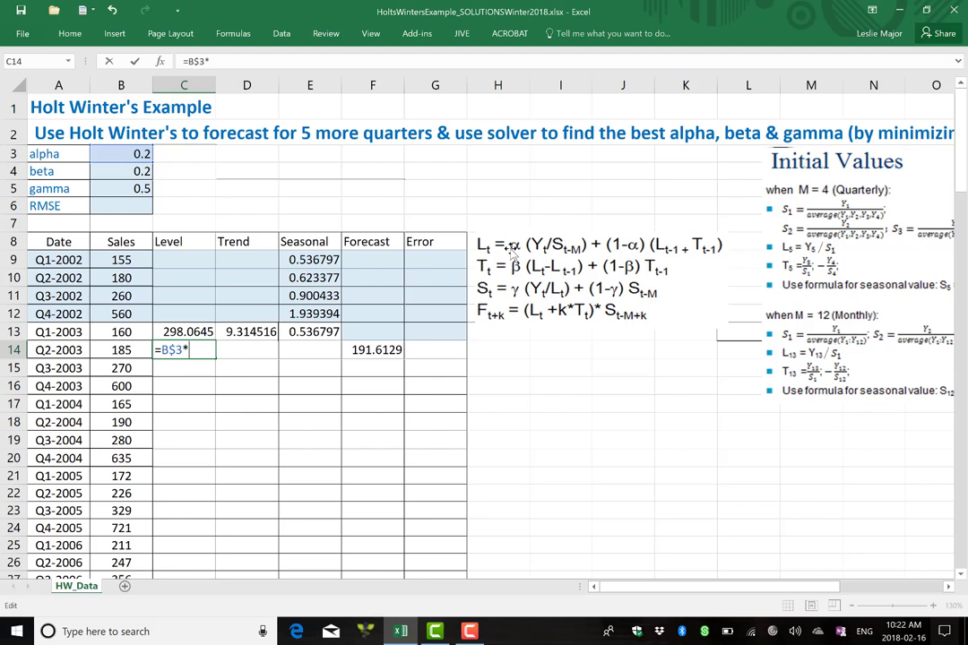
left_click(142, 351)
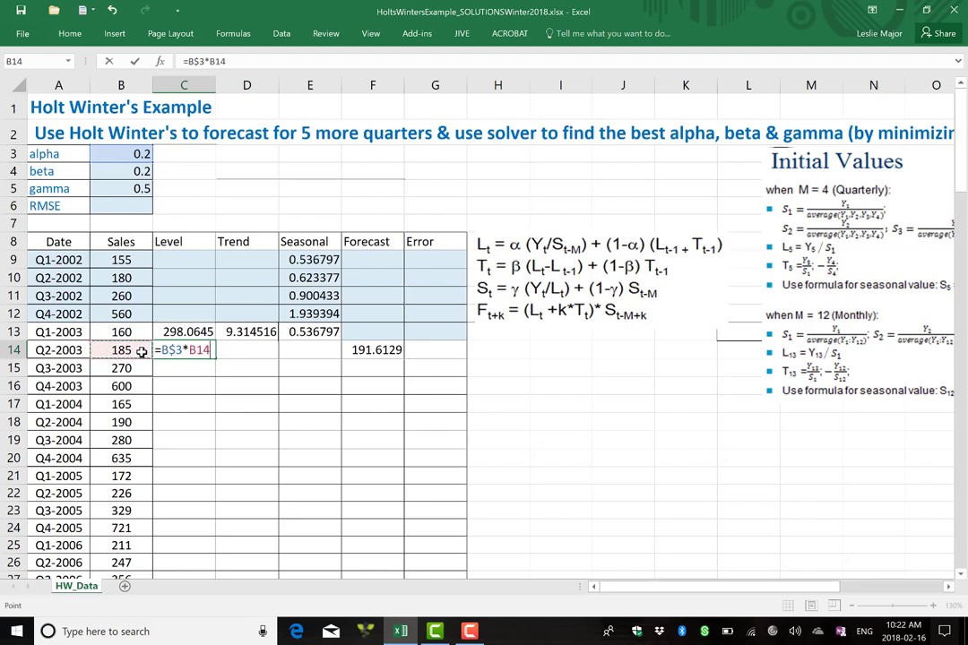
type("/")
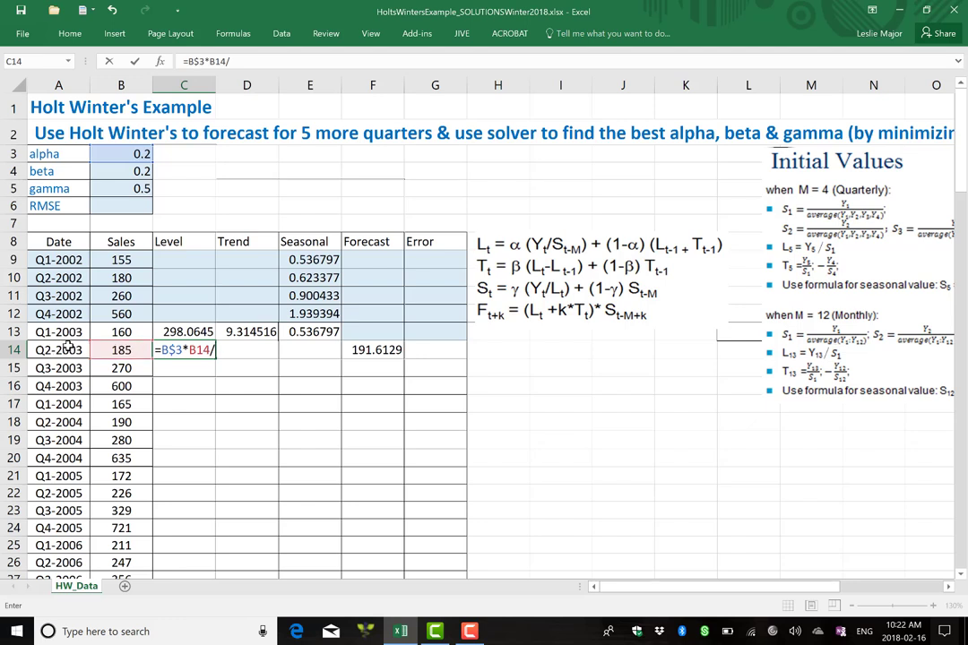
left_click(312, 278)
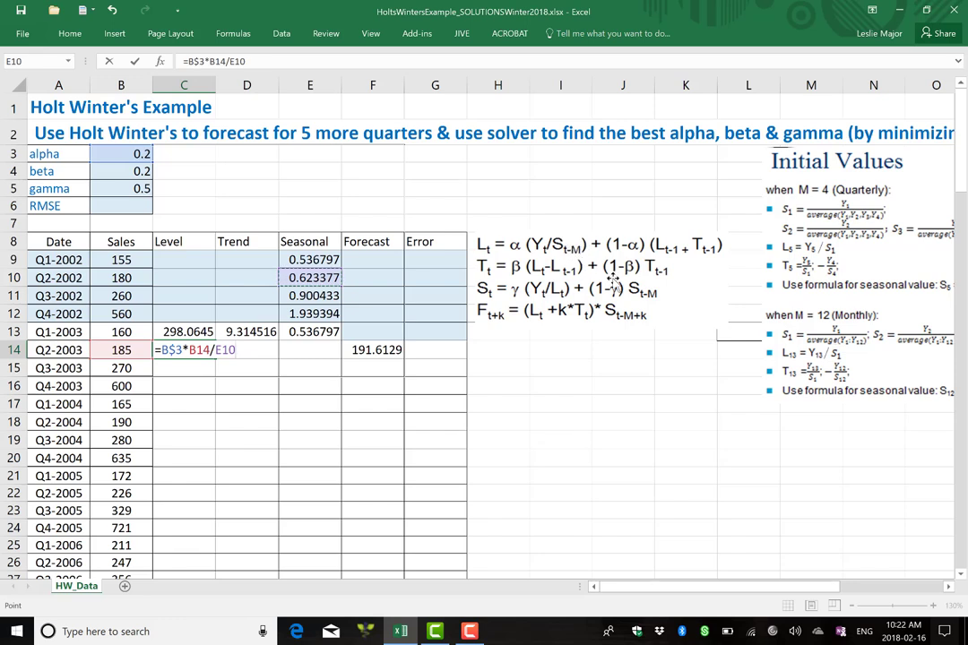
type("+(1-")
left_click(132, 152)
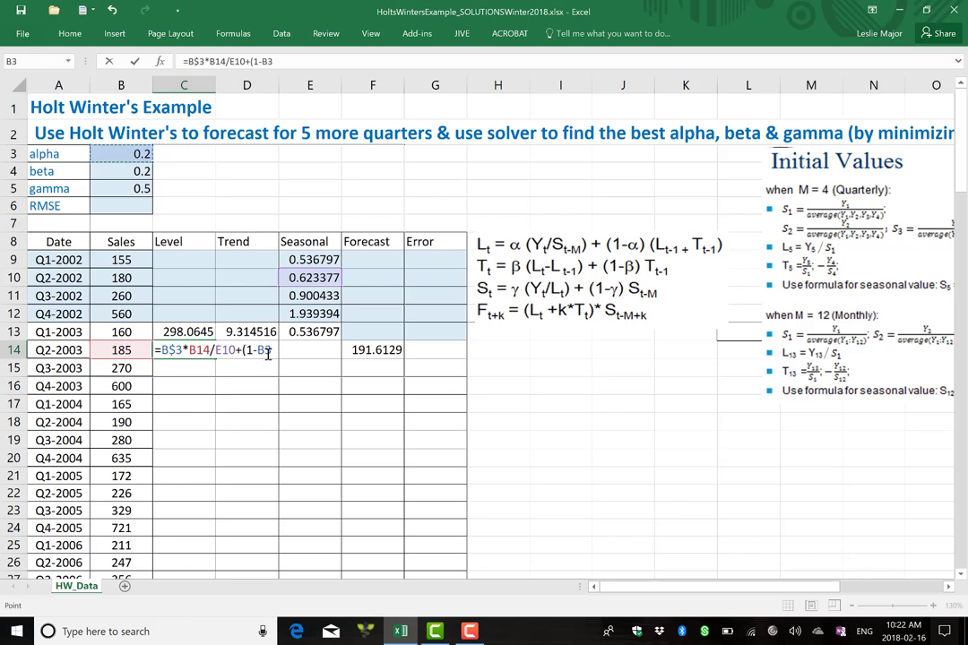
key("F4")
key("F4")
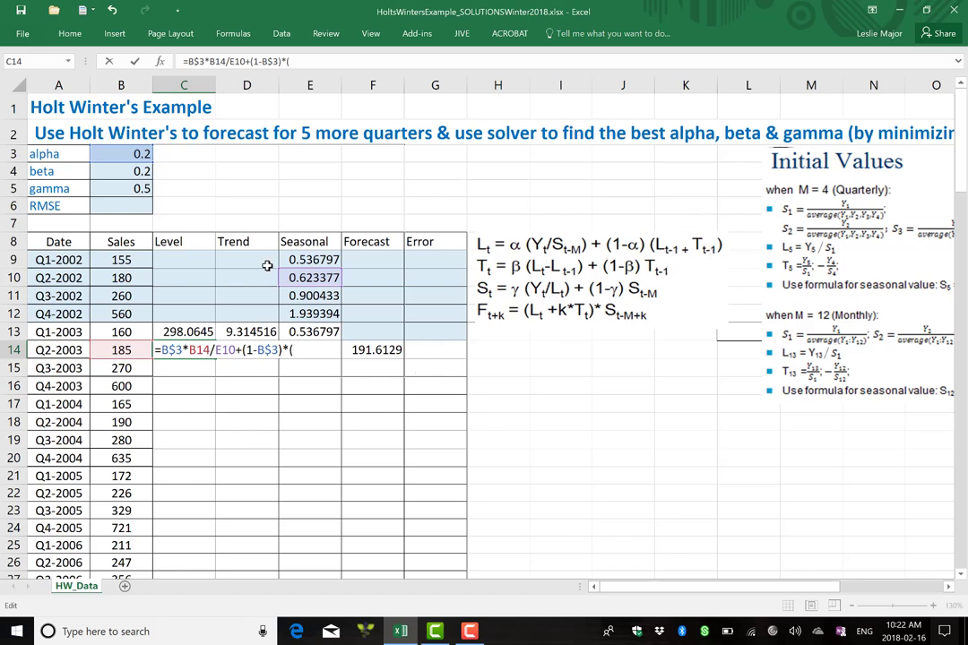
left_click(199, 331)
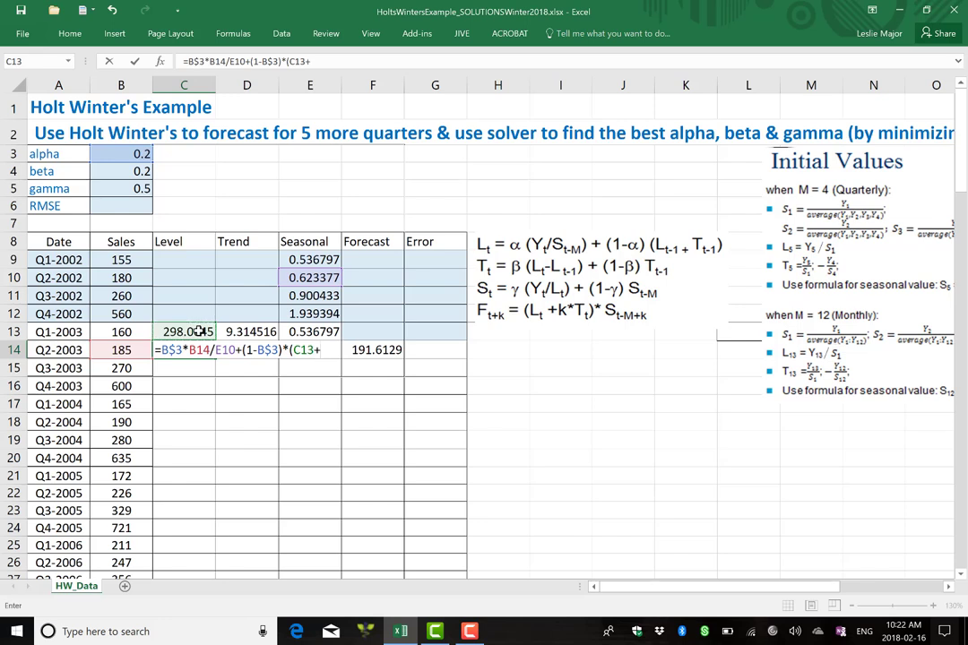
type("+")
left_click(251, 333)
type(")")
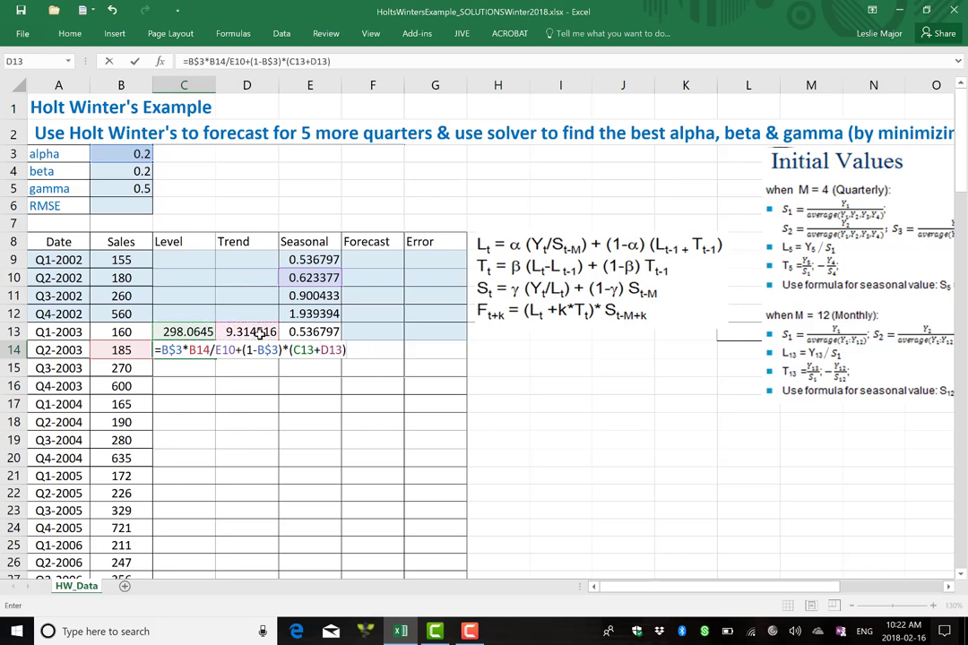
key("Return")
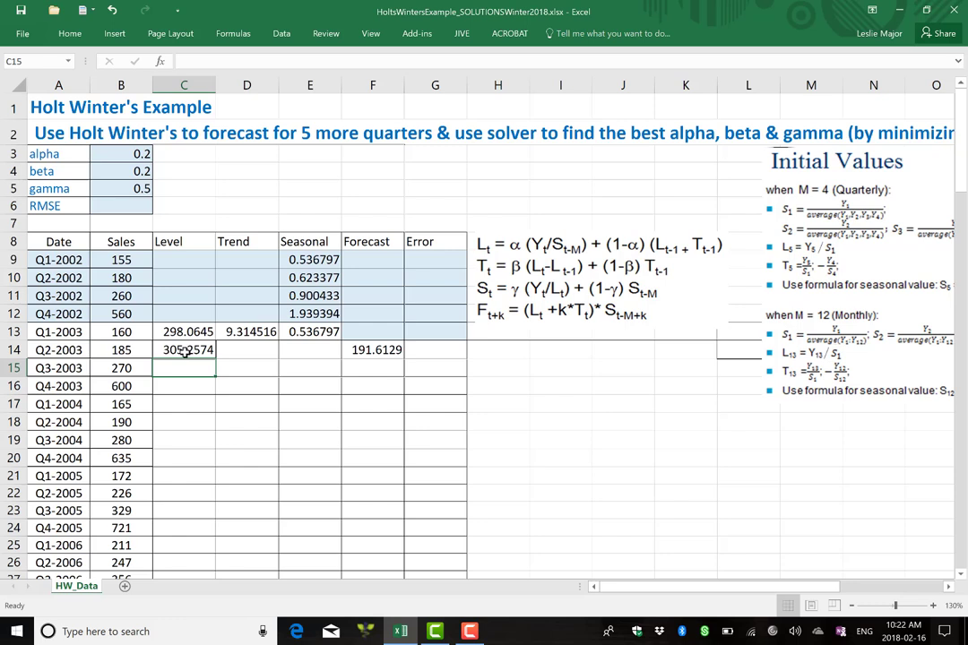
left_click(212, 350)
double_click(215, 357)
Calculate the Q2-2003 trend in D14 with the formula =B$4*(C14-C13)+(1-B$4)*D13
left_click(233, 353)
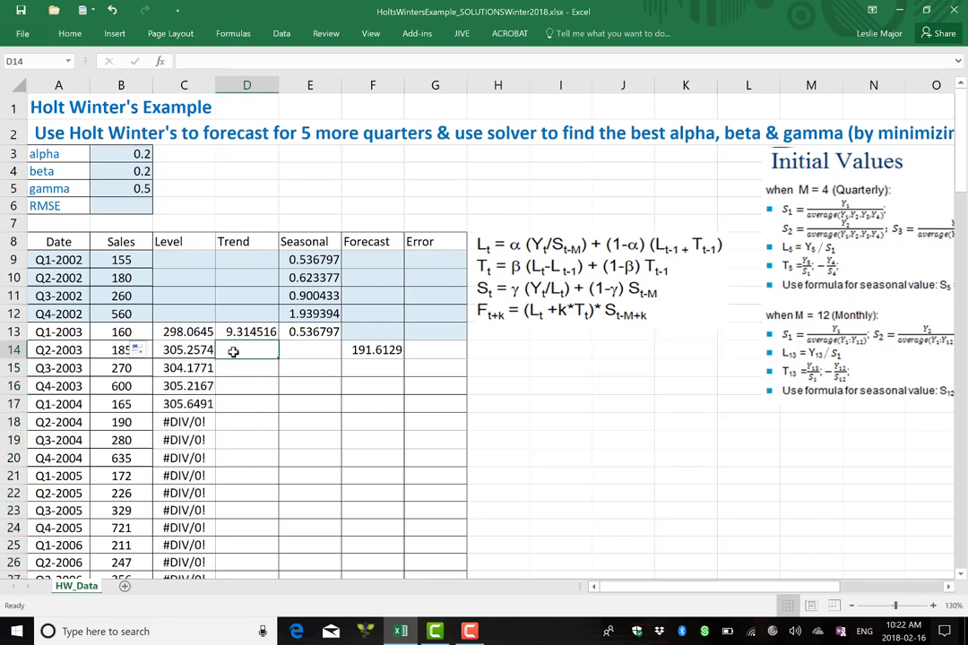
type("=")
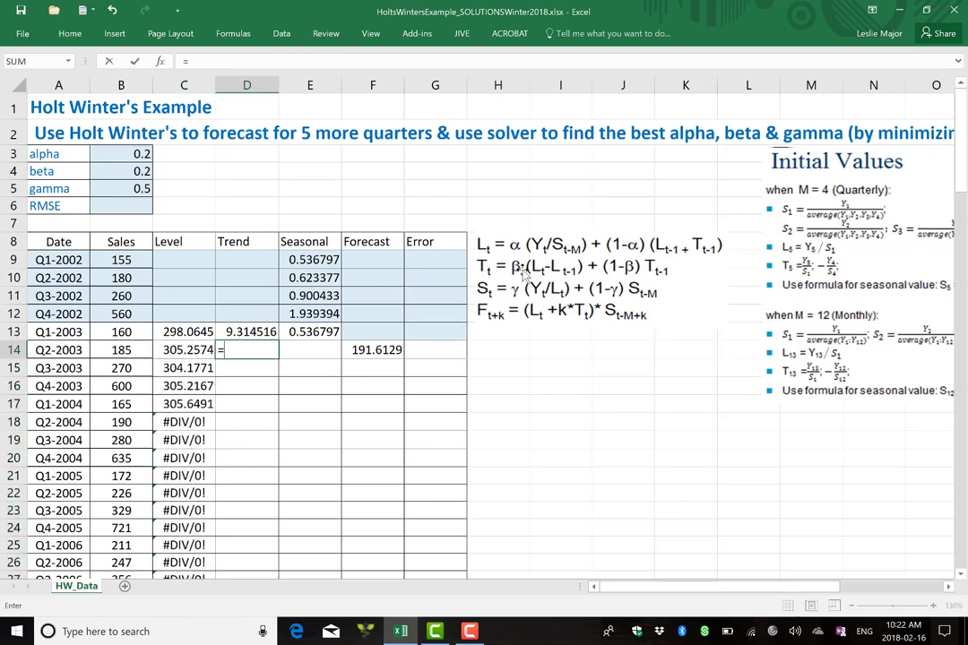
left_click(145, 171)
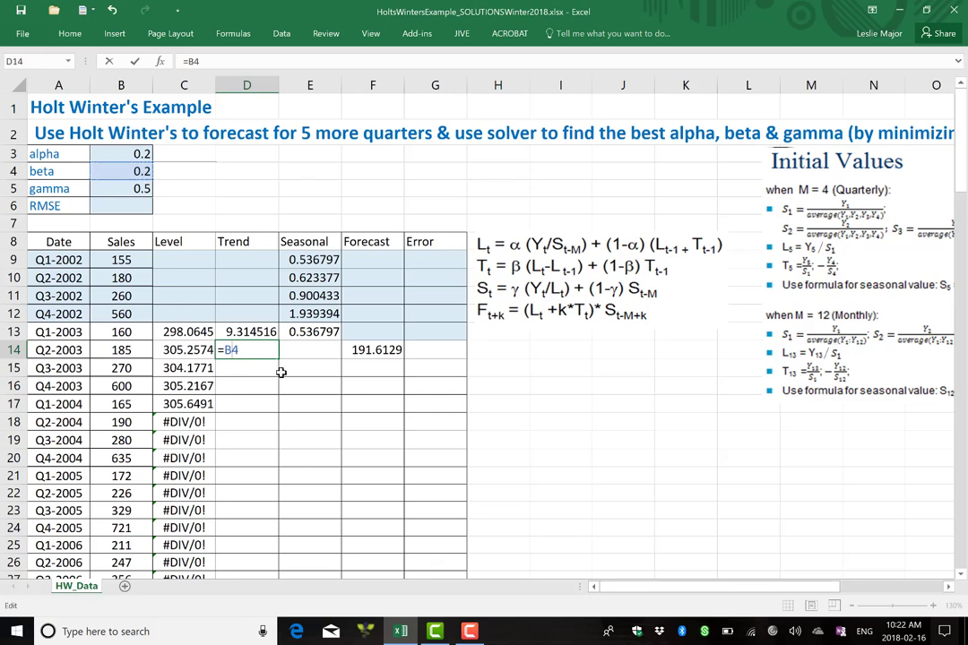
key("F4")
key("F4")
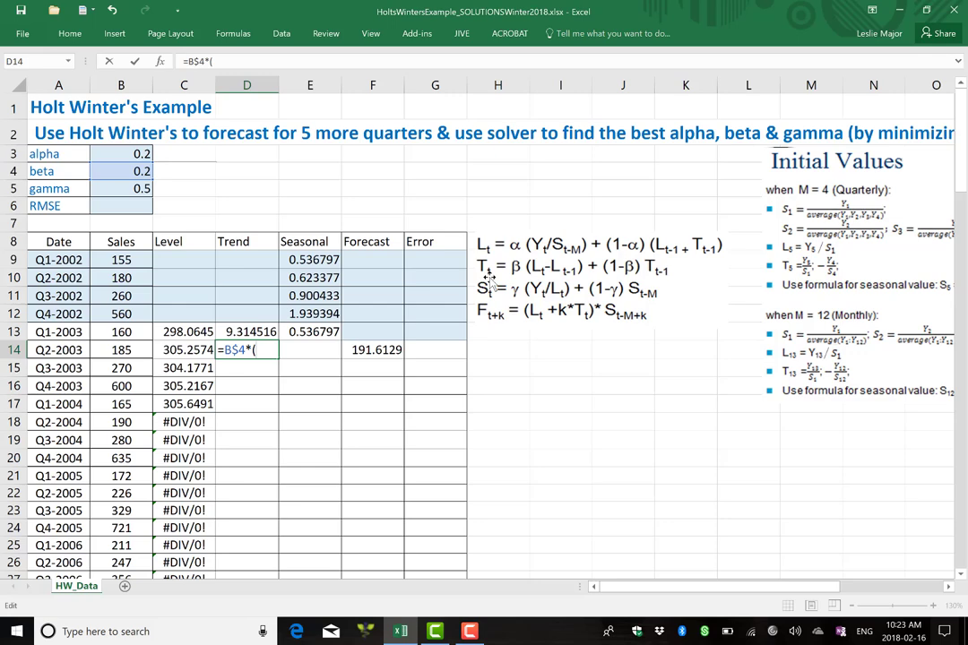
type("(")
left_click(196, 351)
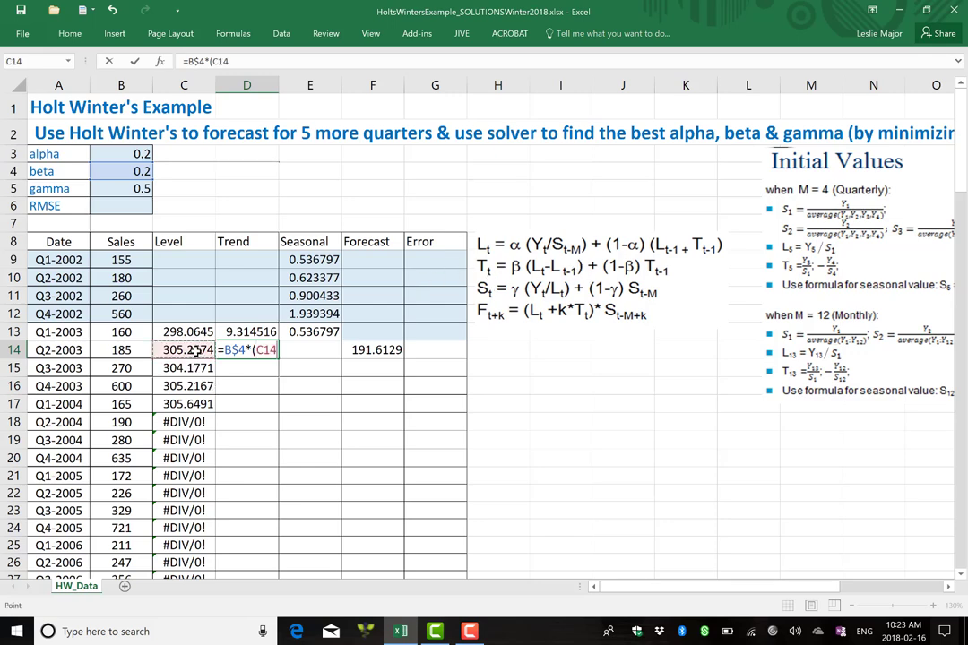
type("-")
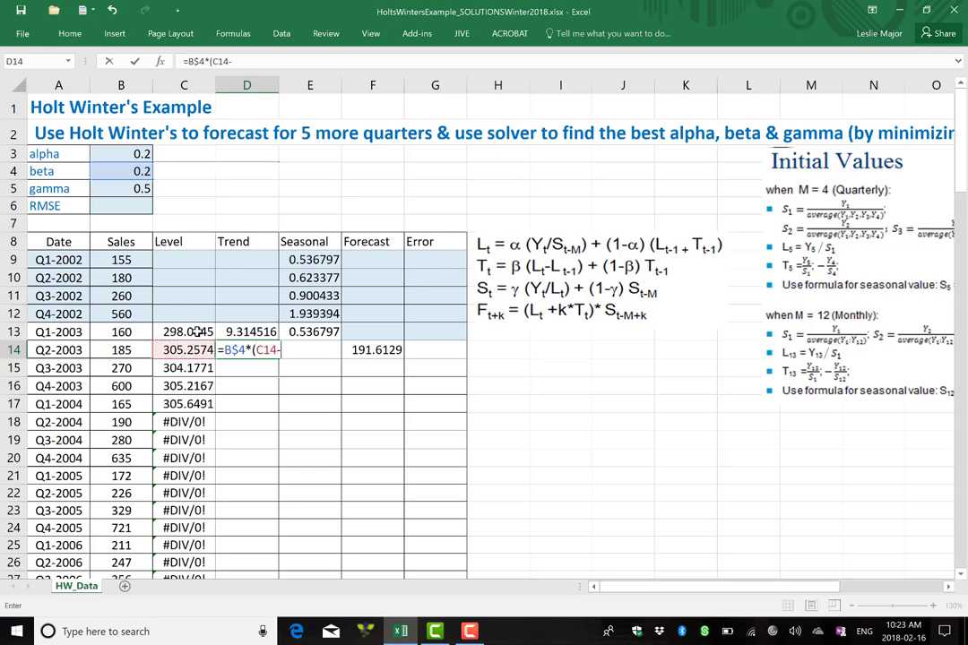
left_click(181, 331)
type(")")
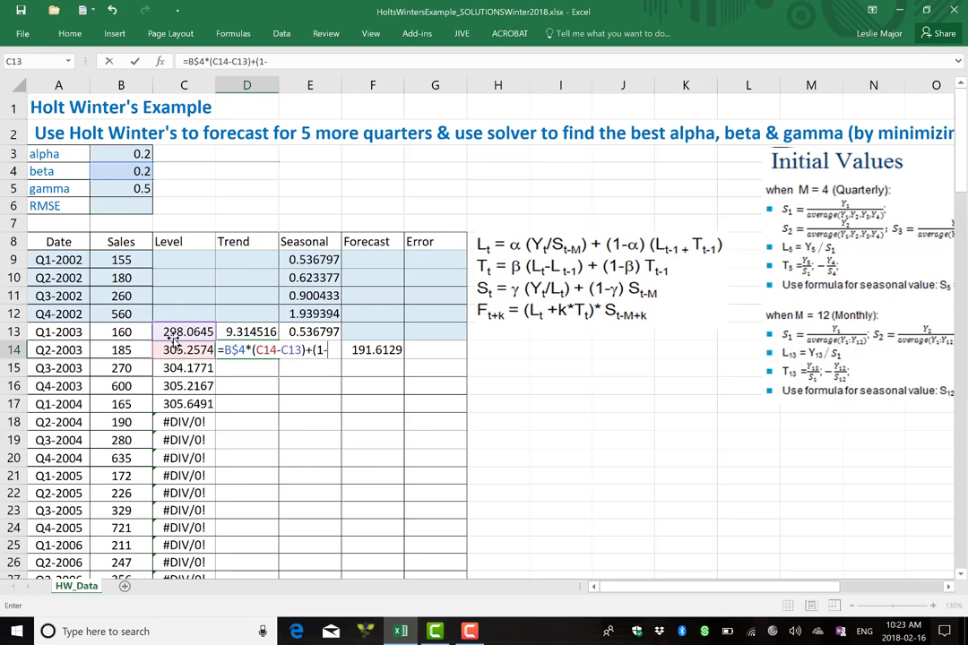
type("+(1-")
left_click(134, 171)
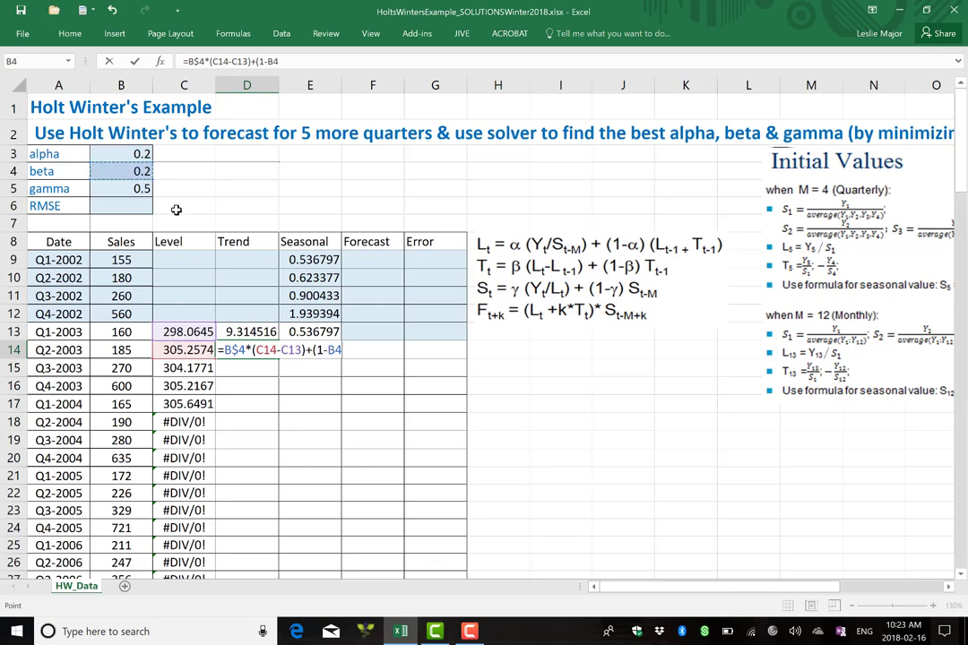
left_click(337, 356)
type("$4)*")
left_click(249, 332)
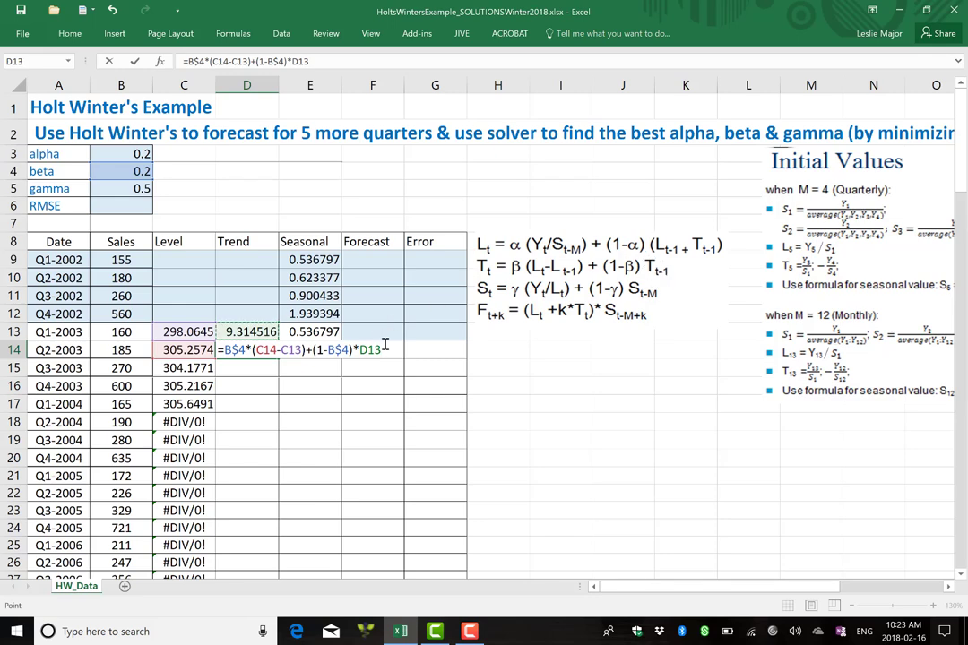
key("Return")
Fill the trend formula from D14, the seasonal formula from E13 and the forecast formula from F14 down their columns
left_click(255, 352)
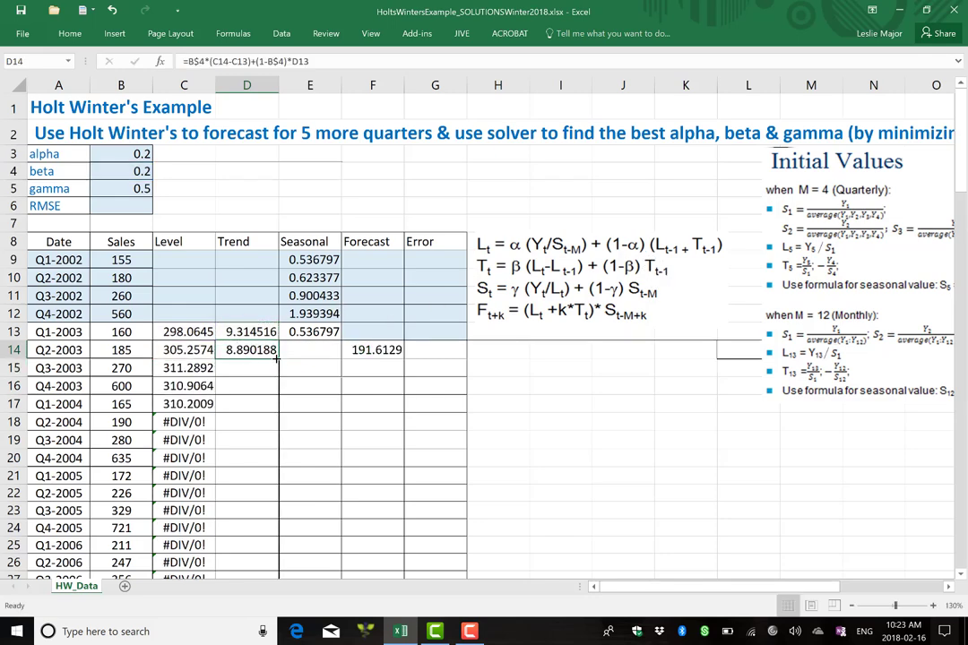
double_click(278, 359)
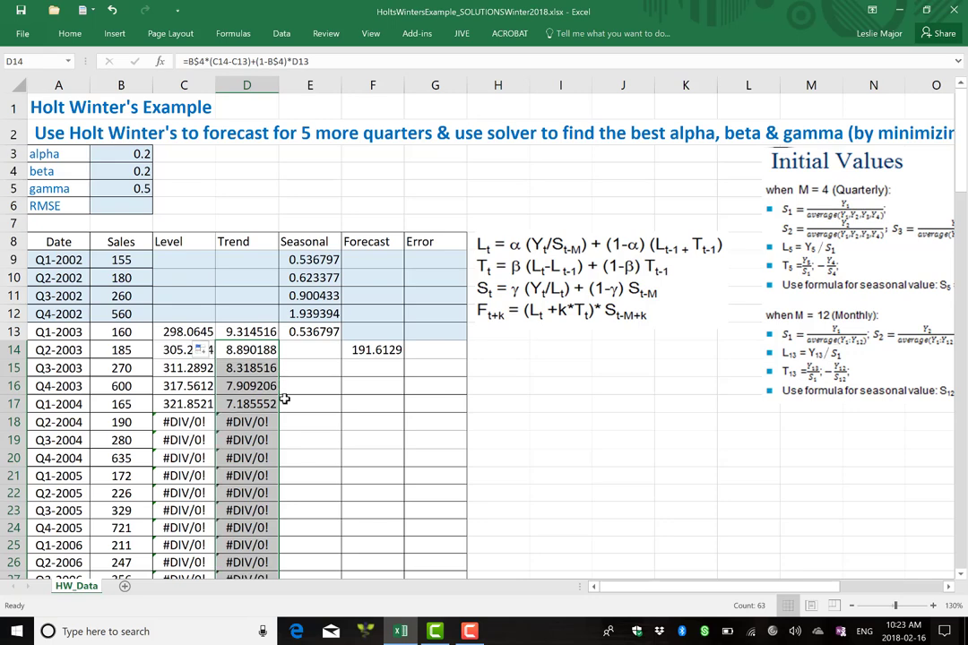
left_click(294, 333)
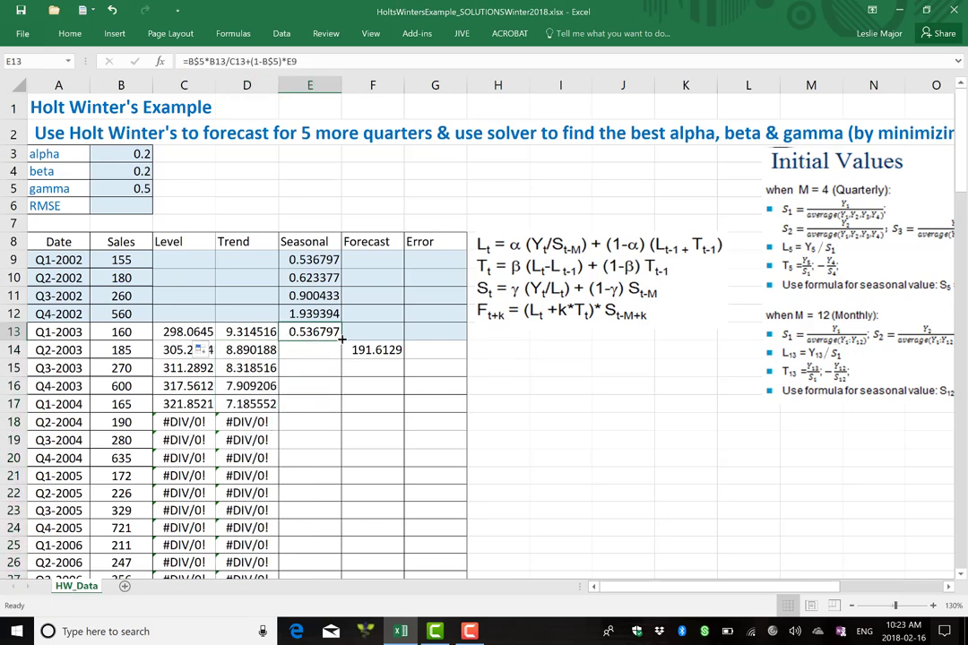
double_click(342, 339)
left_click(360, 352)
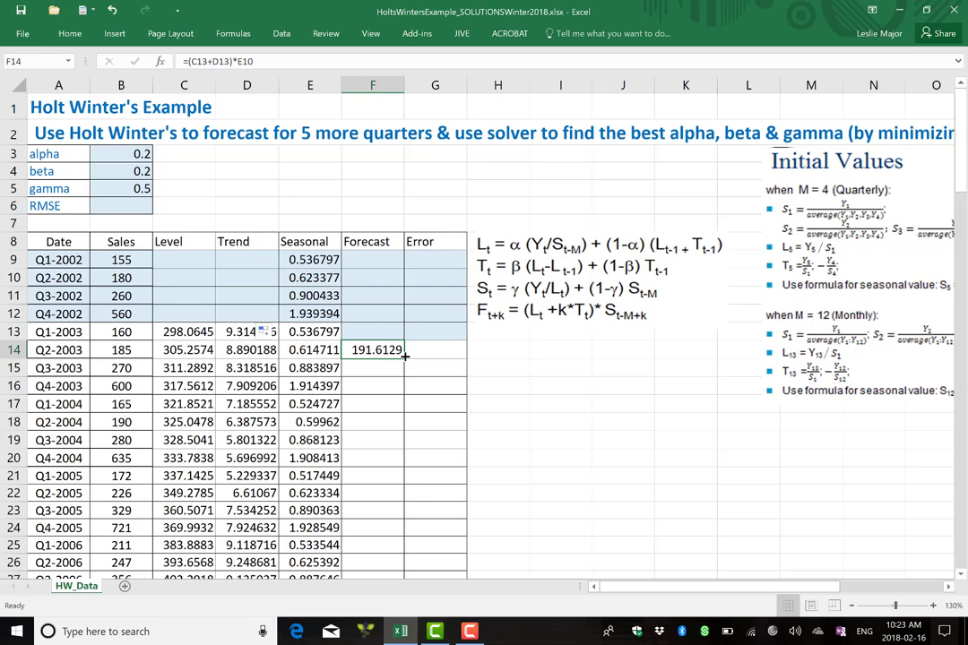
double_click(404, 356)
Calculate the Q2-2003 error in G14 as =B14-F14 and fill the formula down the Error column
left_click(427, 349)
type("=")
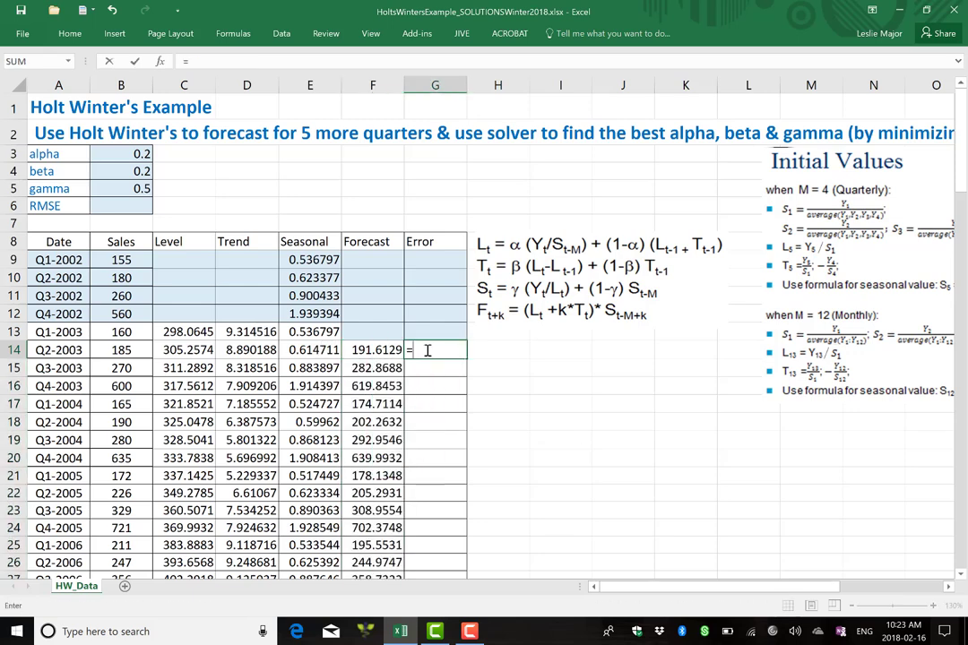
left_click(119, 350)
type("-")
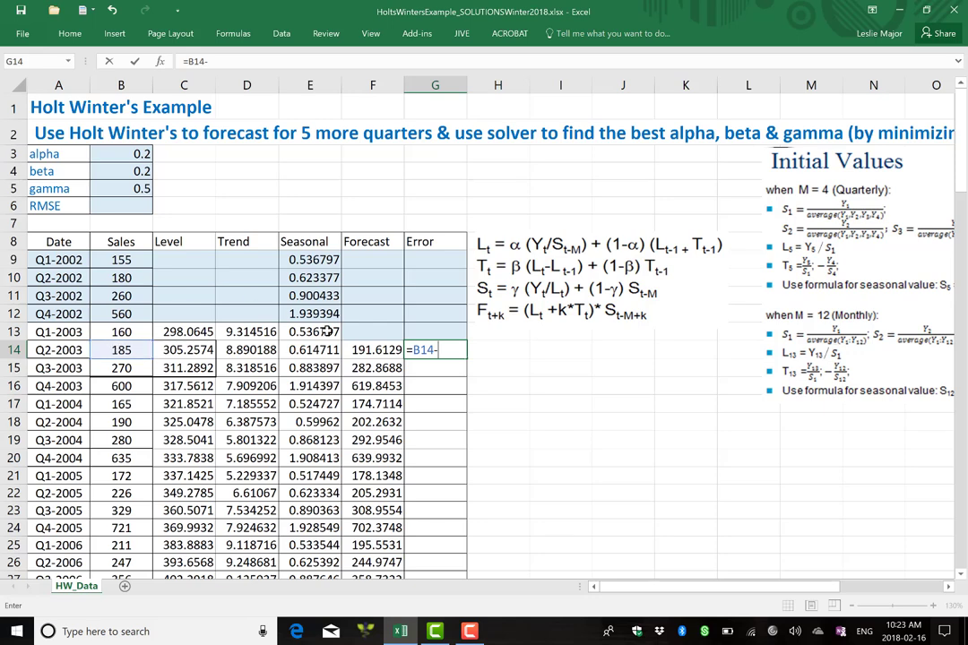
left_click(368, 350)
key("Return")
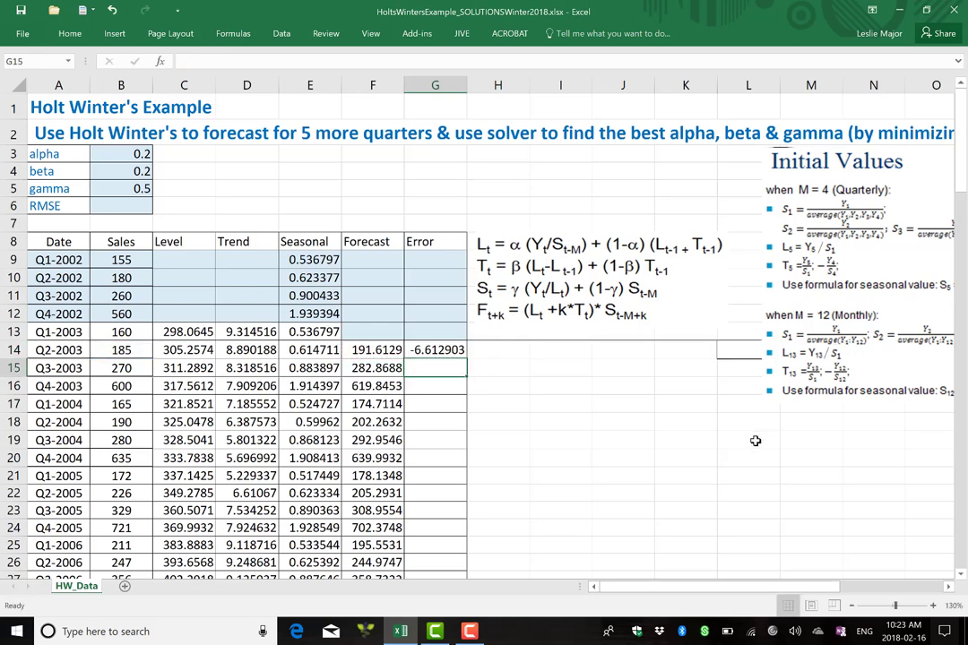
left_click(417, 348)
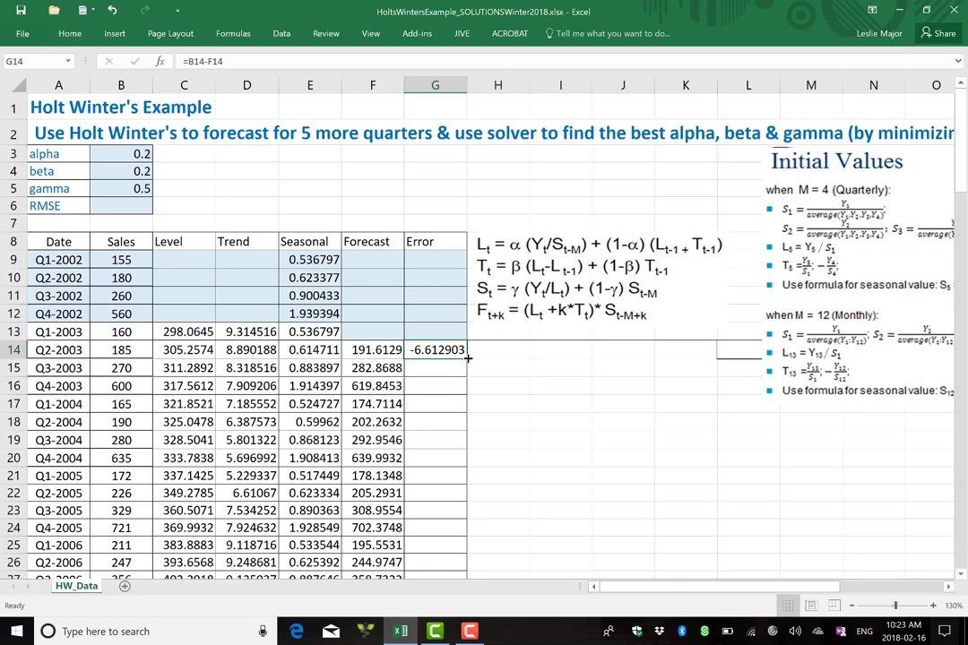
double_click(466, 357)
left_click(598, 490)
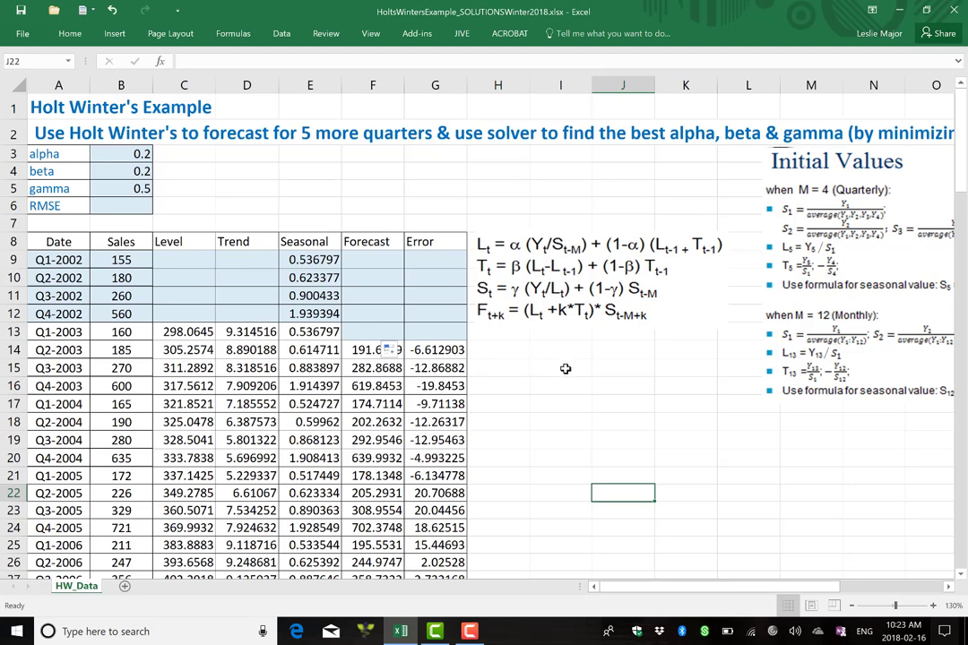
Place the smoothing equations picture at column H, rows 3 to 7, with the Initial Values picture directly beneath it
left_click_drag(783, 267, 501, 456)
left_click_drag(530, 290, 536, 204)
left_click_drag(521, 343, 529, 226)
Blank the 2018 Level and Trend cells by copying the empty range C81:C85 and pasting it at C73 and D73
scroll(287, 211, "down", 8)
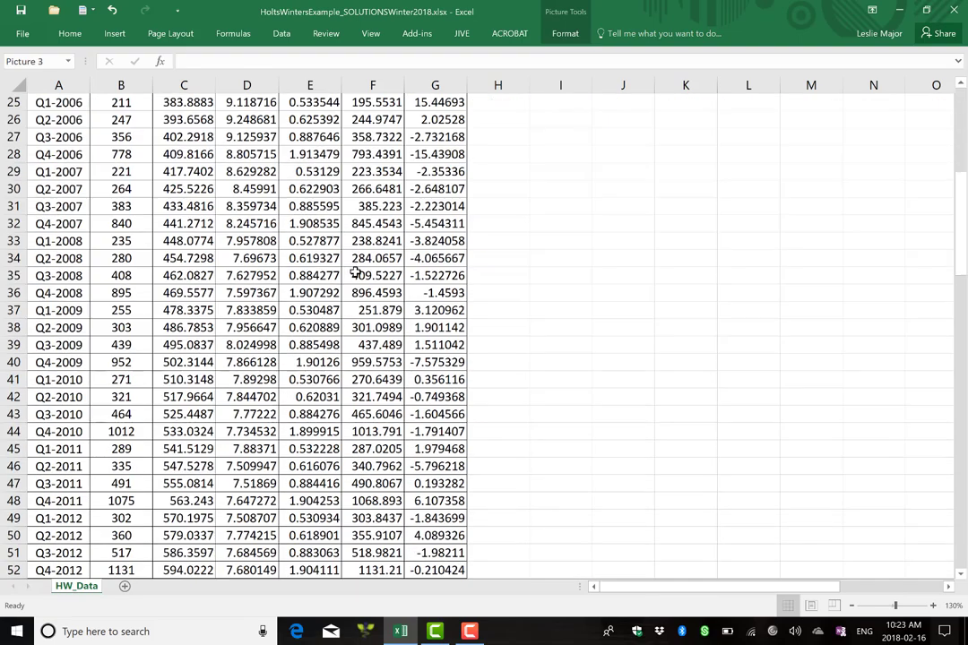
scroll(356, 273, "down", 14)
left_click(337, 391)
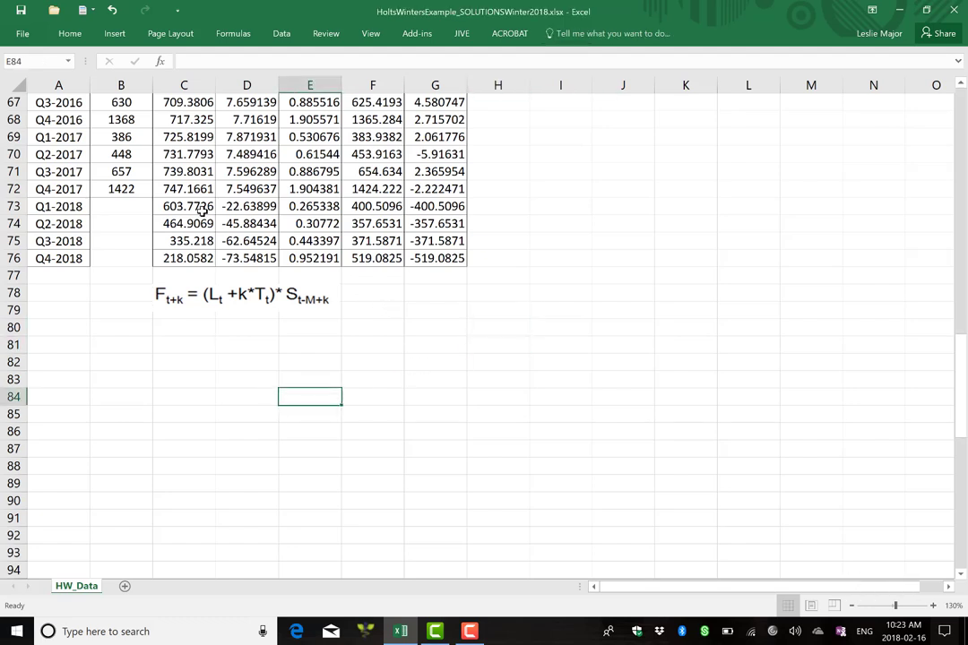
left_click_drag(175, 345, 174, 406)
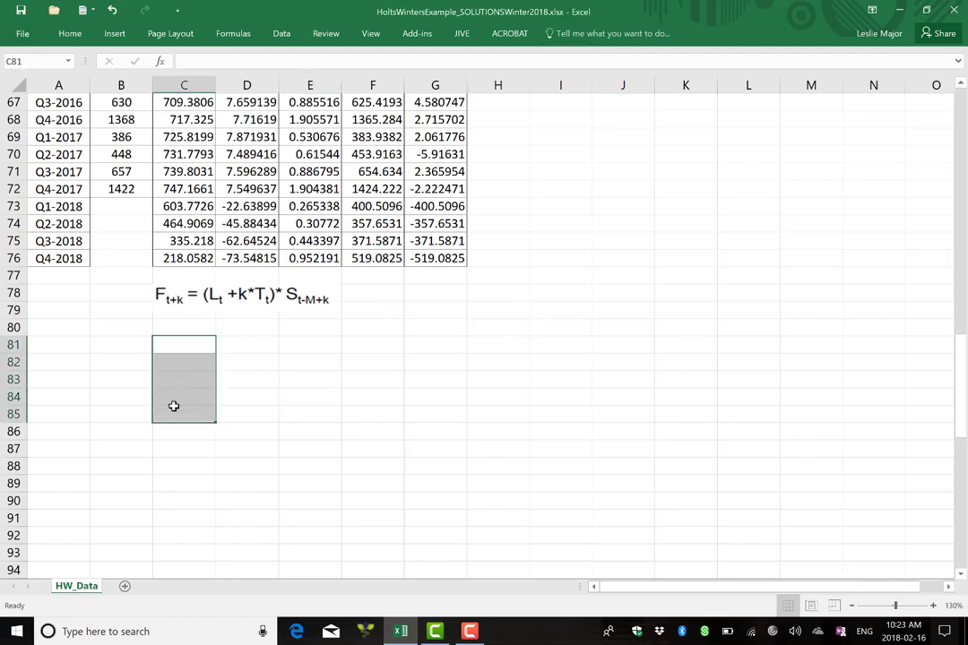
key("ctrl+c")
left_click(170, 208)
key("ctrl+v")
left_click(265, 208)
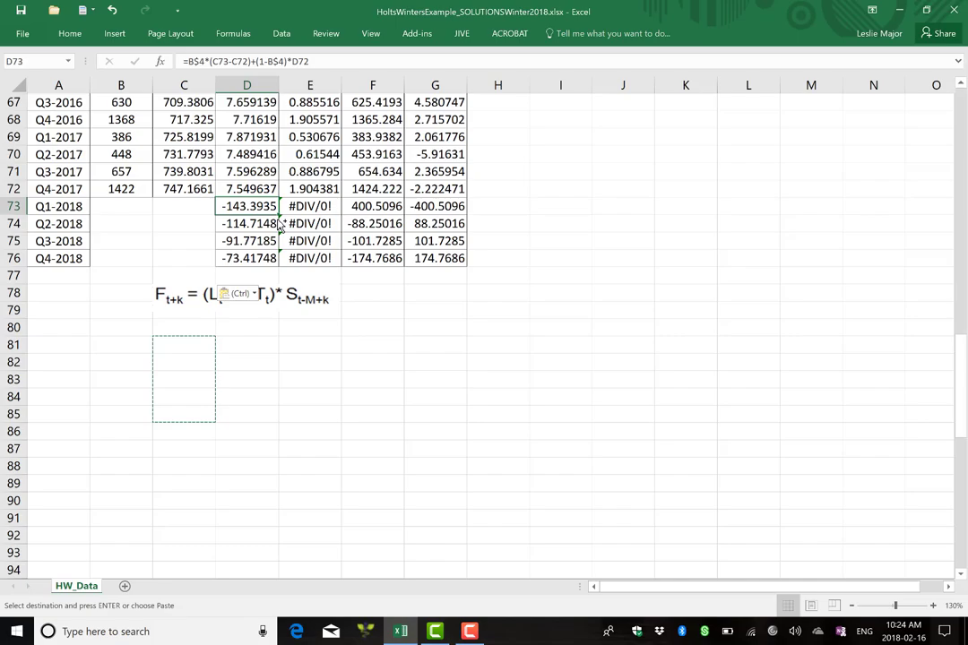
key("ctrl+v")
Blank the 2018 Seasonal and Error cells by pasting the copied empty range at E73 and G73, keeping the Forecast column
scroll(418, 285, "up", 19)
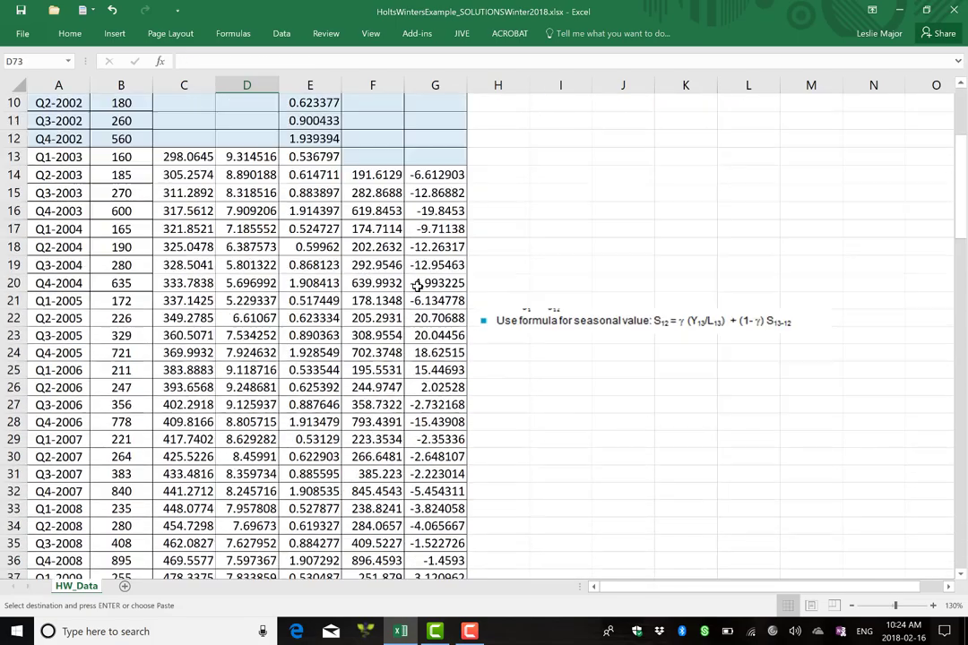
scroll(418, 285, "up", 3)
left_click(371, 86)
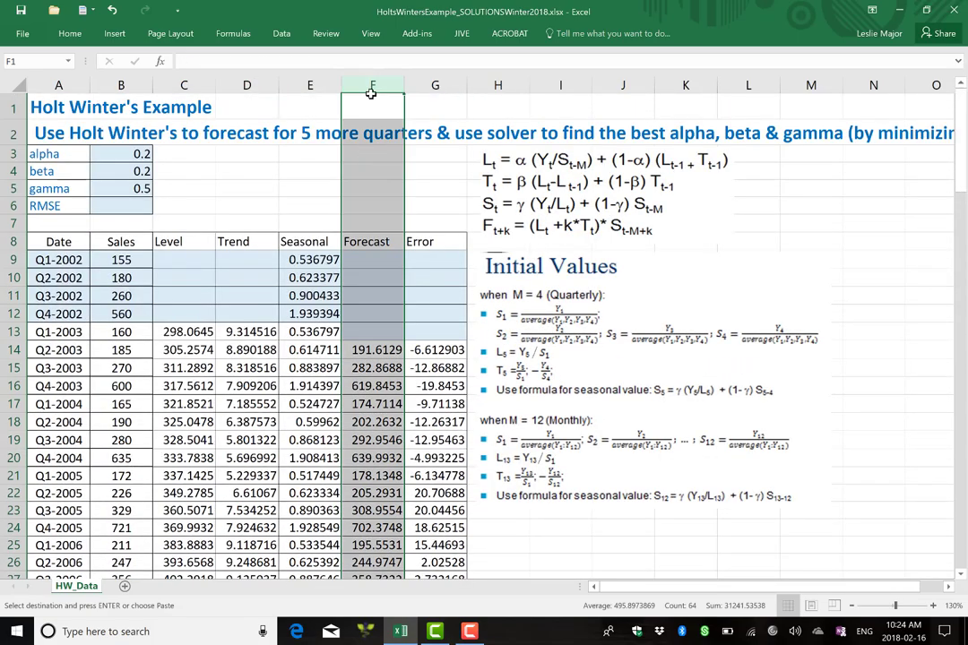
scroll(370, 218, "down", 19)
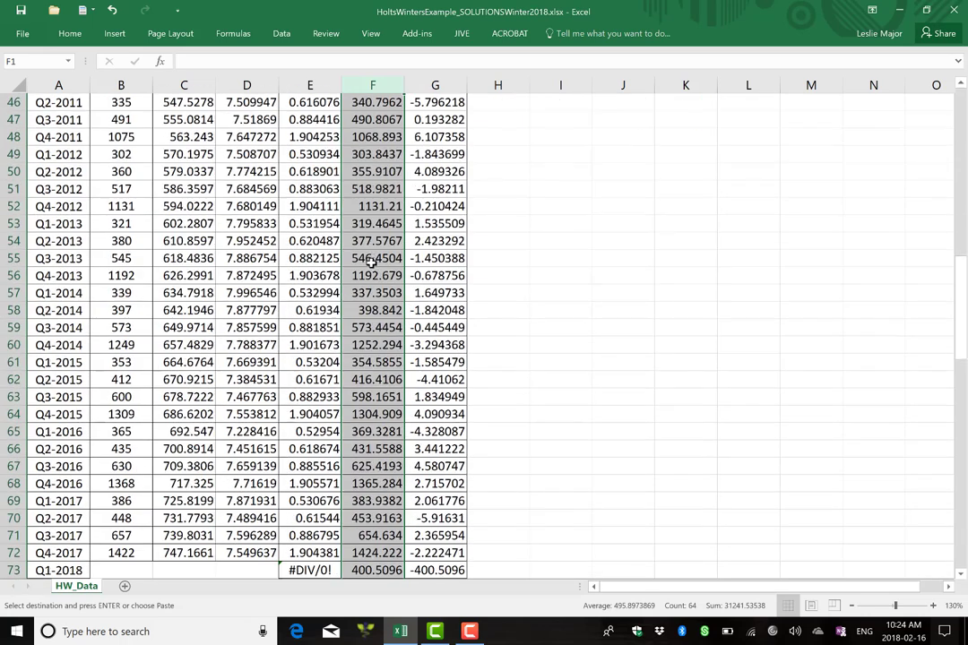
left_click(315, 362)
key("ctrl+v")
left_click(434, 362)
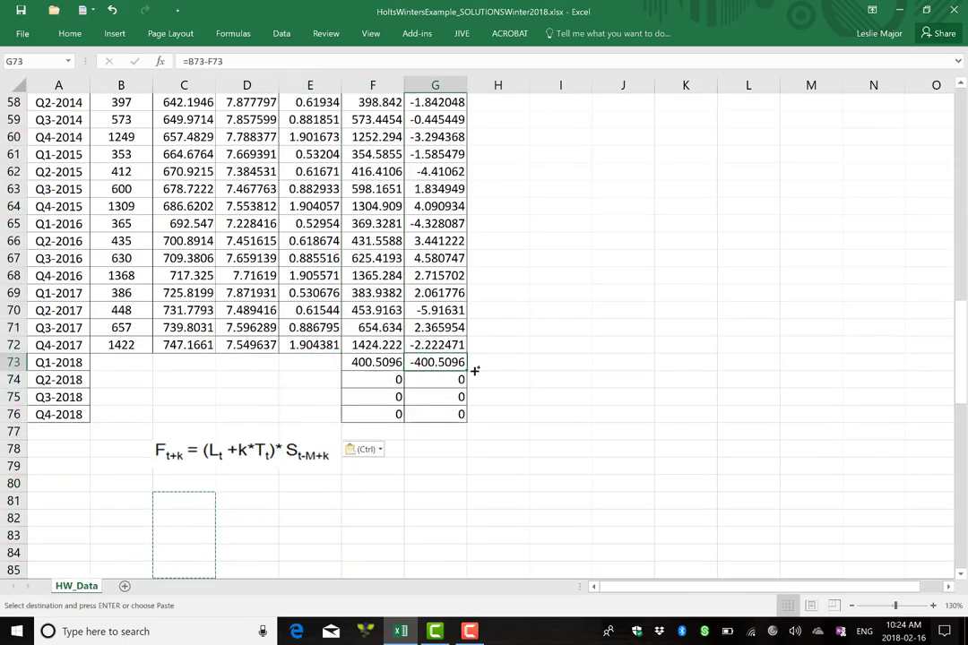
key("ctrl+v")
left_click(555, 346)
Move the forecast equation picture from below the table to column H beside the Q1-2018 row
left_click(372, 363)
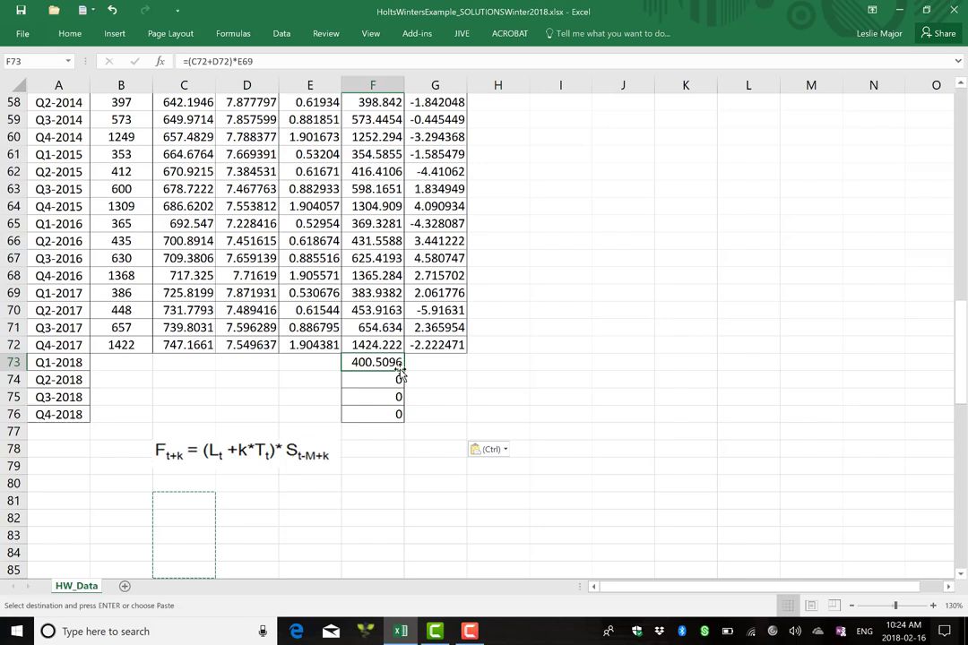
double_click(370, 363)
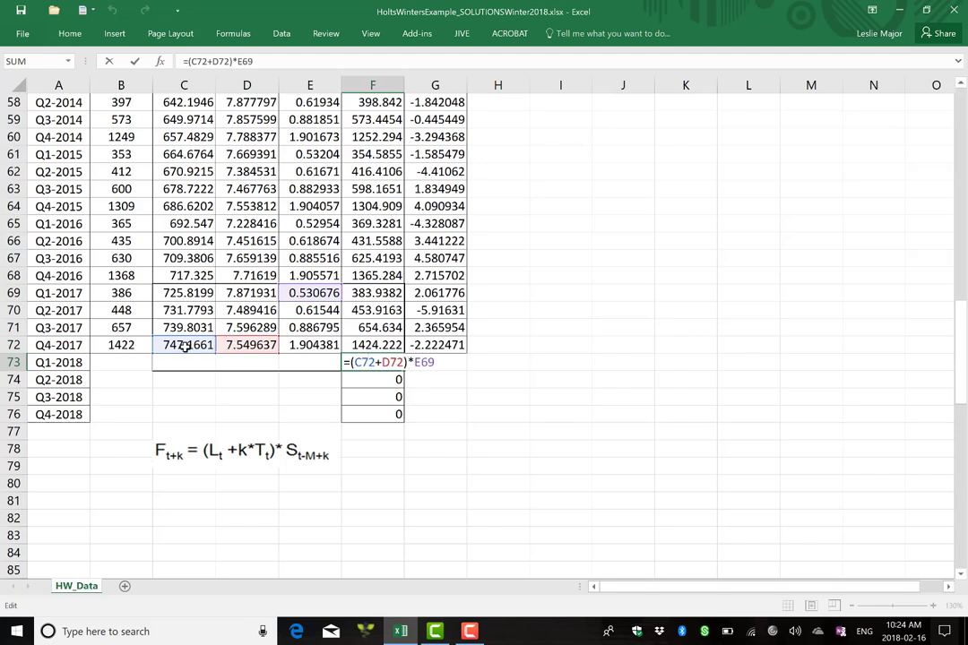
left_click_drag(250, 457, 585, 376)
left_click(596, 462)
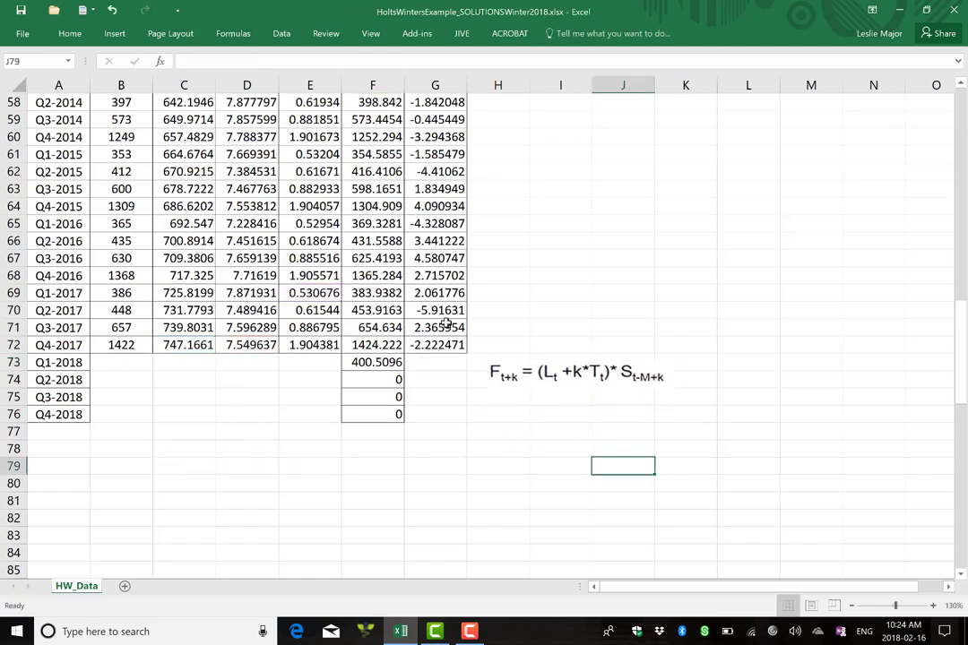
Compare the forecast formulas in F69 and F73 and examine the blank sales, level, trend and seasonal cells for 2018
double_click(376, 293)
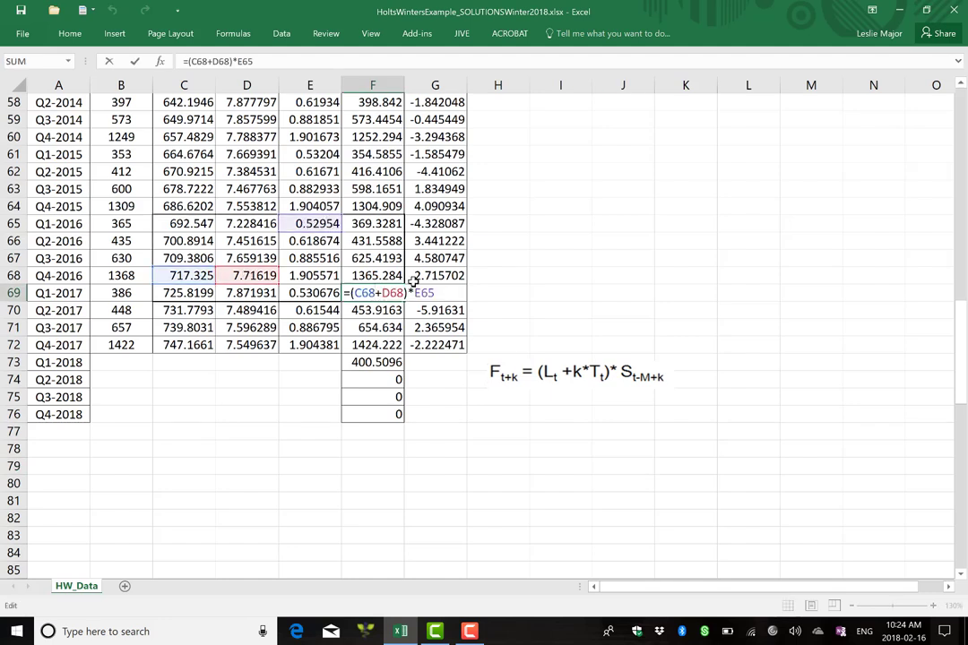
key("Return")
left_click(450, 460)
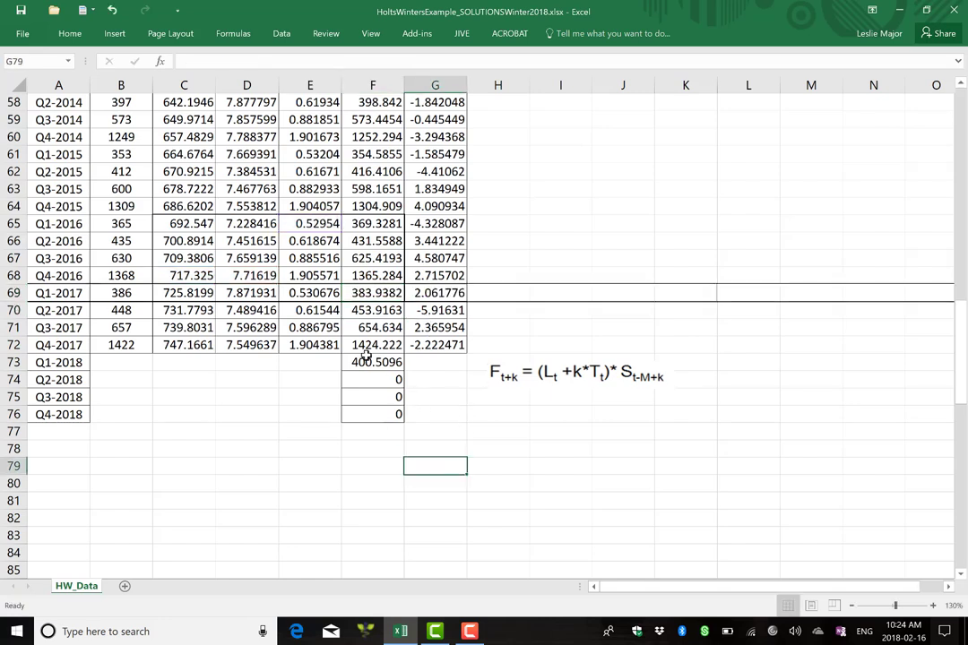
double_click(364, 360)
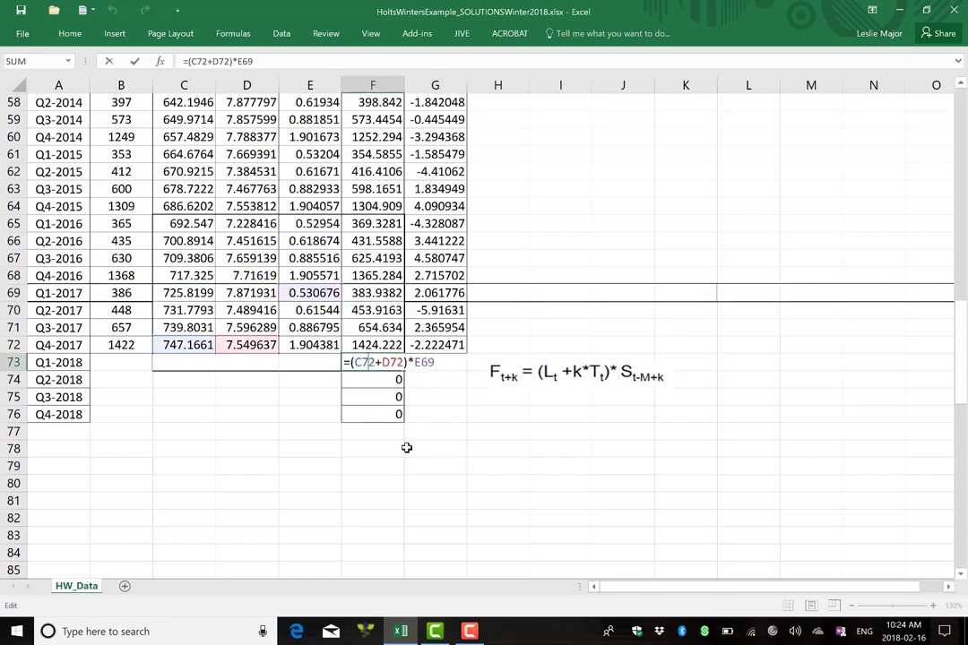
left_click(192, 410)
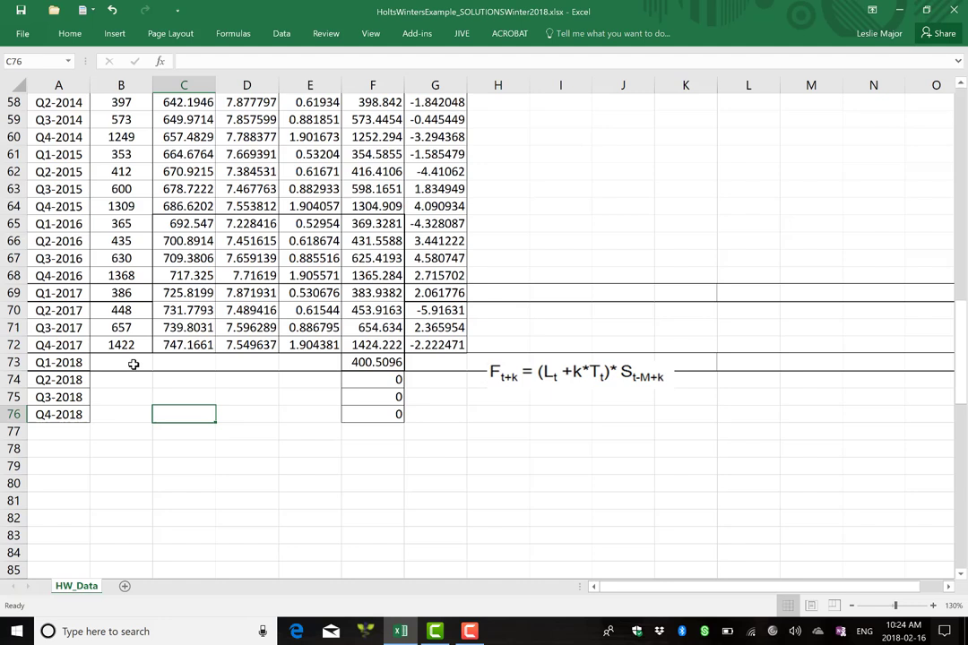
left_click_drag(133, 363, 125, 419)
left_click_drag(201, 363, 192, 414)
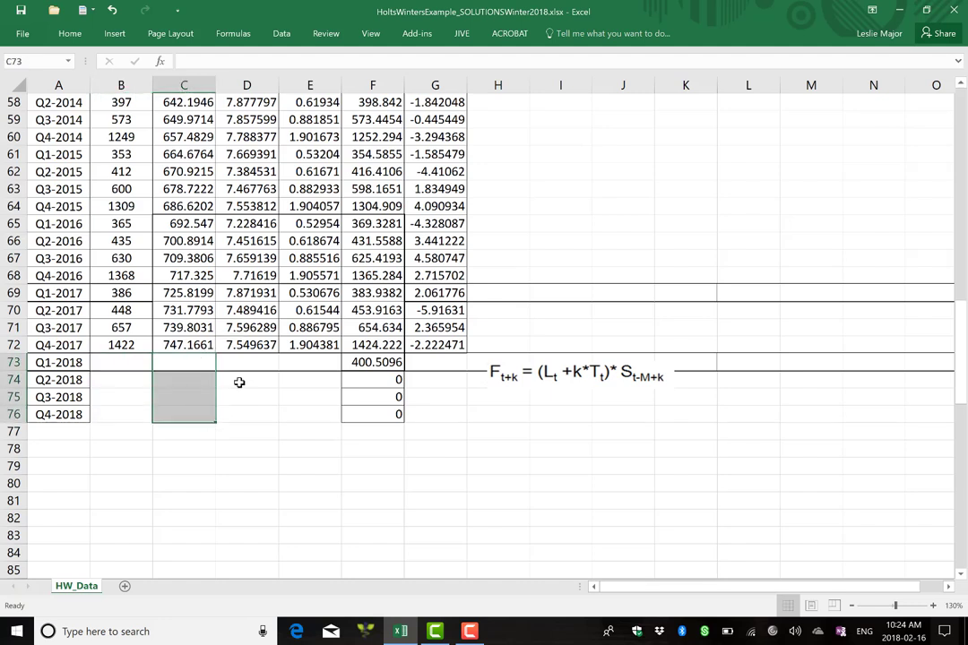
left_click_drag(246, 362, 249, 410)
left_click_drag(312, 361, 325, 420)
left_click(372, 465)
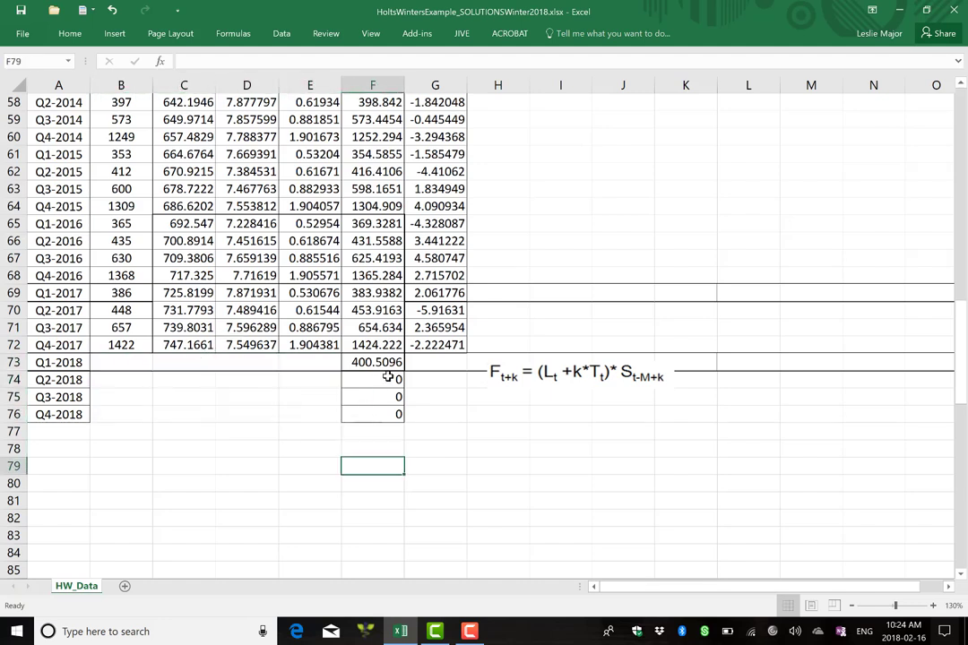
Fix the level and trend row references in the Q1-2018 forecast in F73 as =(C$72+D$72)*E69
left_click(375, 362)
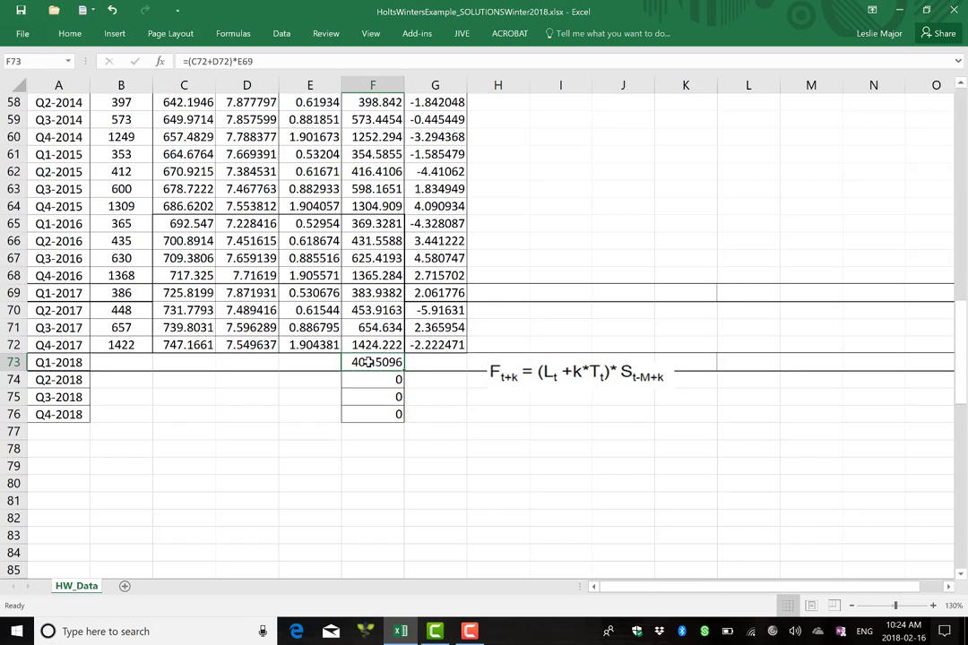
double_click(368, 362)
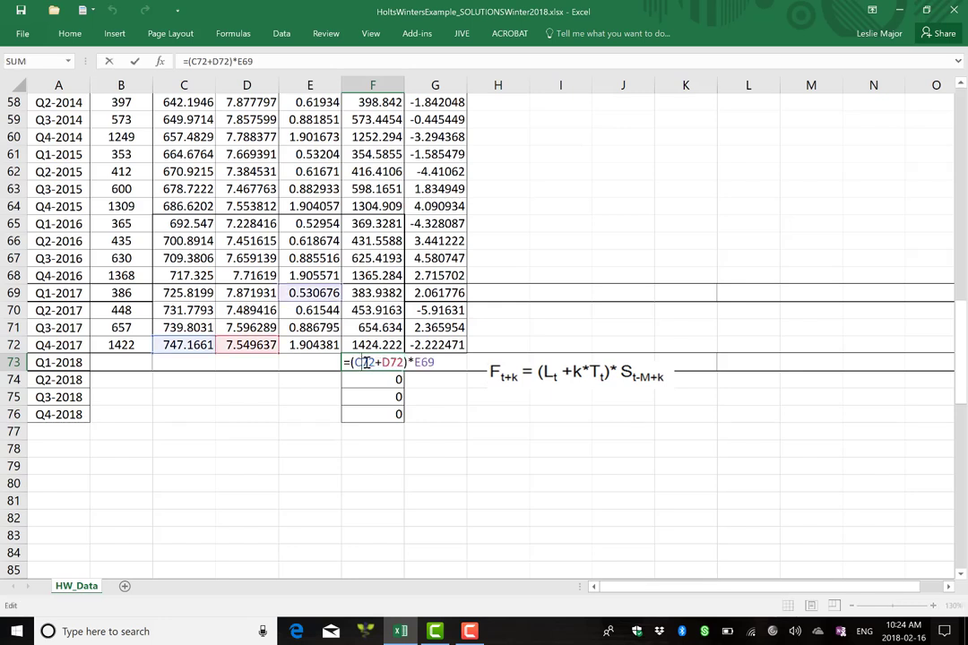
type("$")
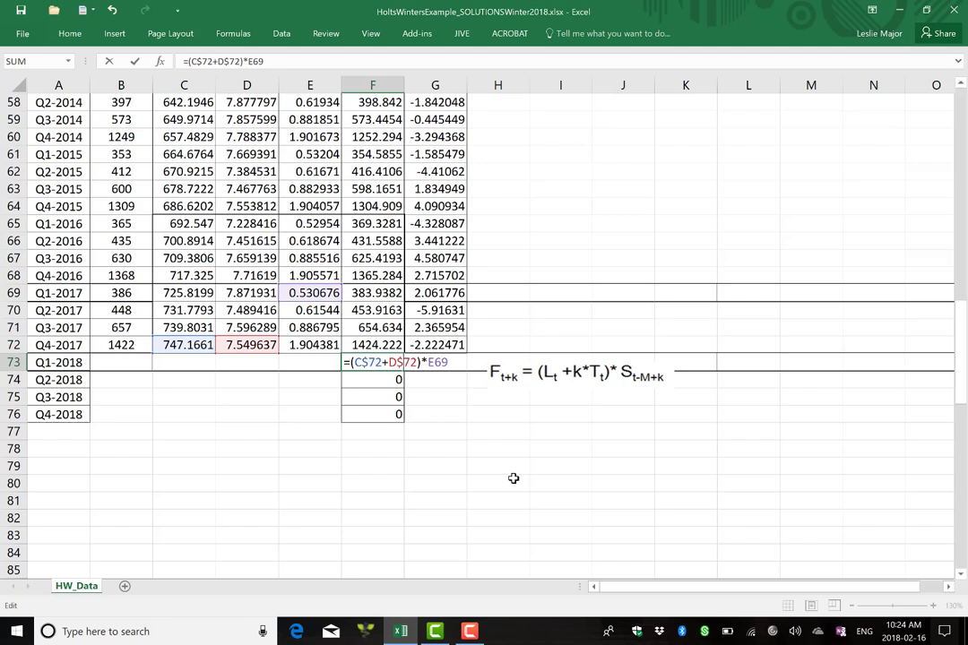
key("Return")
Move the forecast equation picture into the blank cells of columns B to E beside the 2018 quarter labels
left_click(618, 483)
left_click_drag(535, 367, 155, 380)
left_click(560, 466)
left_click(545, 398)
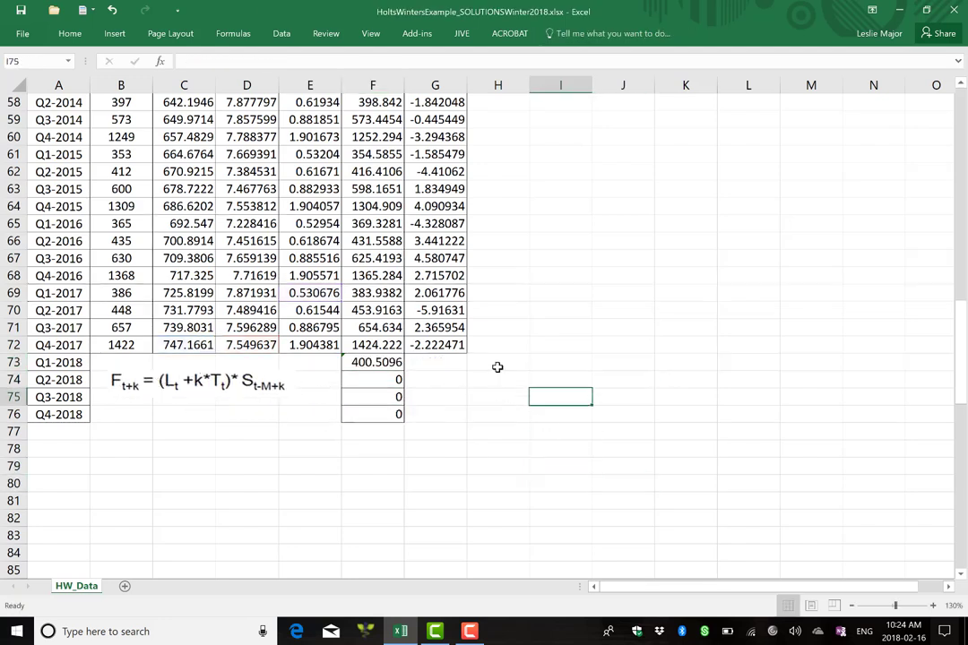
Add a k= heading in H72 and list the values 1, 2, 3, 4 and 5 in H73 to H77
left_click(498, 345)
type("k")
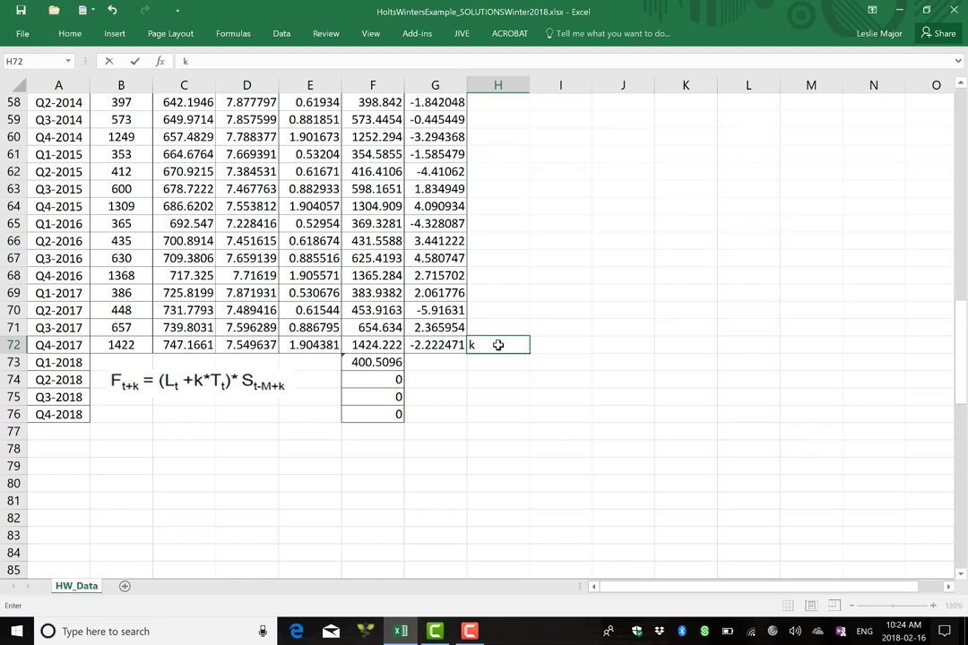
type("=")
key("Return")
type("1")
key("Return")
type("2 3 4")
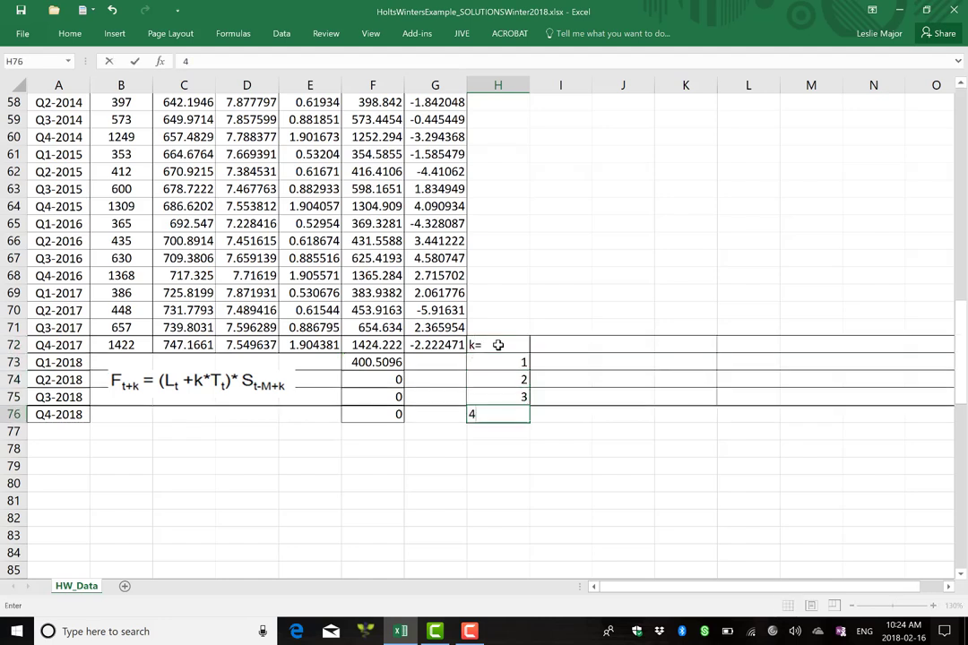
key("Return")
type("5")
key("Return")
left_click(373, 466)
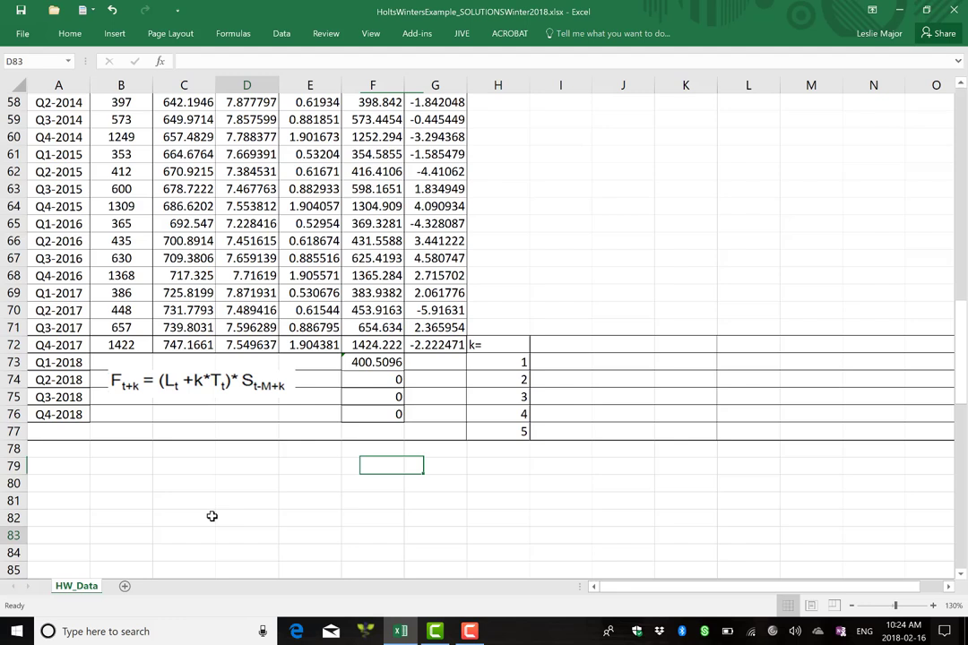
left_click(246, 535)
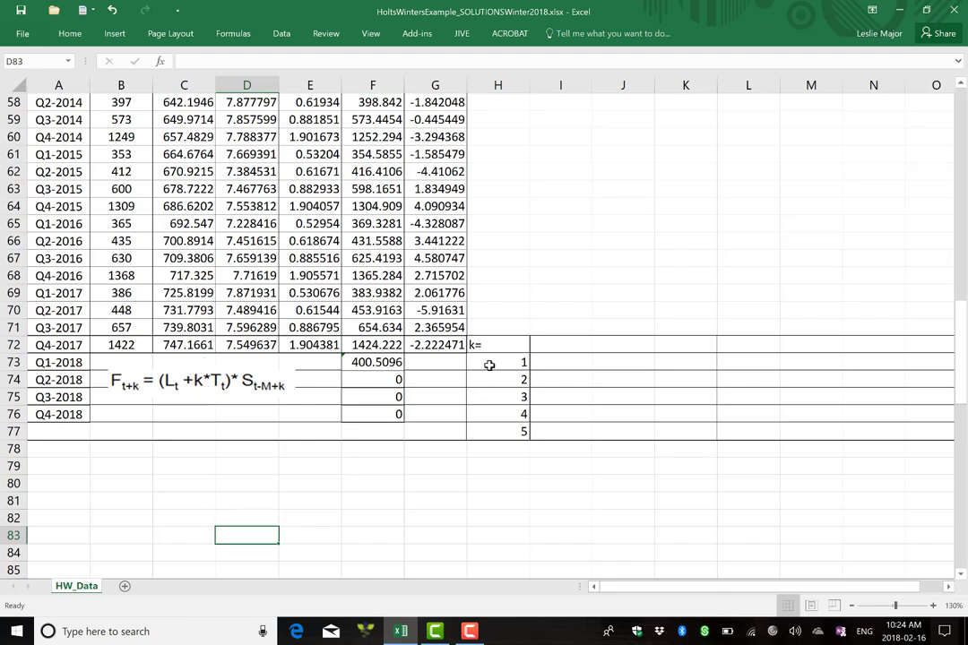
Add the note "k=# timesteps ahead to forecast" in cell C79
left_click(168, 461)
type("k=")
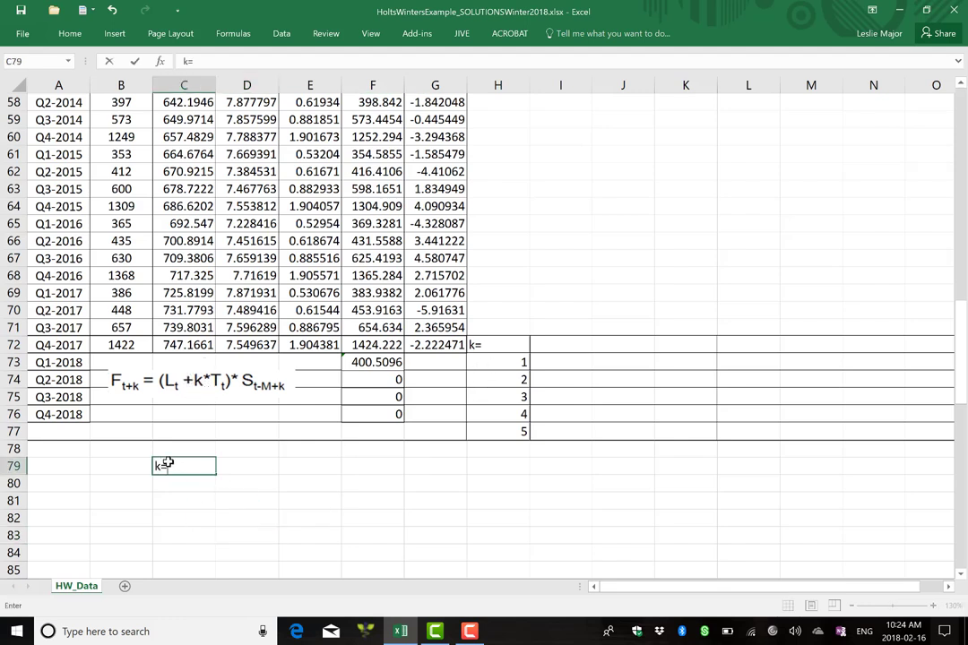
type("# timesteps")
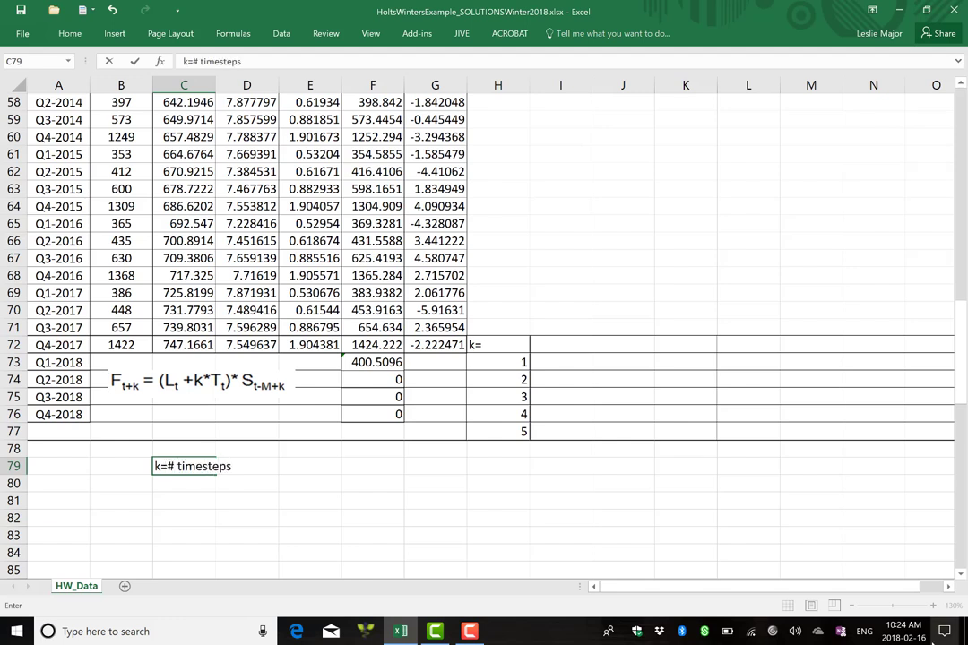
type(" ahead to forecast")
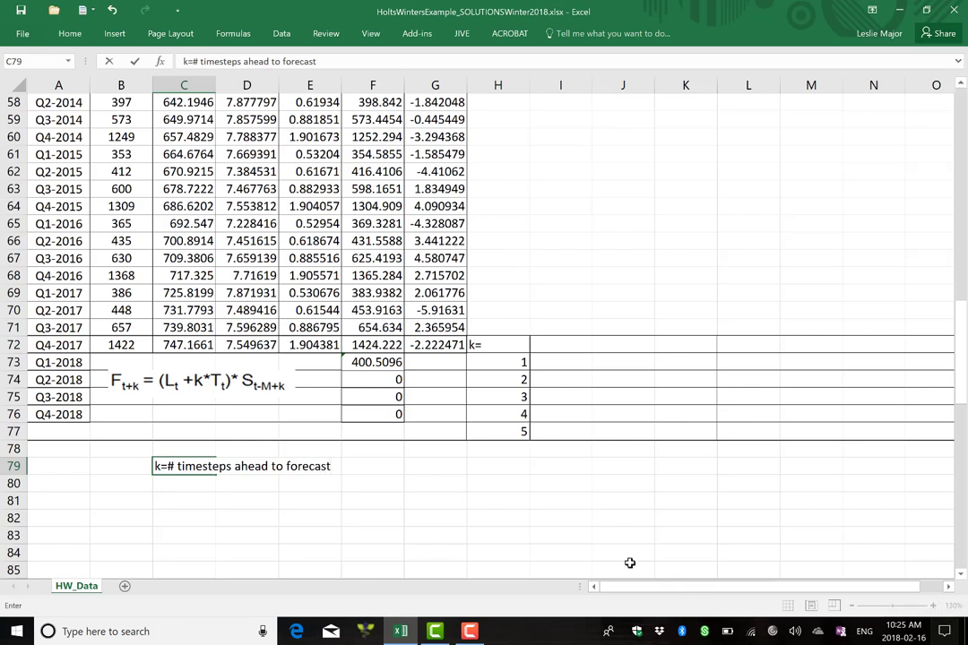
left_click(497, 518)
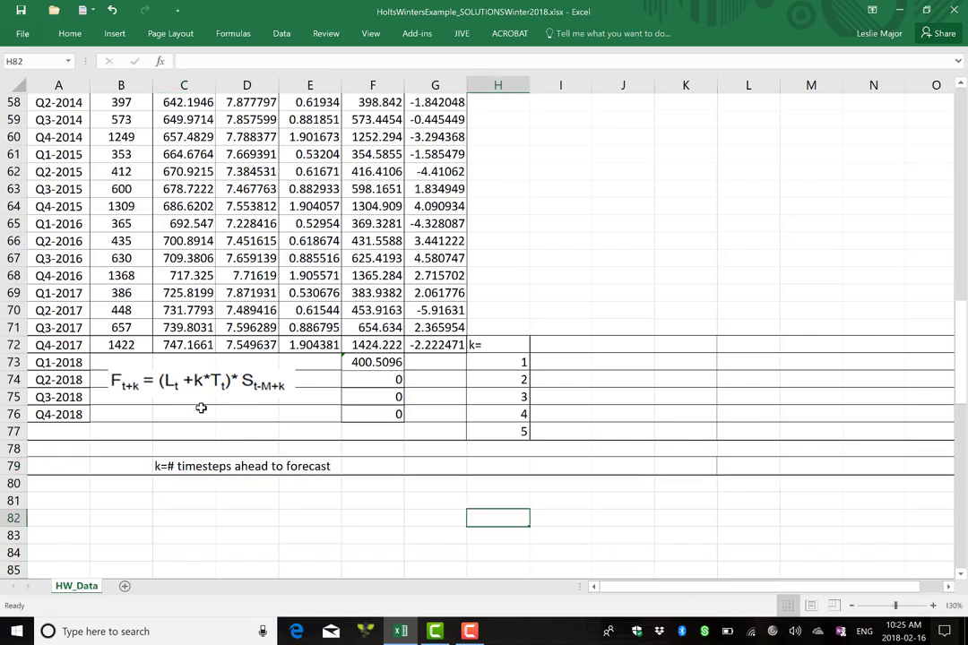
Multiply the trend by k in the Q1-2018 forecast, making F73 =(C$72+H73*D$72)*E69
double_click(396, 362)
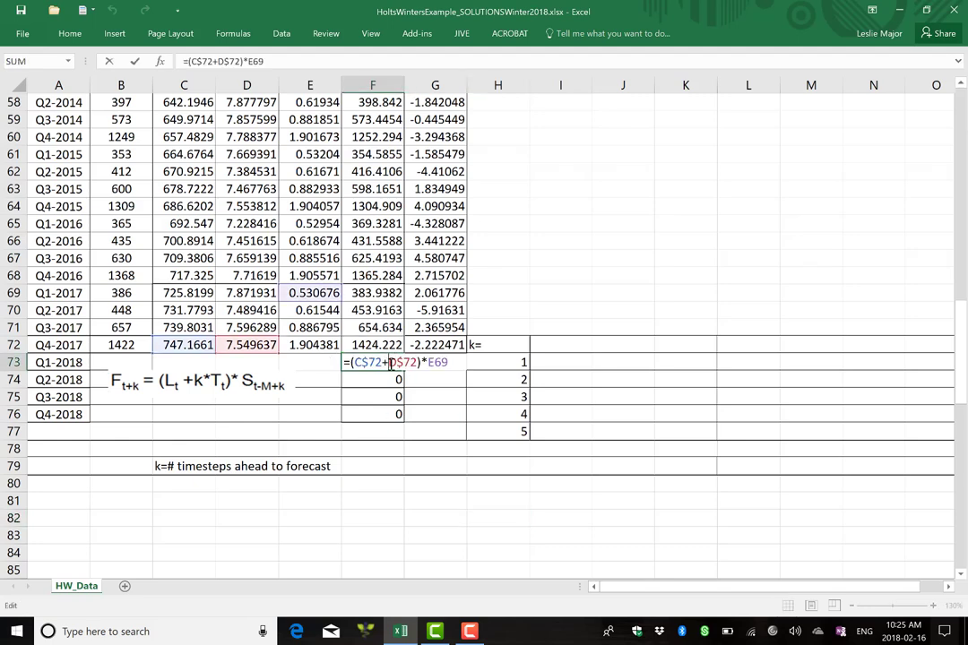
left_click(491, 361)
type("*")
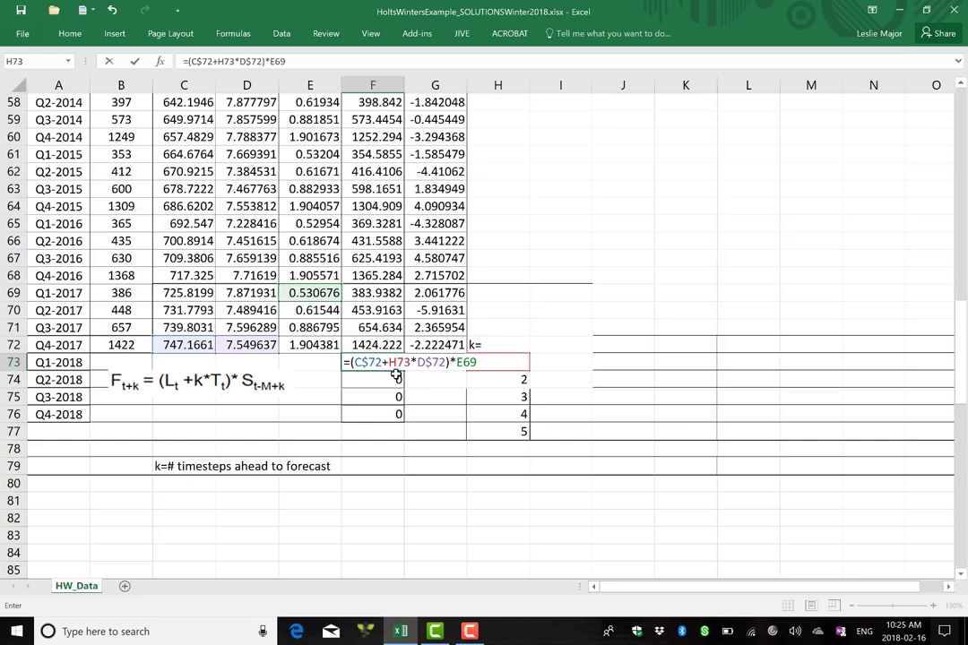
key("Return")
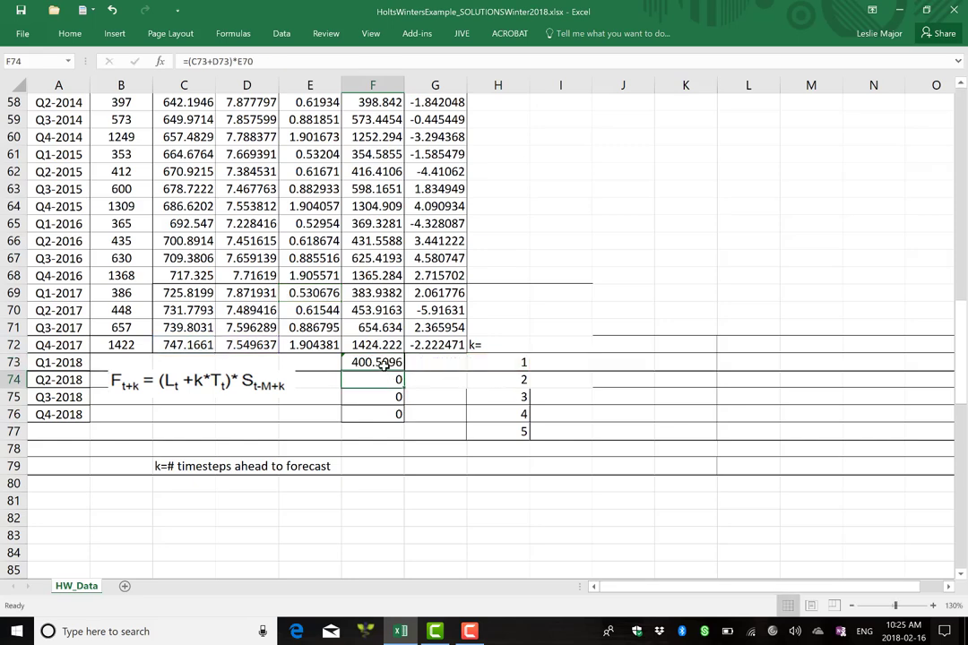
Copy the k-step forecast formula from F73 down to F77
left_click(394, 363)
left_click_drag(403, 371, 441, 470)
left_click(434, 535)
Examine the level, trend, k and seasonal references of the forecast formulas in F73, F74 and F77
left_click(363, 363)
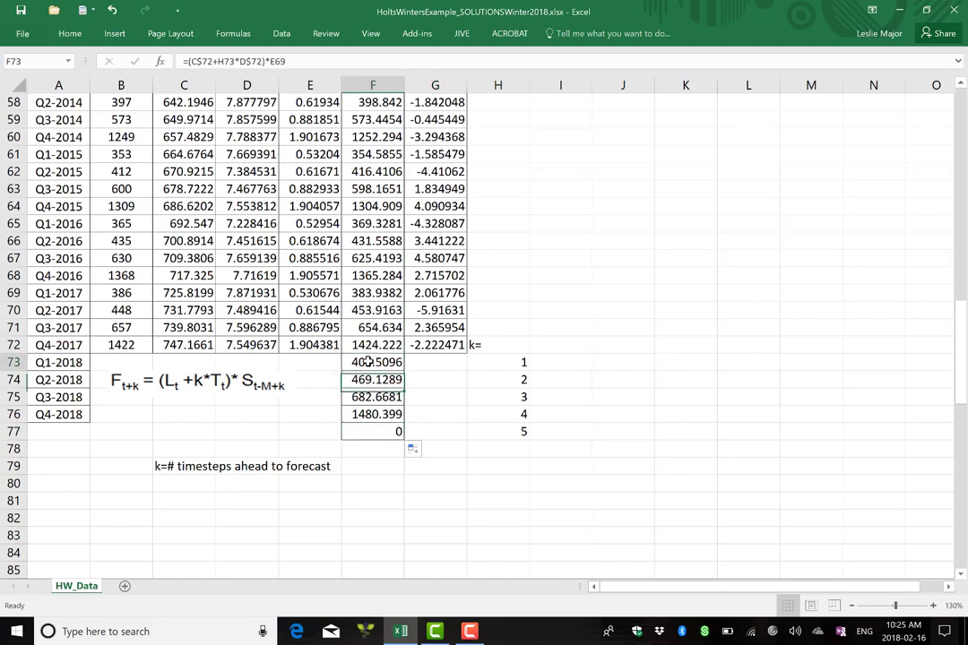
double_click(367, 365)
left_click(371, 380)
double_click(371, 380)
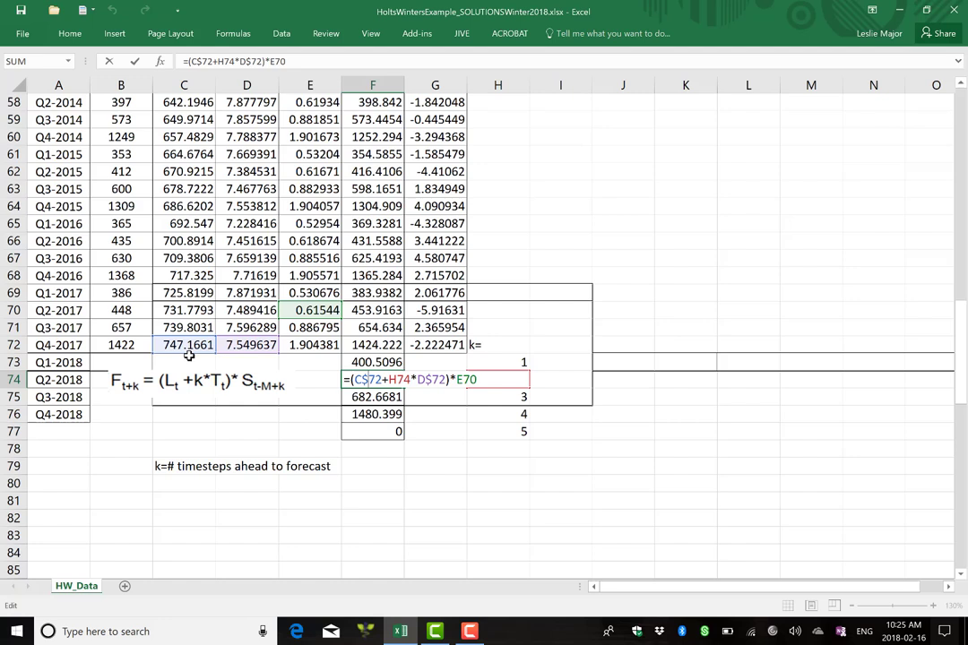
left_click(511, 381)
type("2")
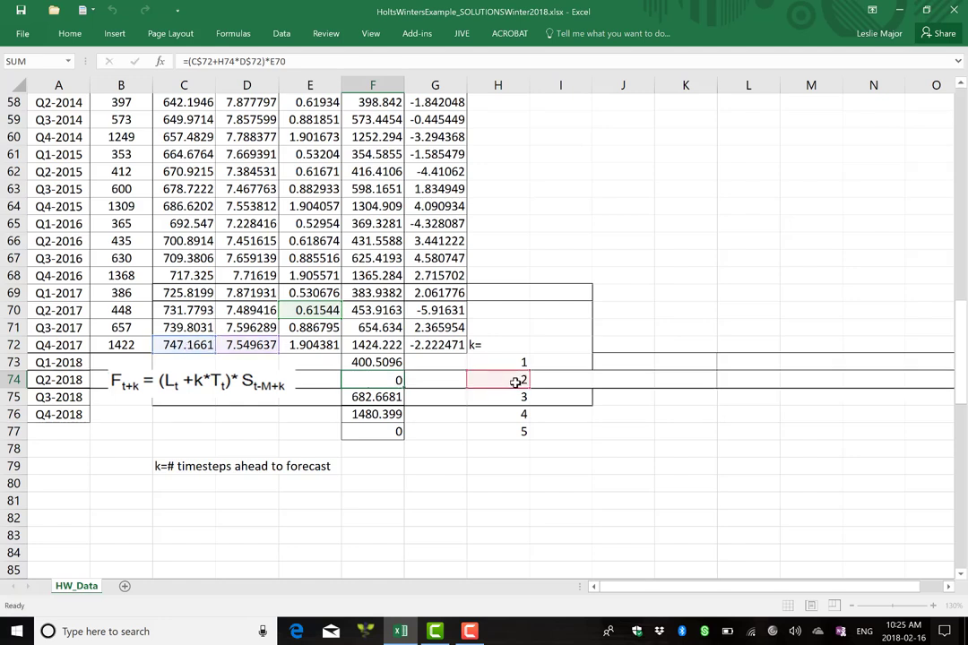
key("ctrl+Return")
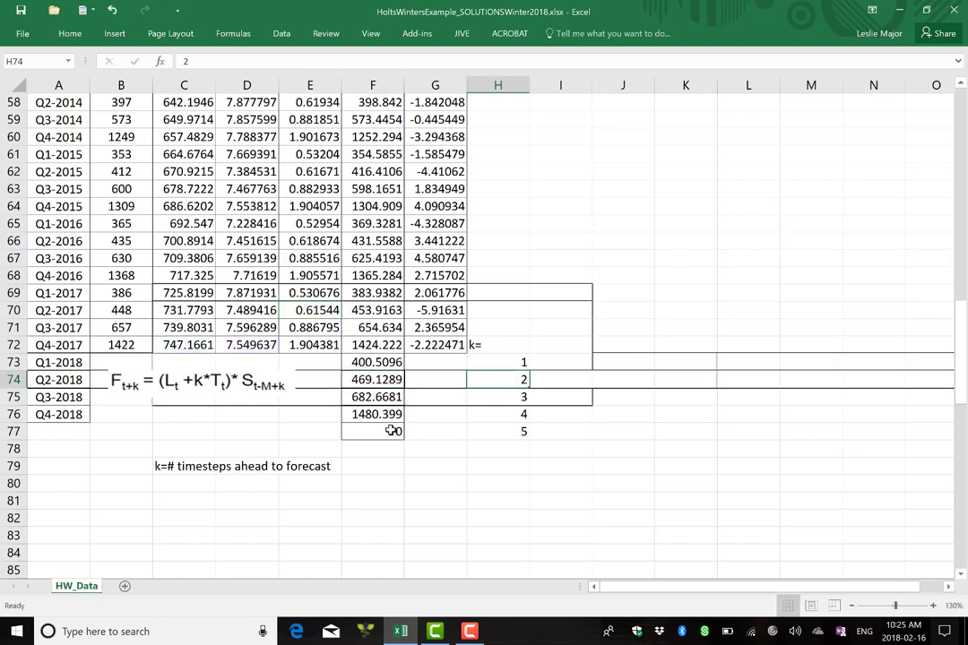
left_click(393, 431)
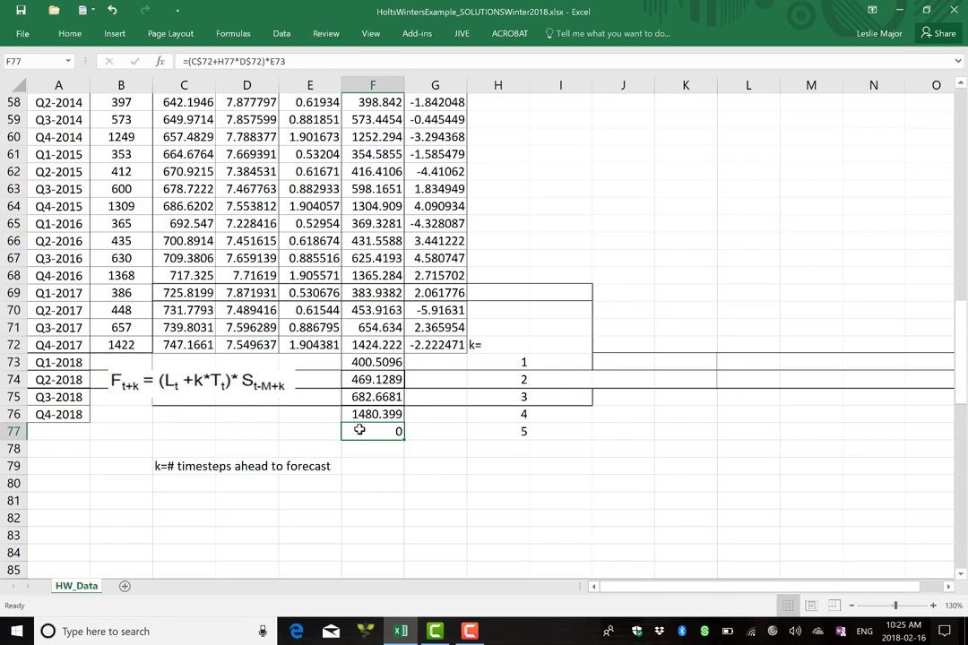
Label A77 as Q1-2019 and change its forecast's seasonal reference to E69, making F77 =(C$72+H77*D$72)*E69
left_click(67, 432)
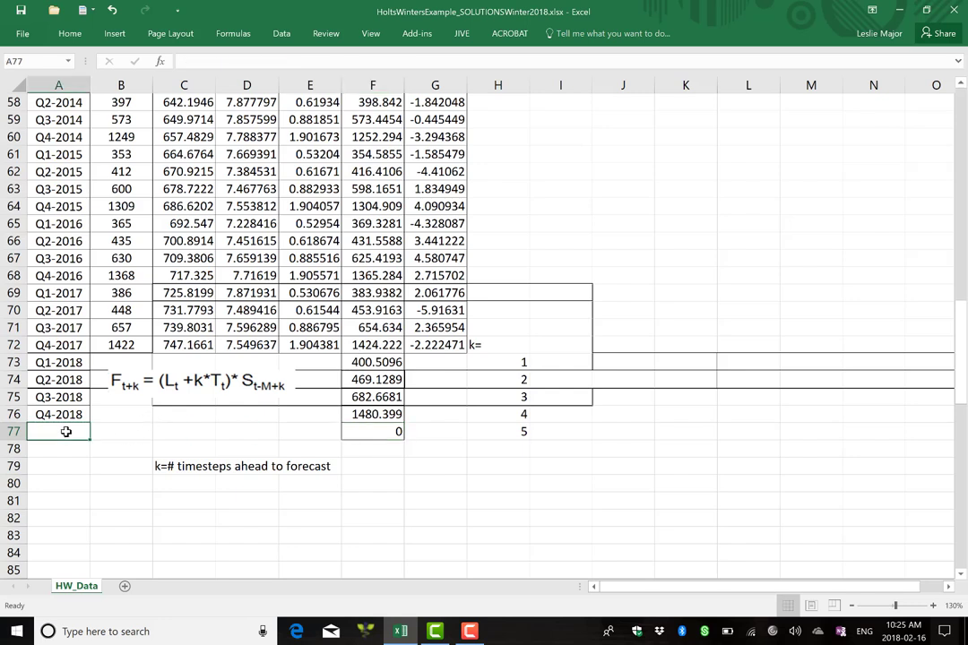
type("Q1-2019")
key("Return")
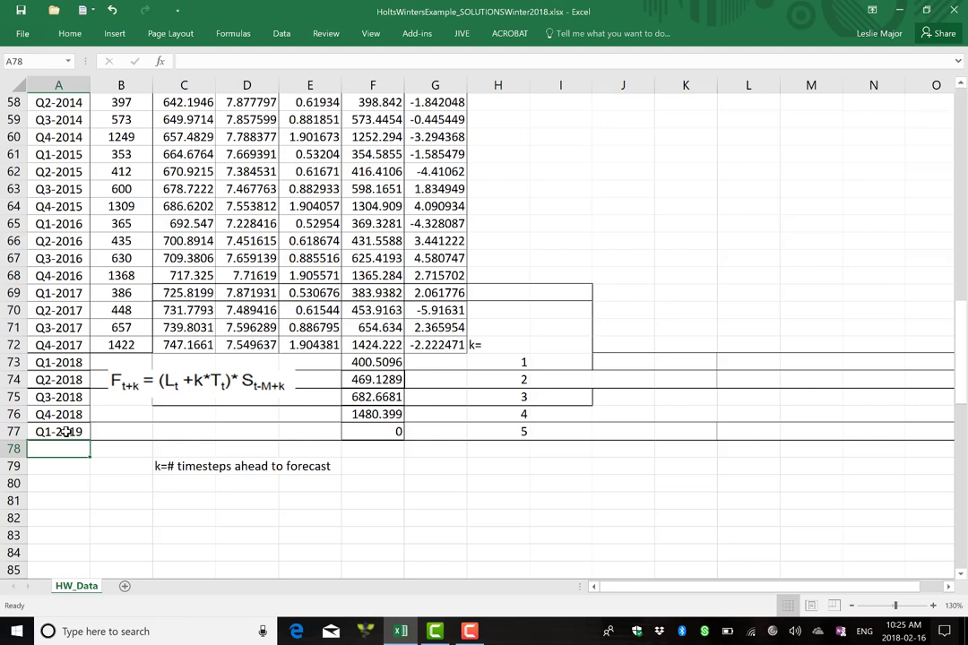
double_click(363, 431)
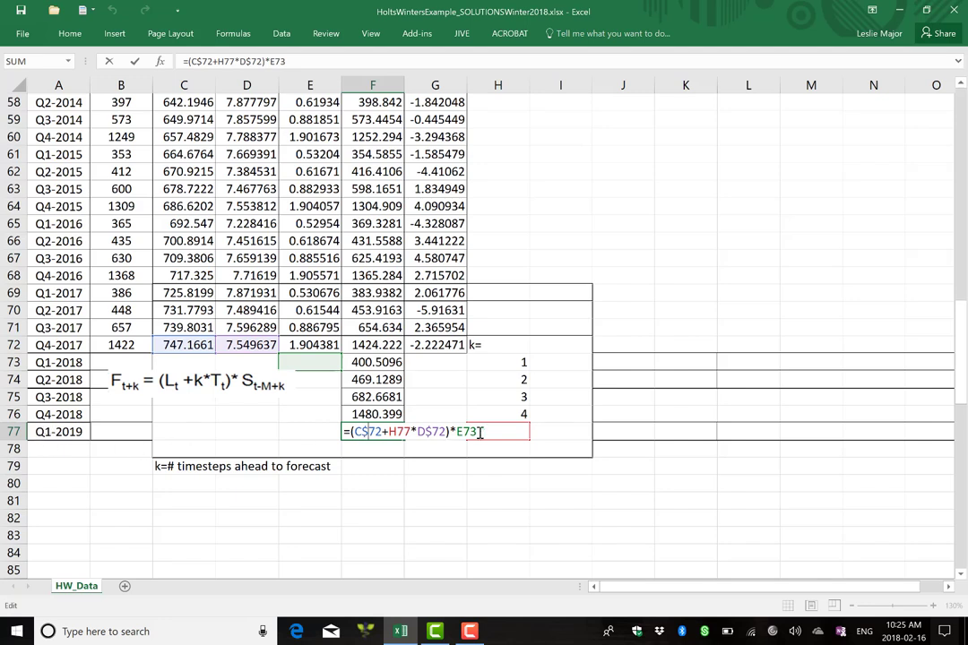
left_click_drag(480, 432, 458, 432)
left_click(313, 292)
key("Return")
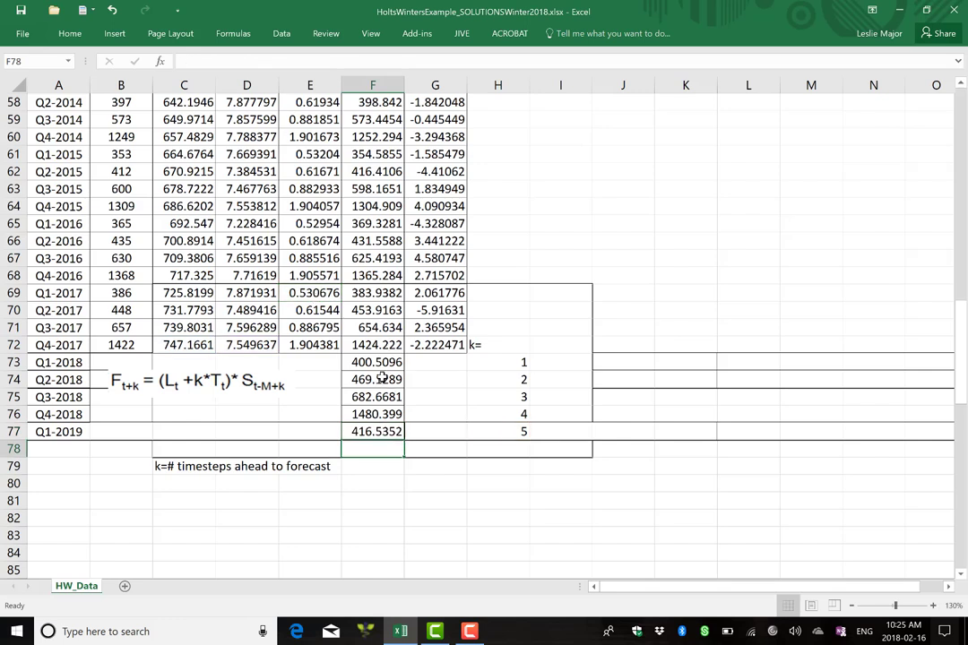
left_click_drag(507, 363, 501, 427)
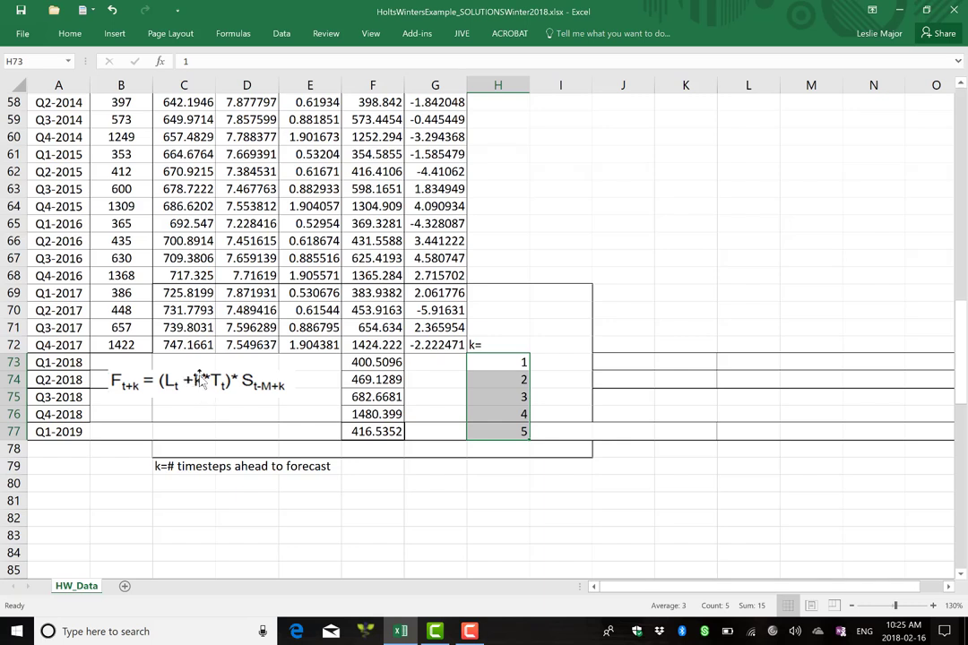
left_click(415, 498)
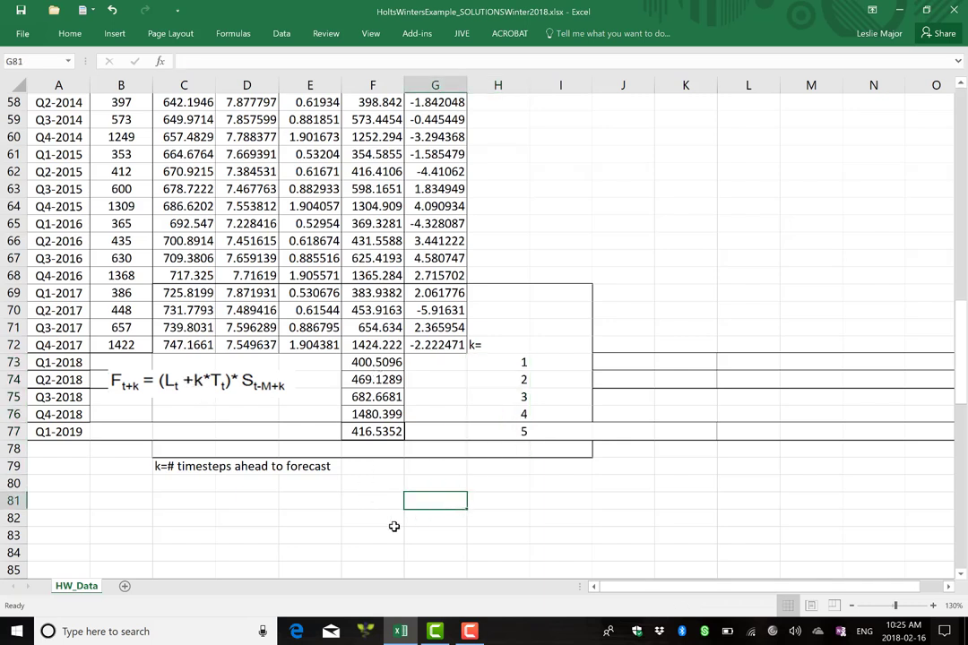
Calculate the RMSE in B6 with the formula =SQRT(SUMSQ(G14:G72)/COUNT(G14:G72))
scroll(618, 533, "up", 19)
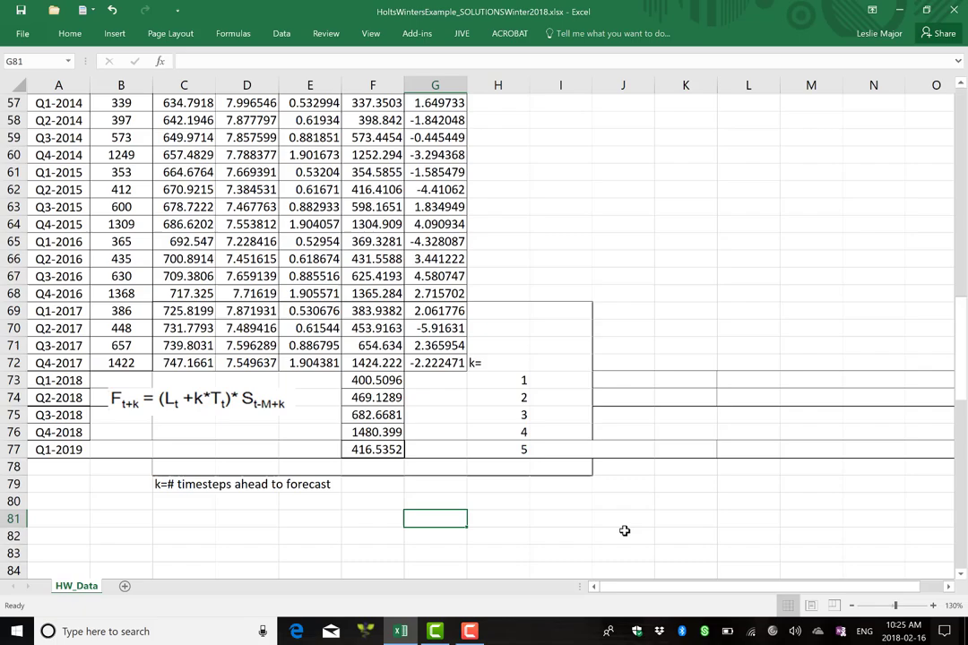
left_click(95, 209)
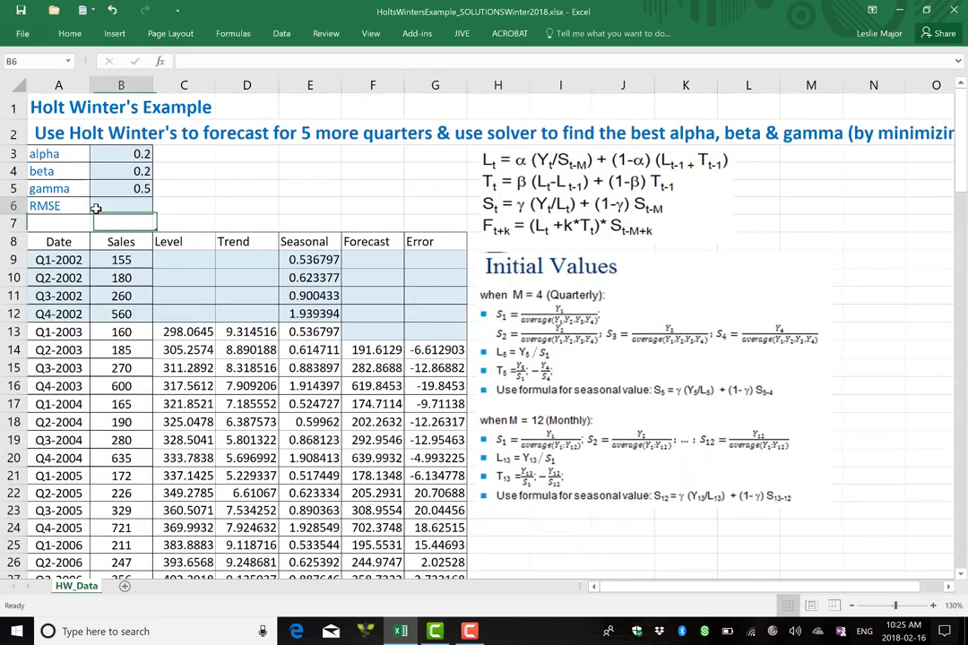
type("=")
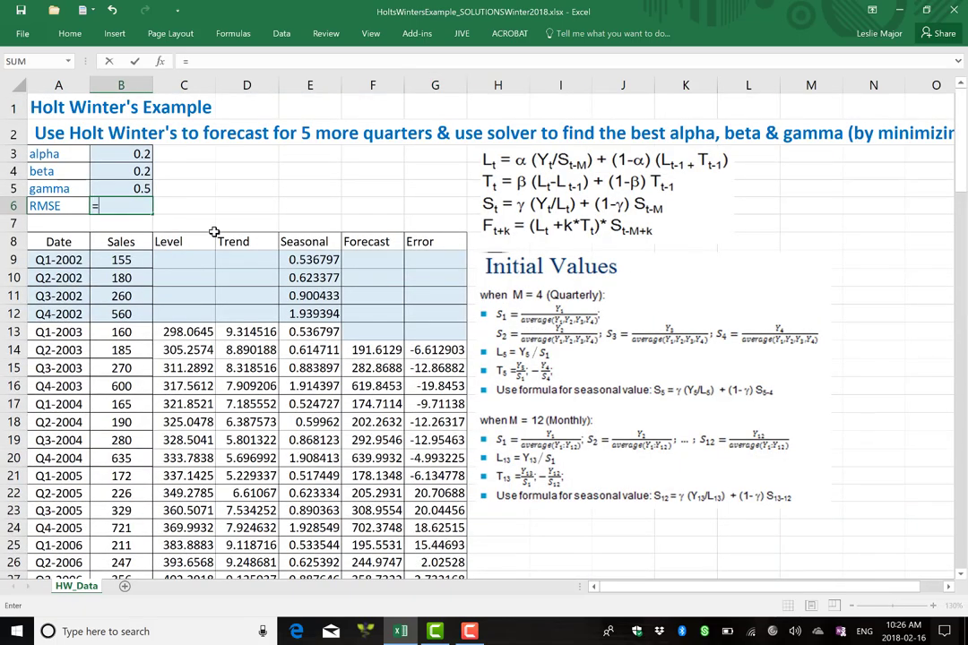
type("sq")
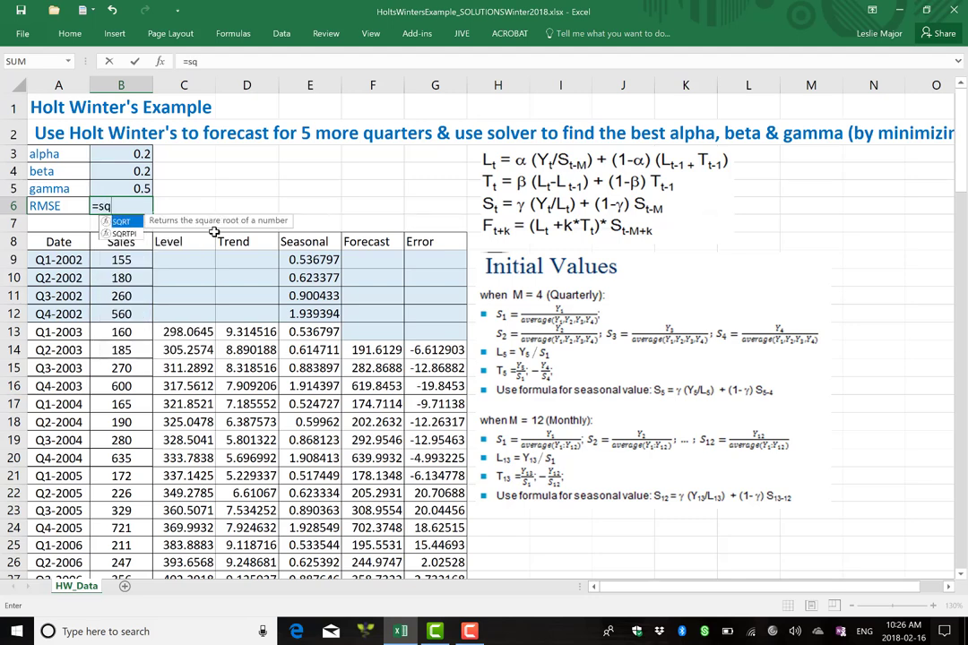
type("rt(sumsq(")
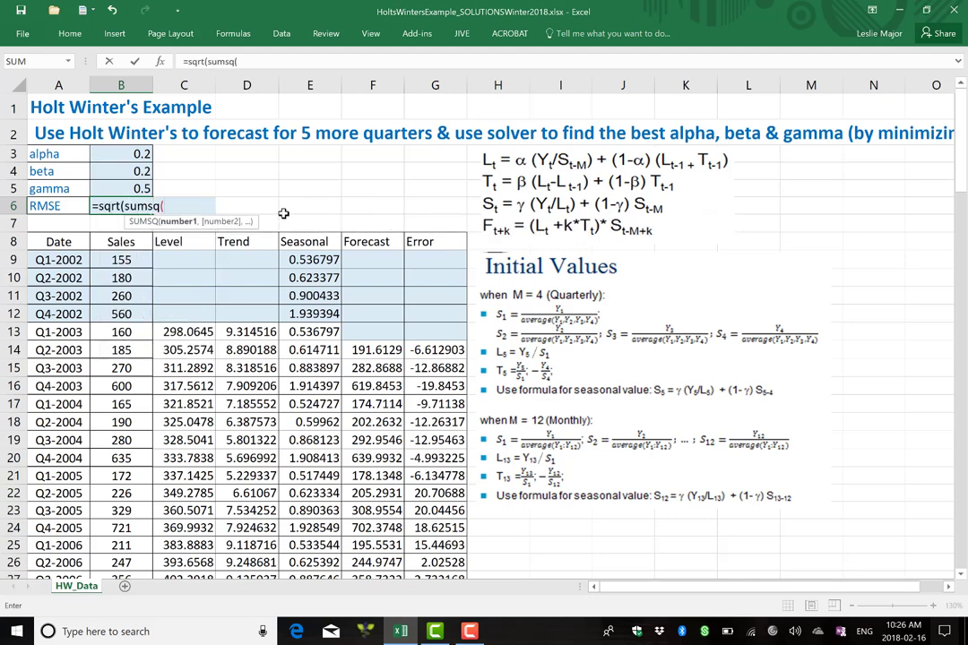
left_click(427, 348)
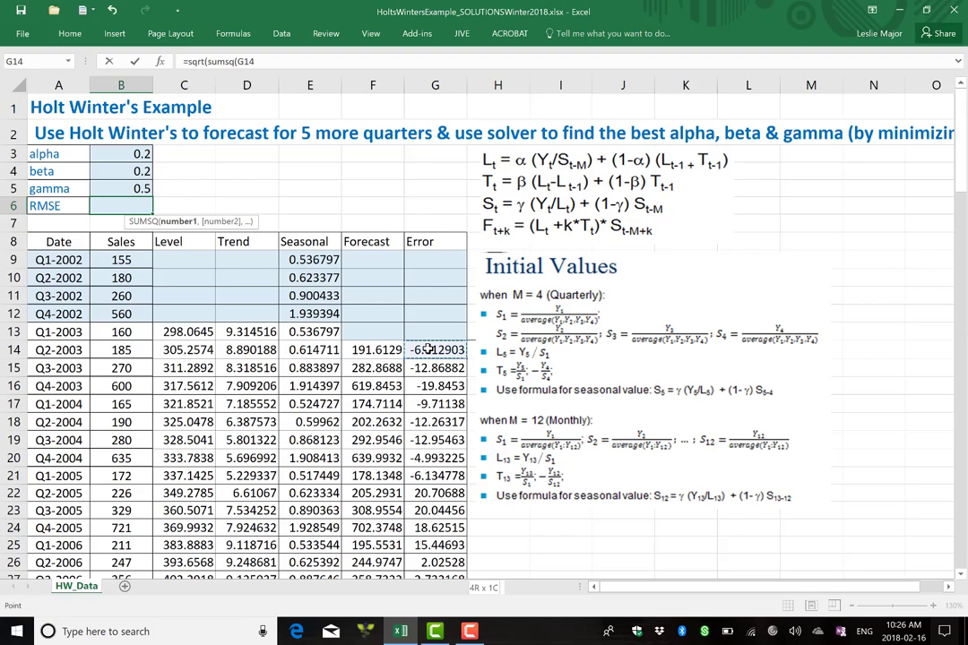
key("ctrl+shift+Down")
type(")")
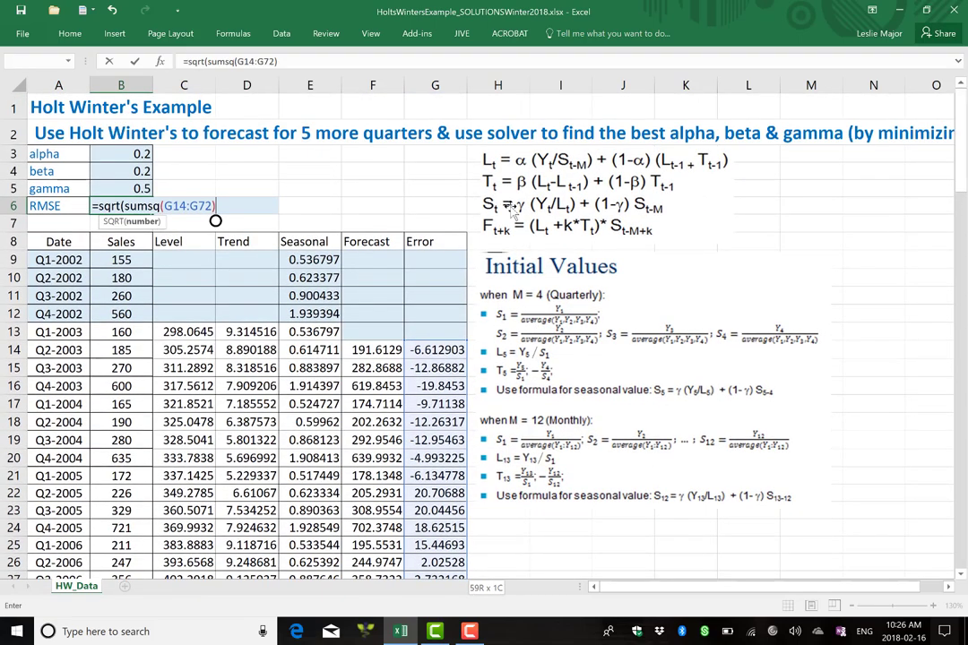
type("/count(G1")
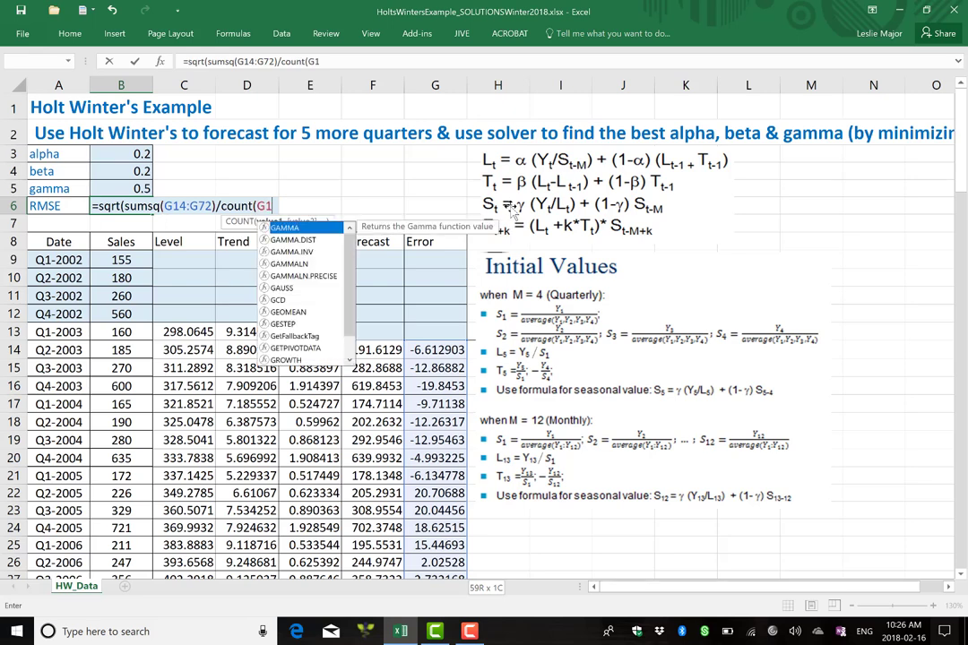
type("4:G72))")
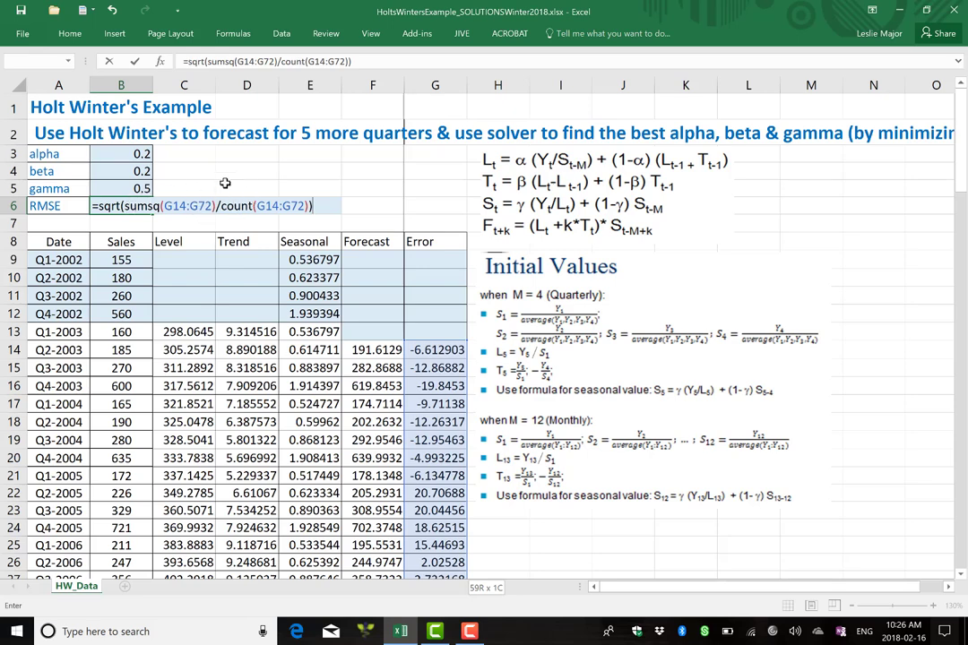
key("Return")
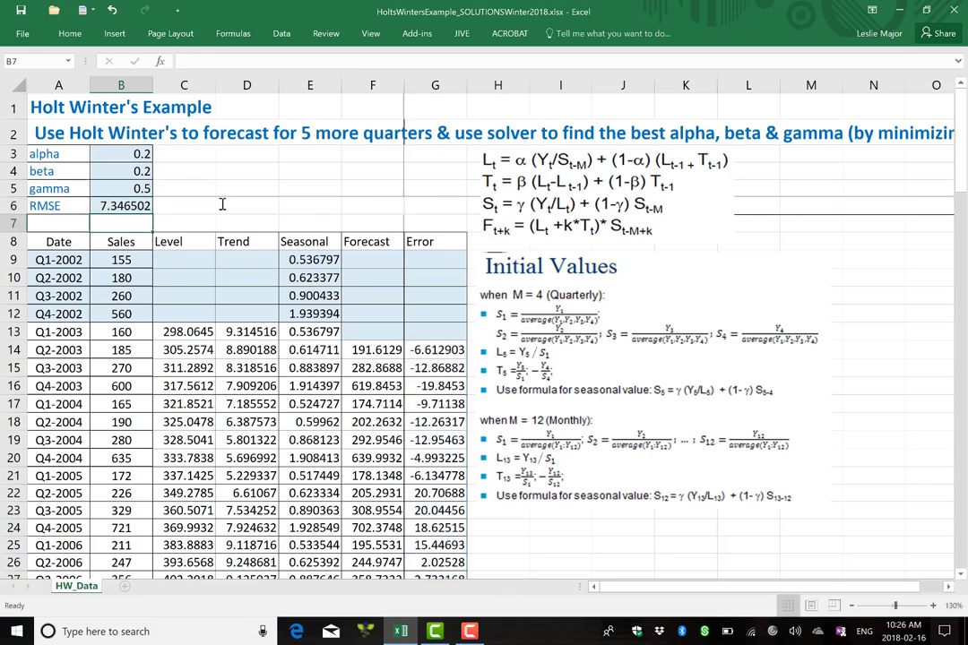
left_click(142, 206)
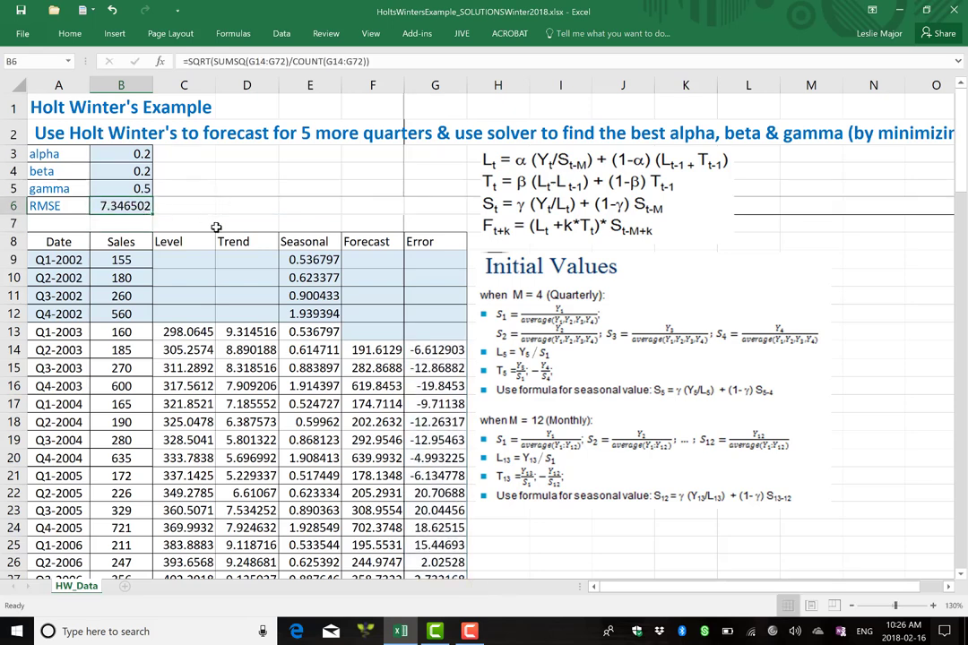
left_click(234, 219)
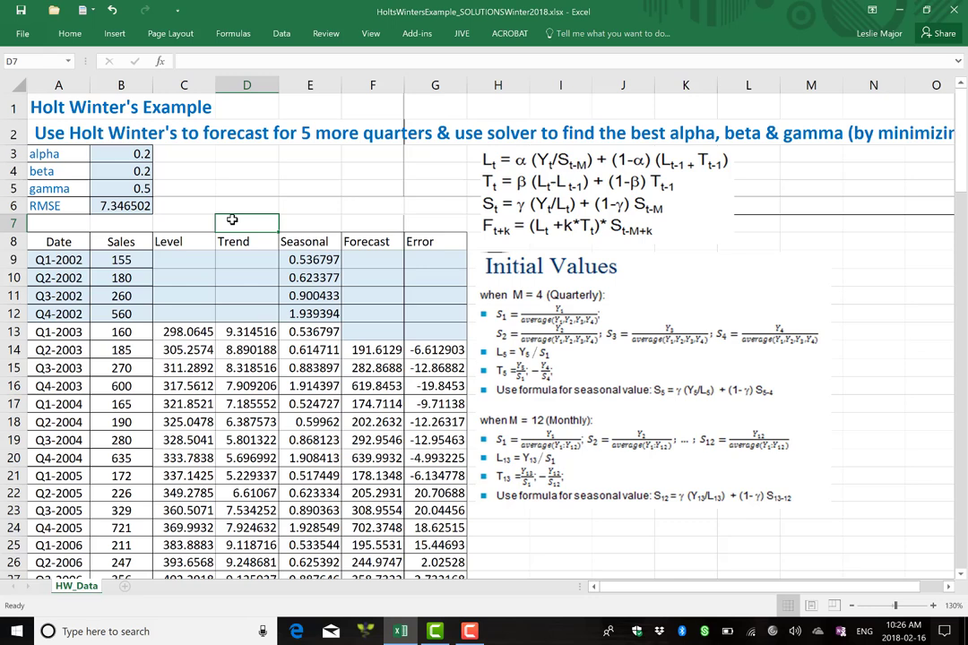
Try a value of 0.1 for each of alpha, beta and gamma in B3:B5 to test the effect on RMSE
left_click_drag(132, 152, 132, 188)
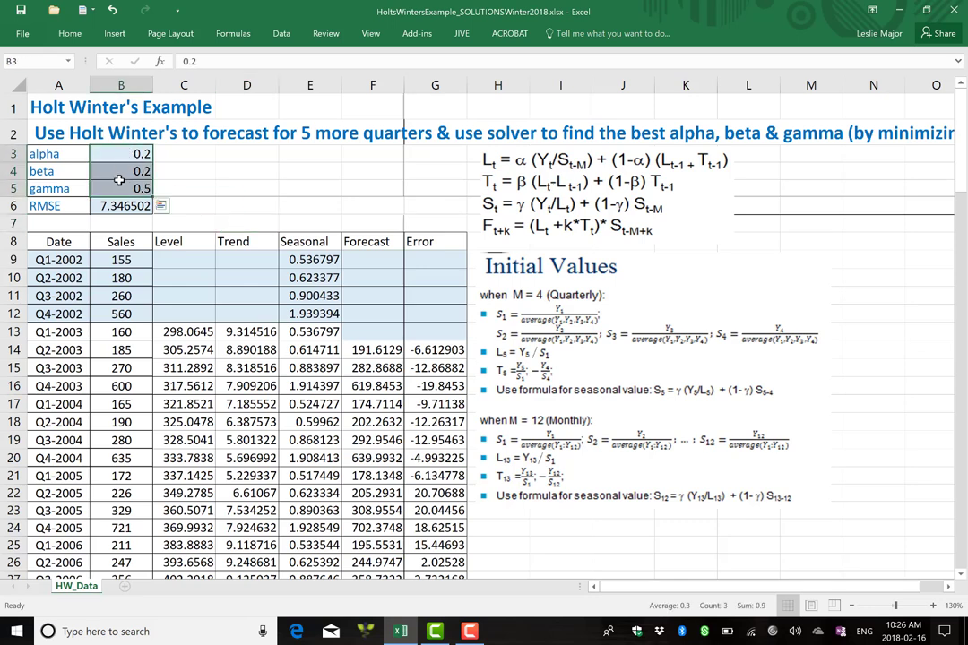
mouse_move(134, 153)
left_mouse_down()
mouse_move(260, 156)
mouse_move(134, 153)
left_mouse_up()
type(".1")
key("Return")
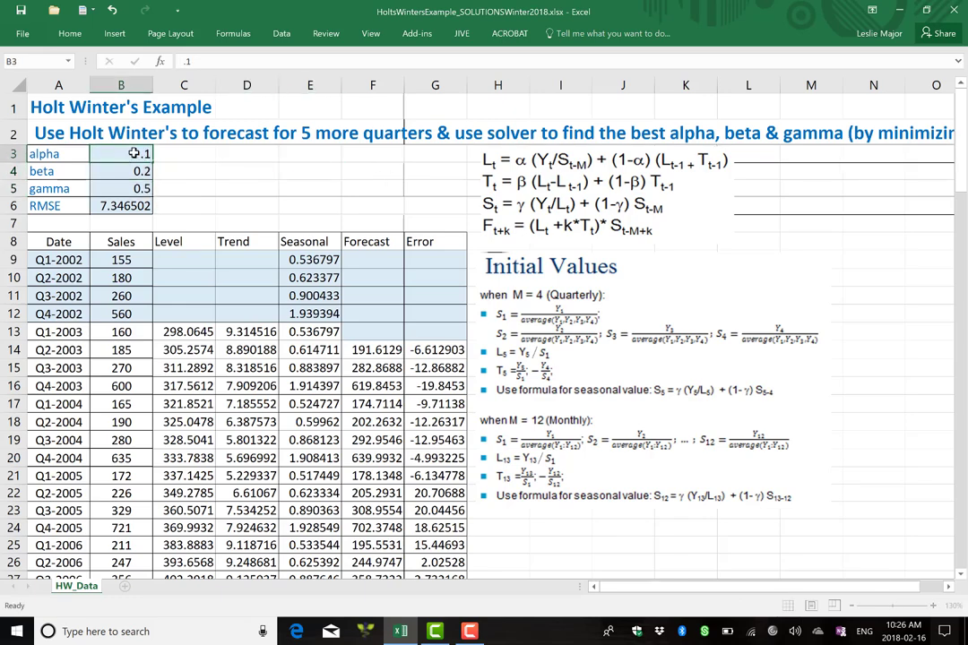
type(".1")
key("Return")
type(".1")
key("ctrl+Return")
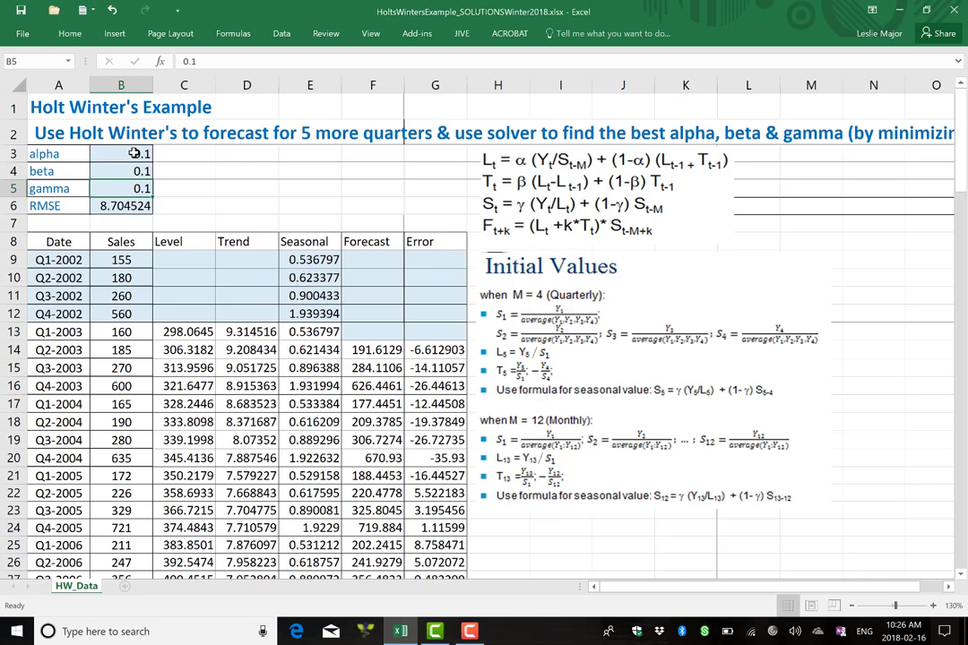
Undo the trial changes to alpha, beta and gamma
key("ctrl+z")
key("ctrl+z")
key("ctrl+z")
key("ctrl+z")
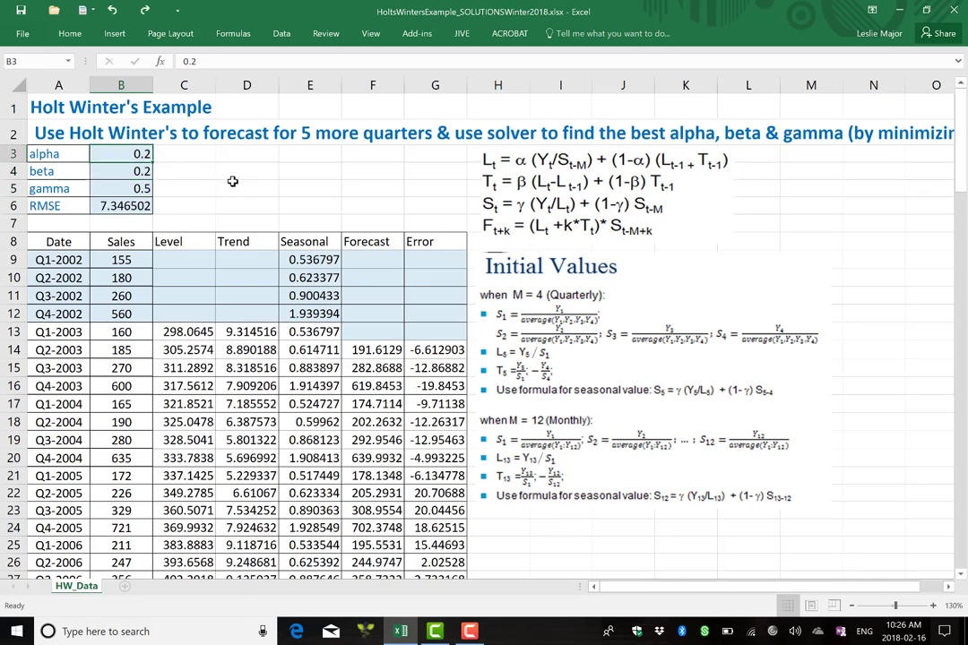
Set up Solver to minimise the RMSE in B6 by changing the alpha, beta and gamma cells B3:B5
left_click(281, 34)
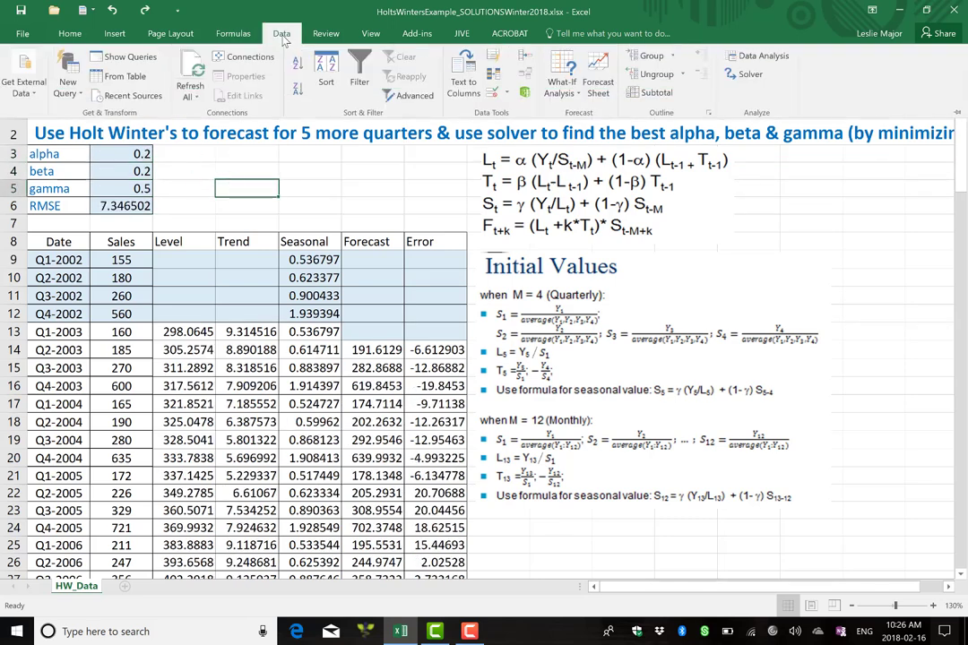
left_click(746, 73)
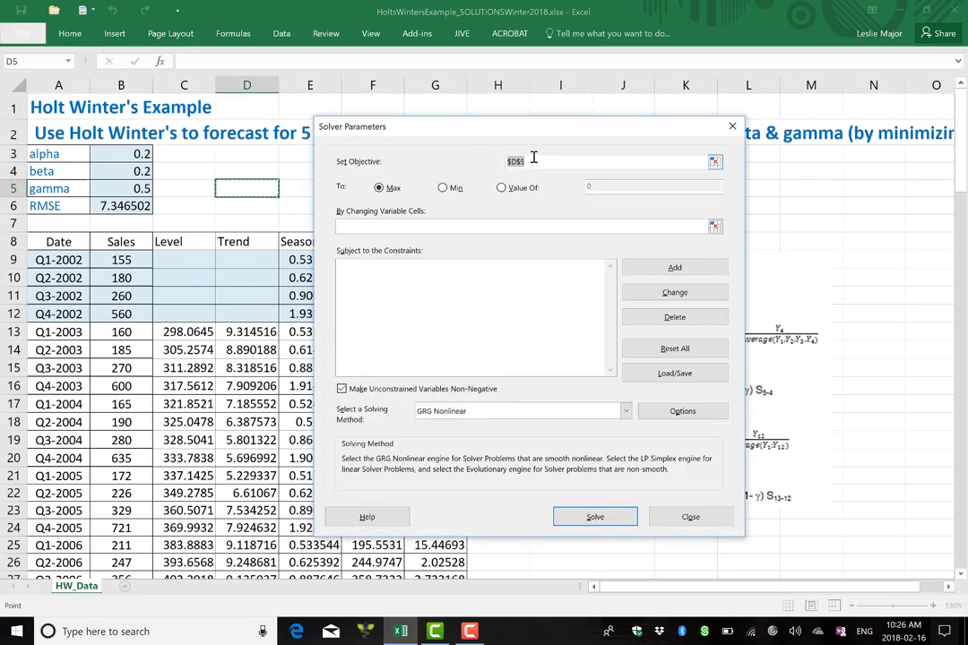
double_click(535, 161)
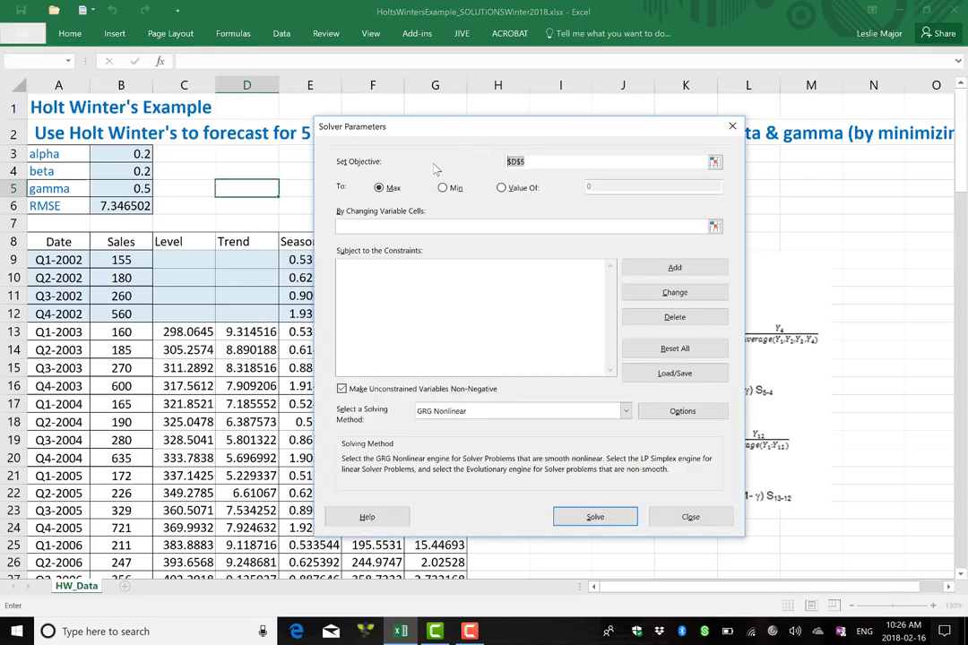
left_click(131, 205)
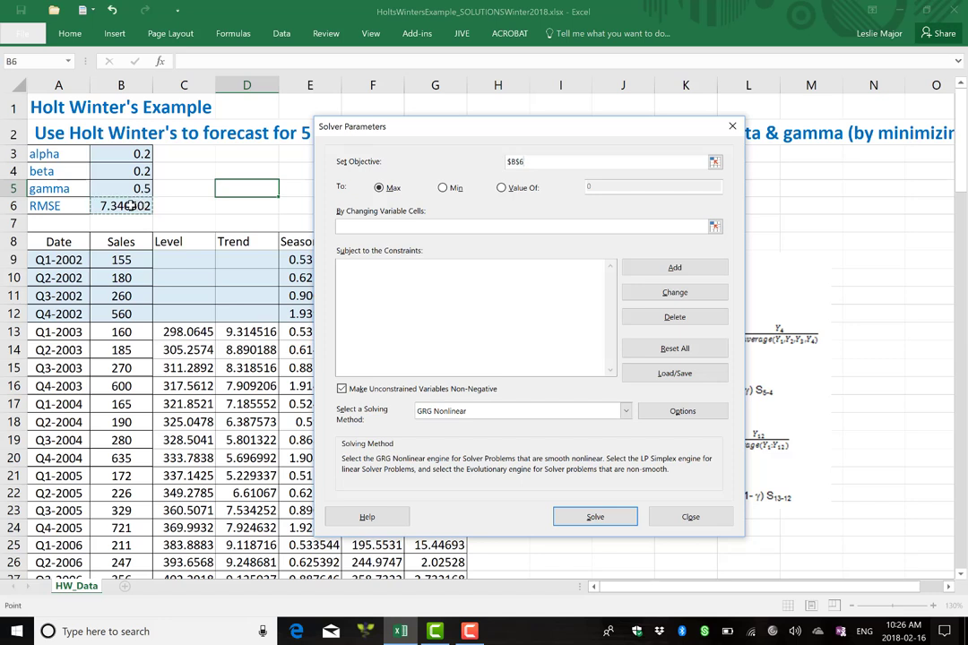
left_click(449, 188)
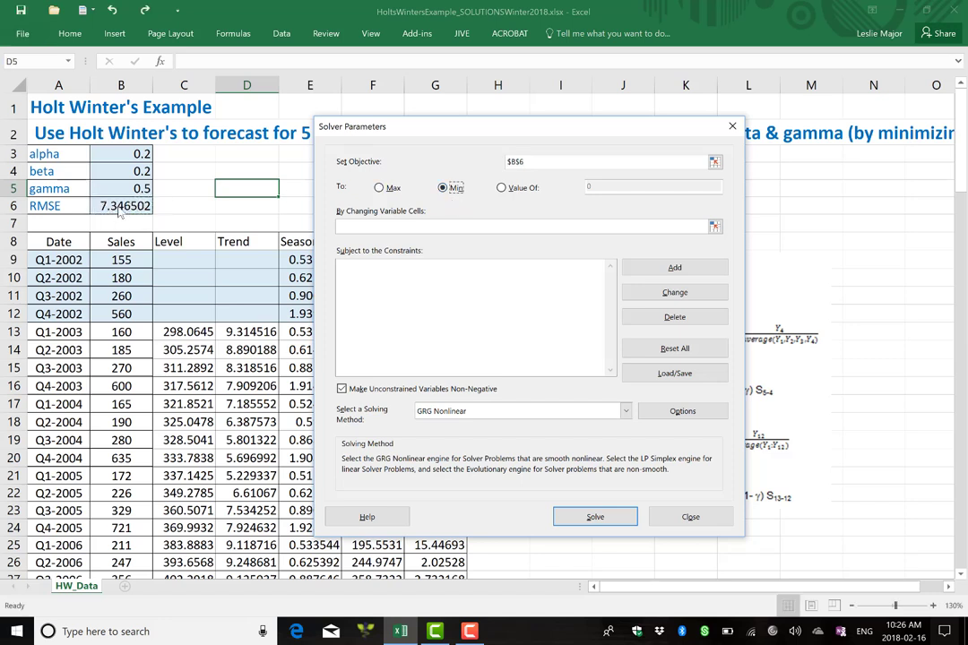
left_click(414, 227)
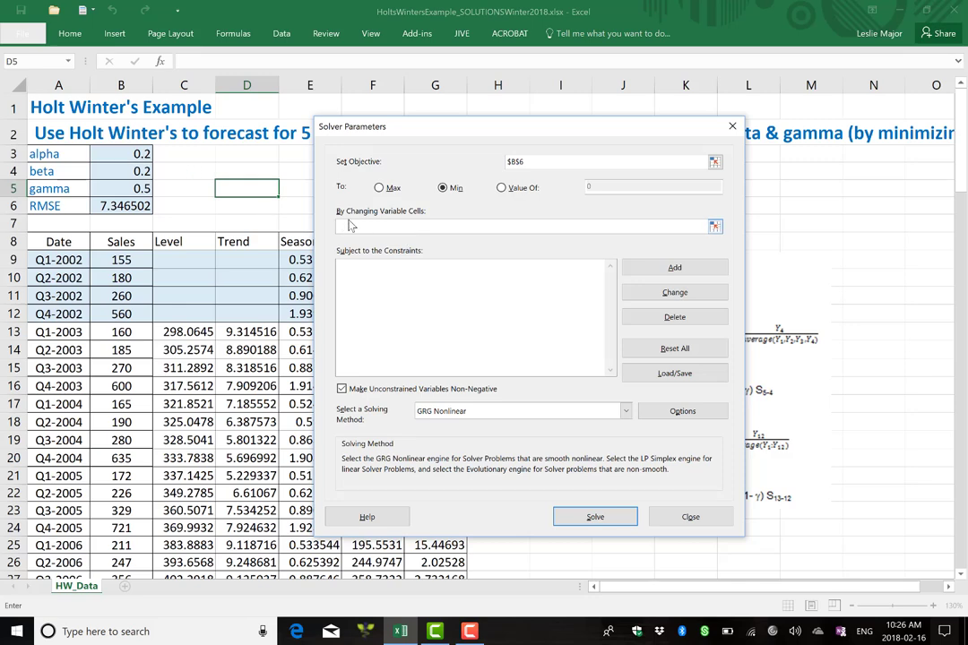
left_click_drag(152, 158, 131, 188)
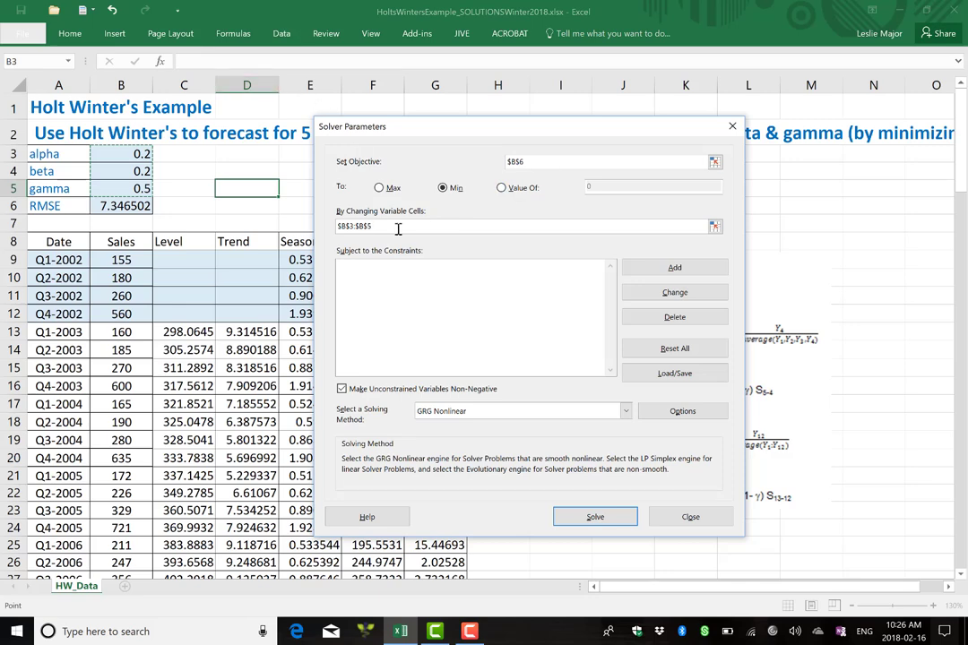
Add a Solver constraint that keeps B3:B5 less than or equal to 1
left_click(675, 267)
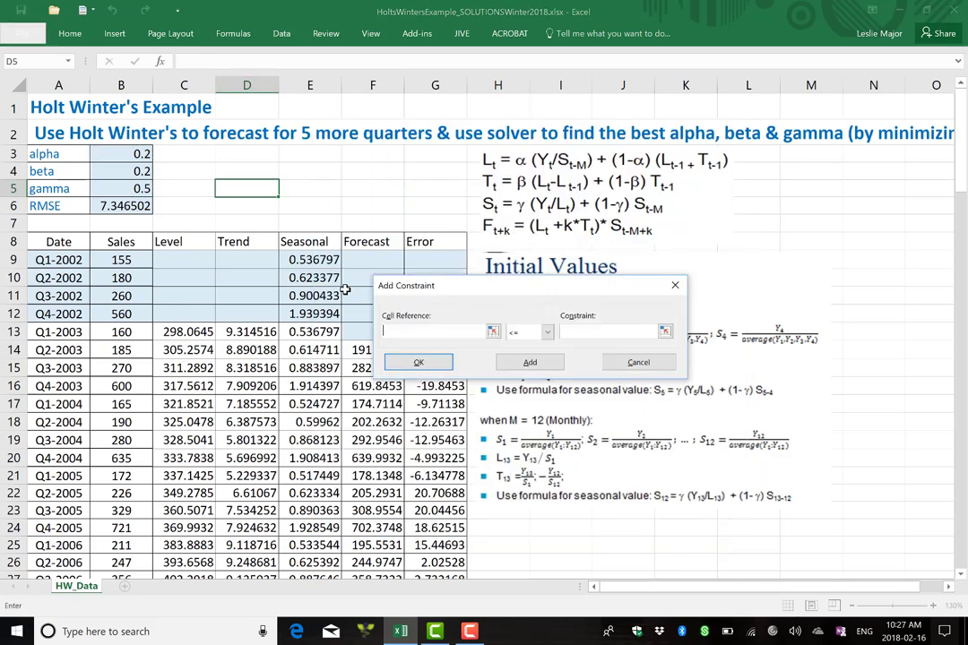
left_click_drag(106, 154, 120, 188)
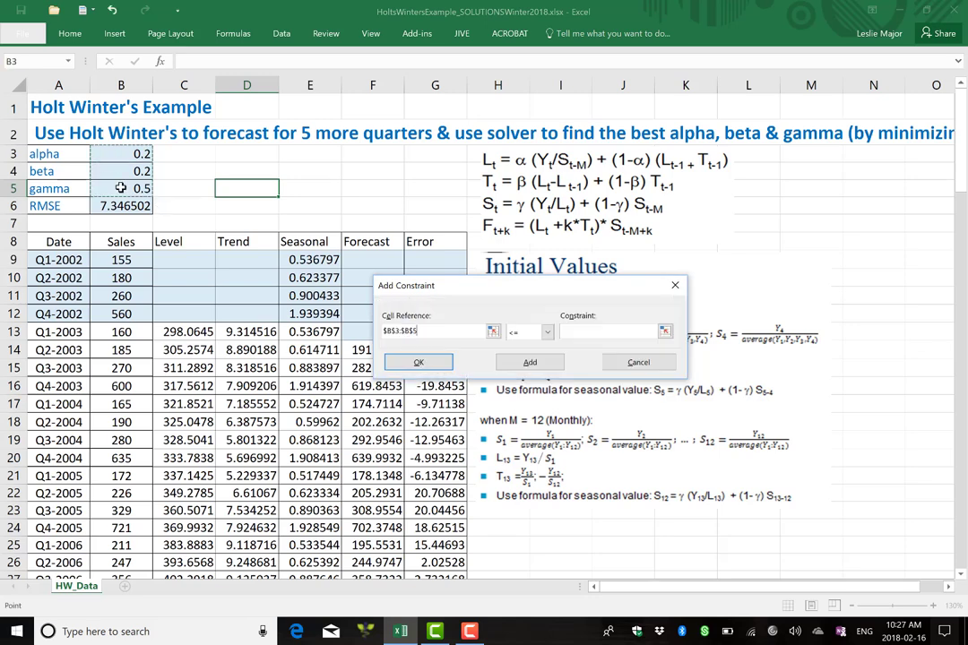
left_click(609, 333)
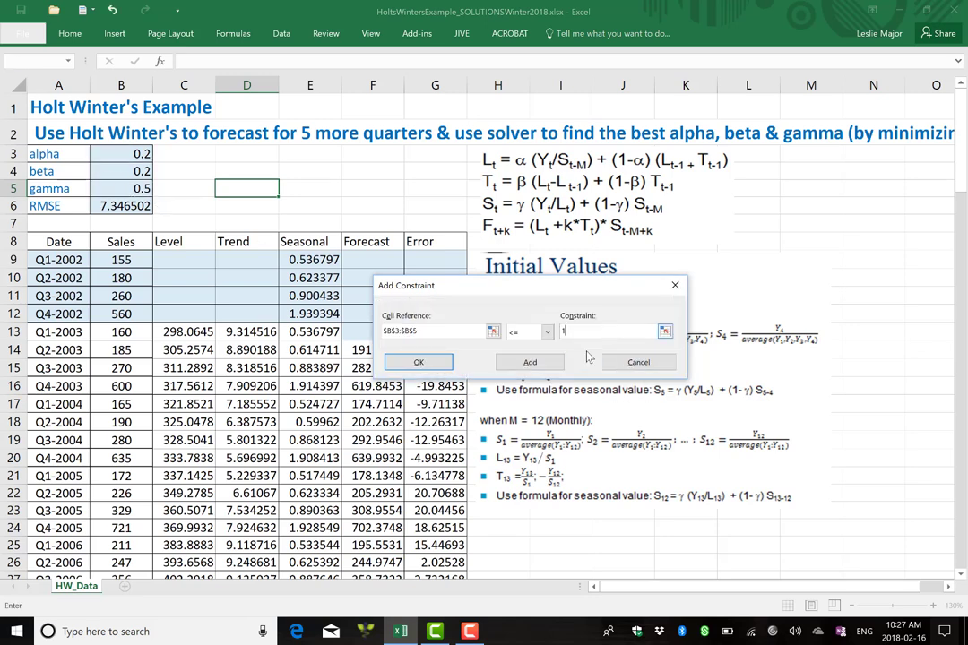
left_click(530, 362)
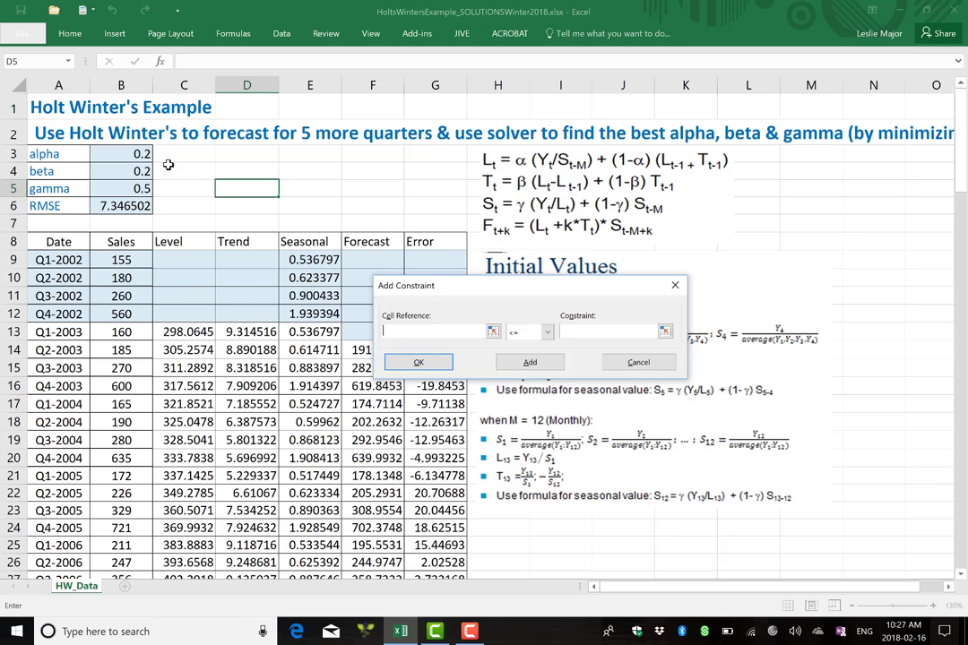
Add a Solver constraint that keeps B3:B5 greater than or equal to 0 and finish the constraint list
left_click(118, 159)
left_click_drag(118, 159, 114, 187)
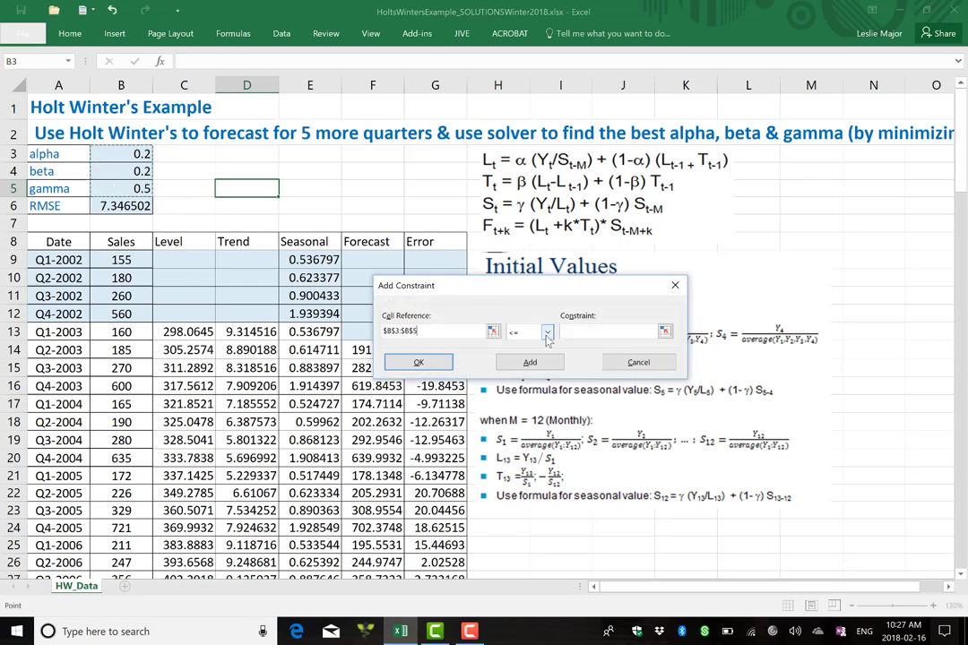
left_click(533, 333)
left_click(529, 367)
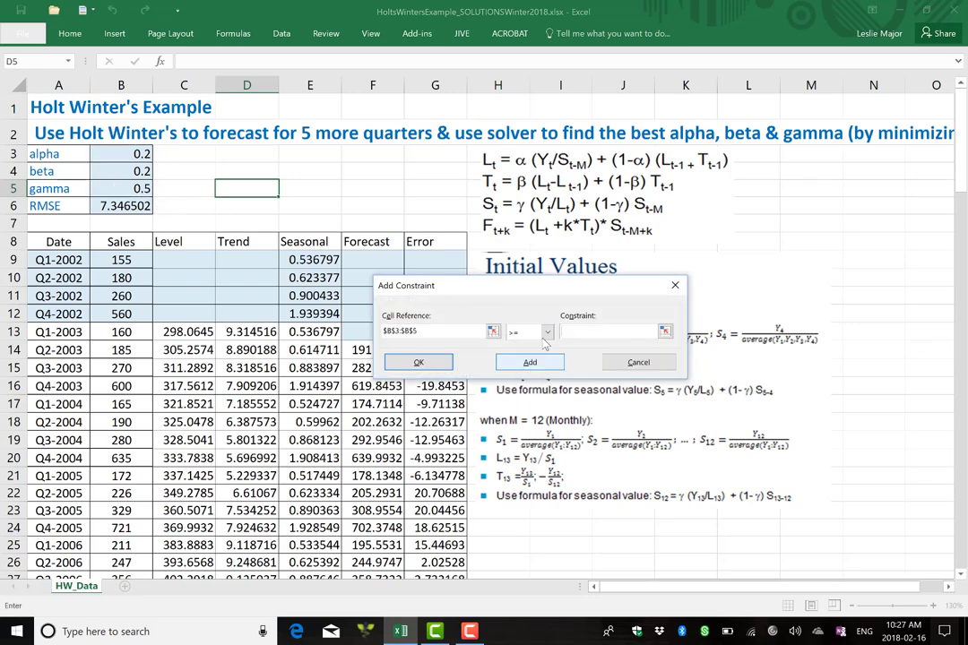
left_click(578, 333)
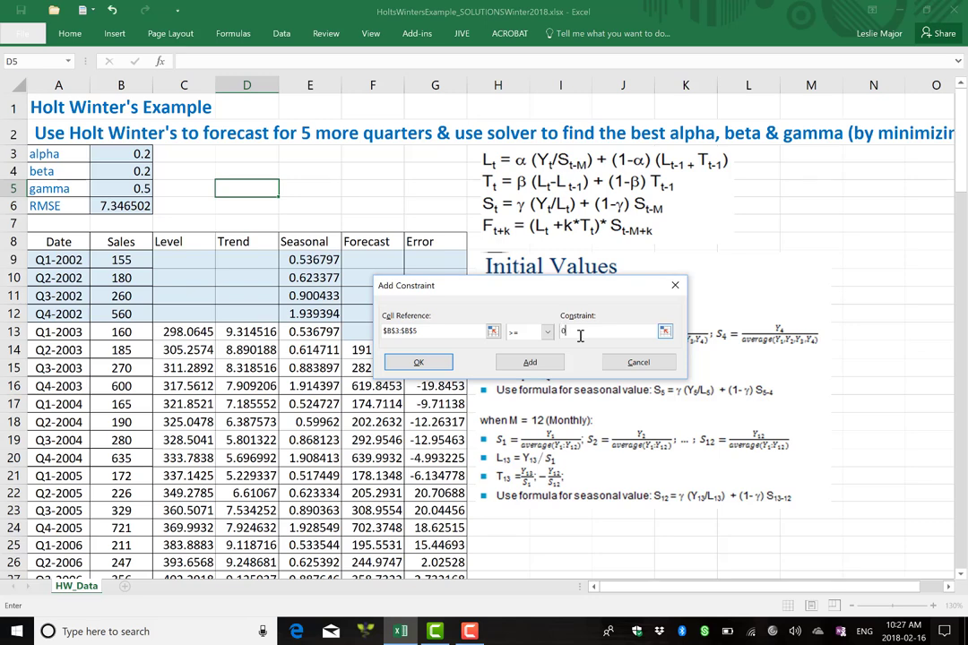
type("0")
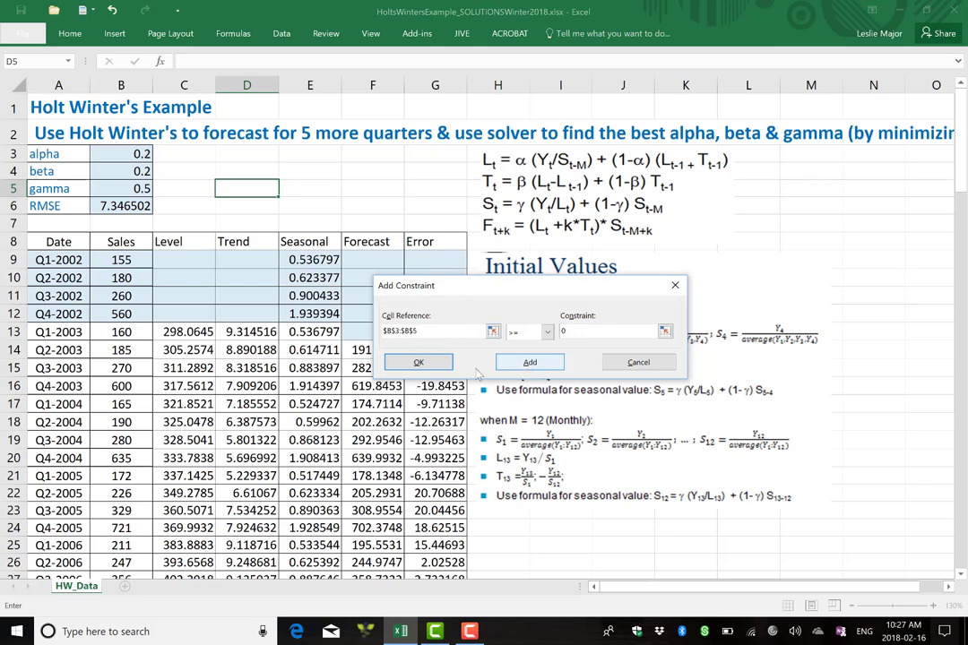
left_click(447, 368)
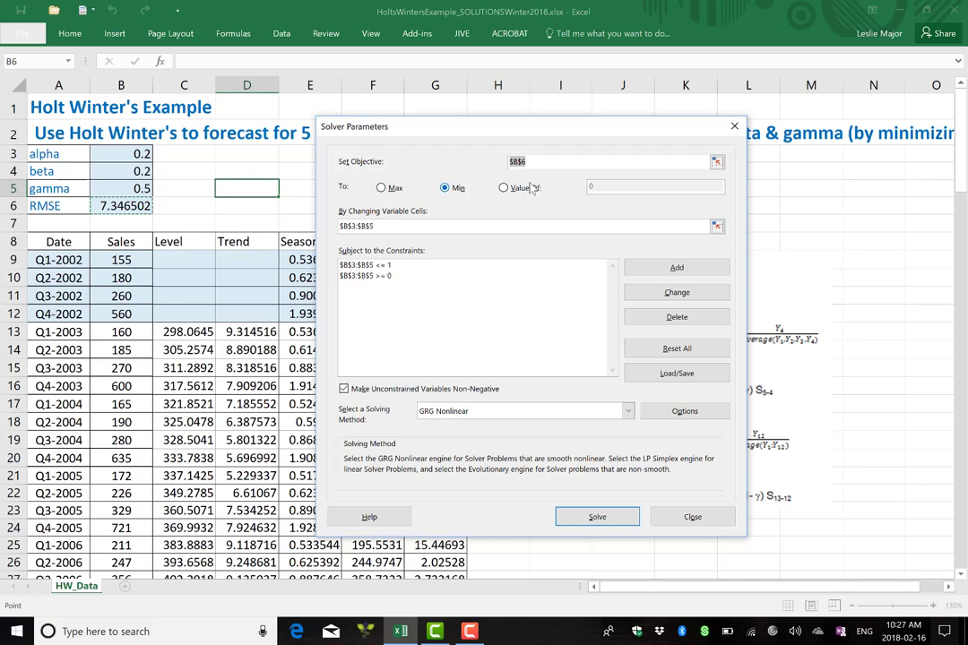
Solve with the GRG Nonlinear method, keep the Solver solution and select the optimised smoothing constants in B3:B5
left_click(595, 515)
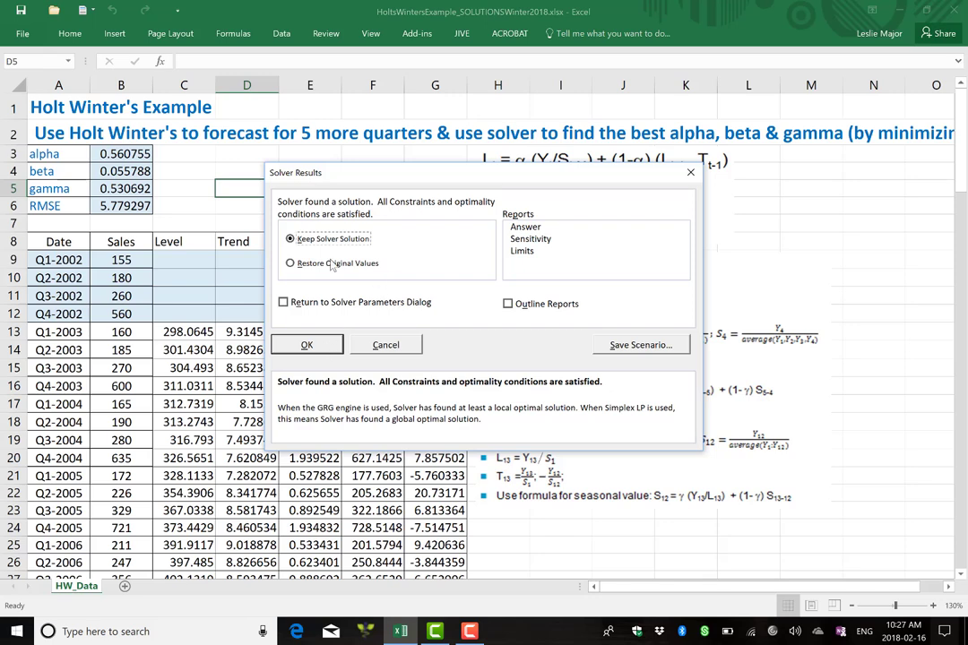
left_click(307, 346)
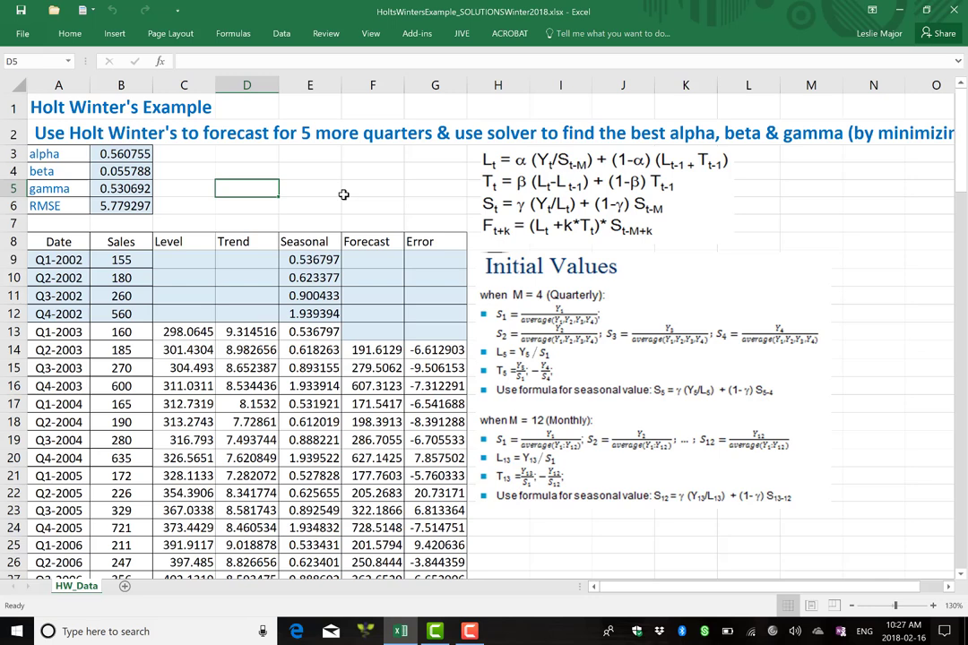
left_click_drag(123, 153, 126, 183)
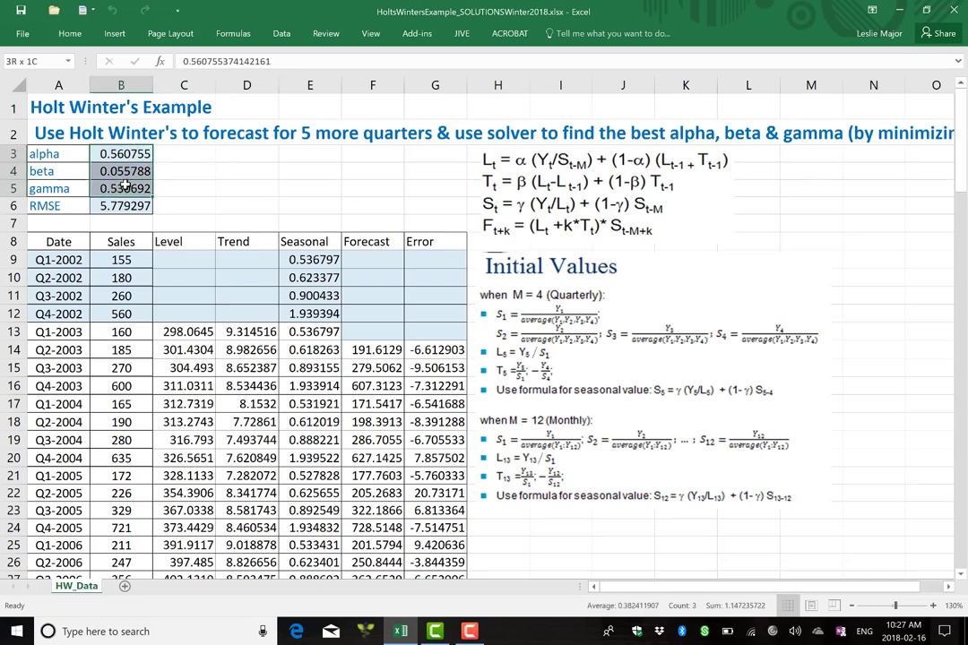
Review the RMSE in B6, the last actual sales figure in B72 and the five quarterly forecasts in F73:F77
left_click(135, 205)
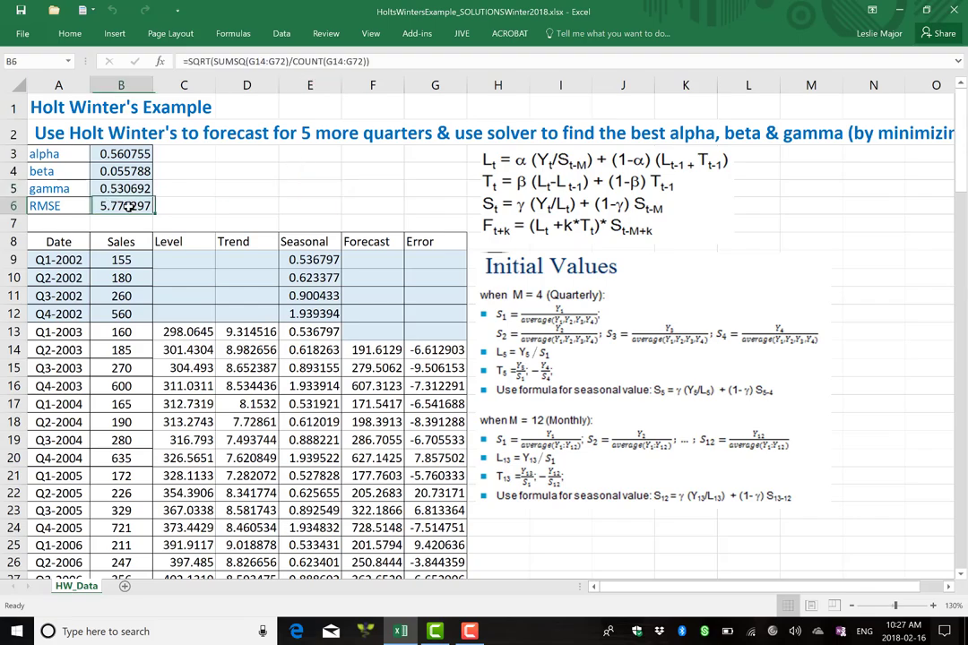
scroll(284, 185, "down", 10)
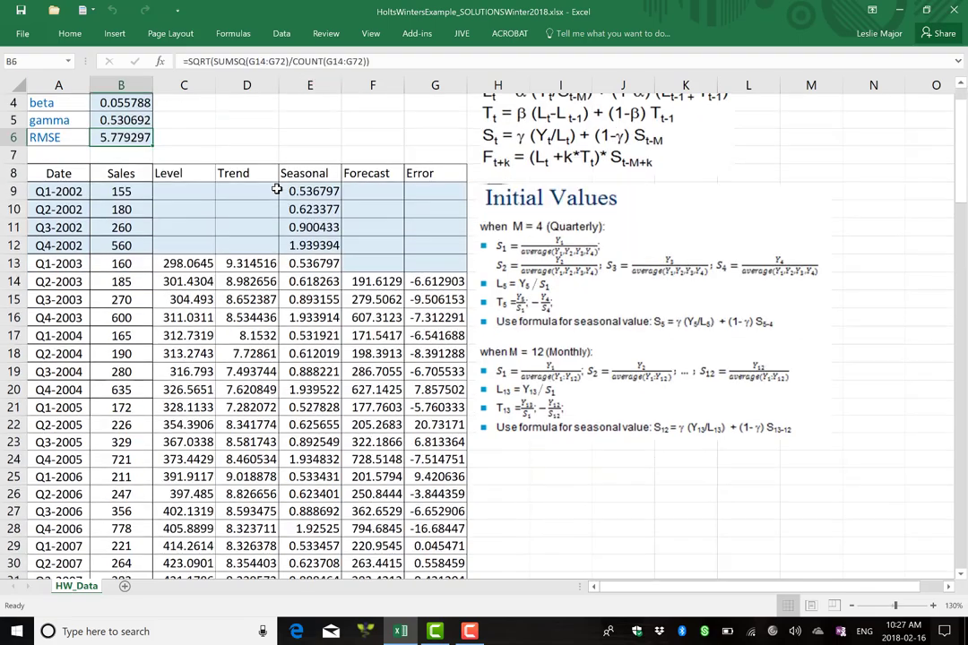
scroll(143, 240, "down", 10)
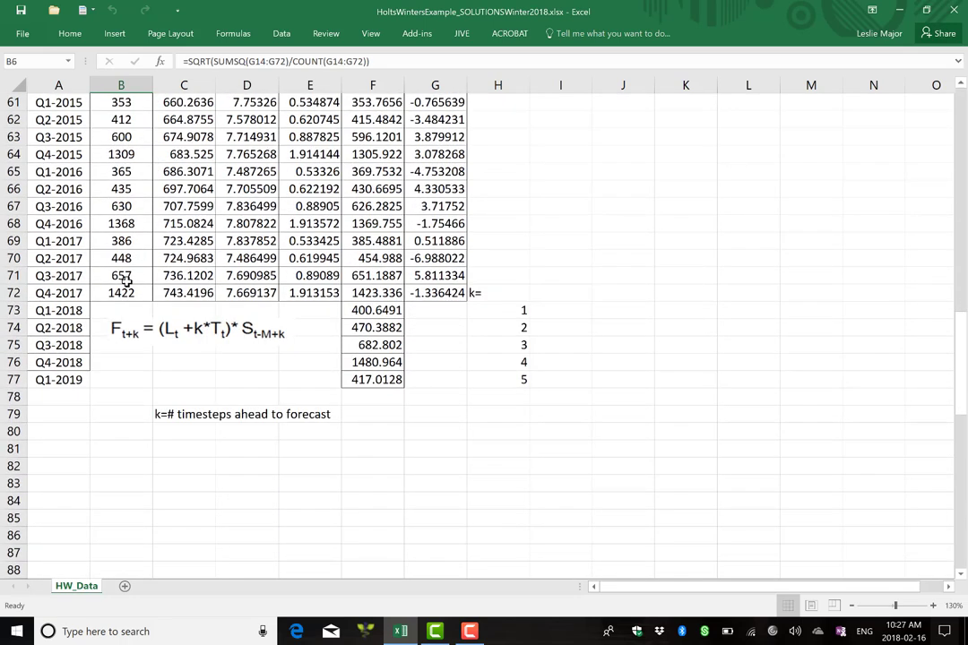
left_click(125, 293)
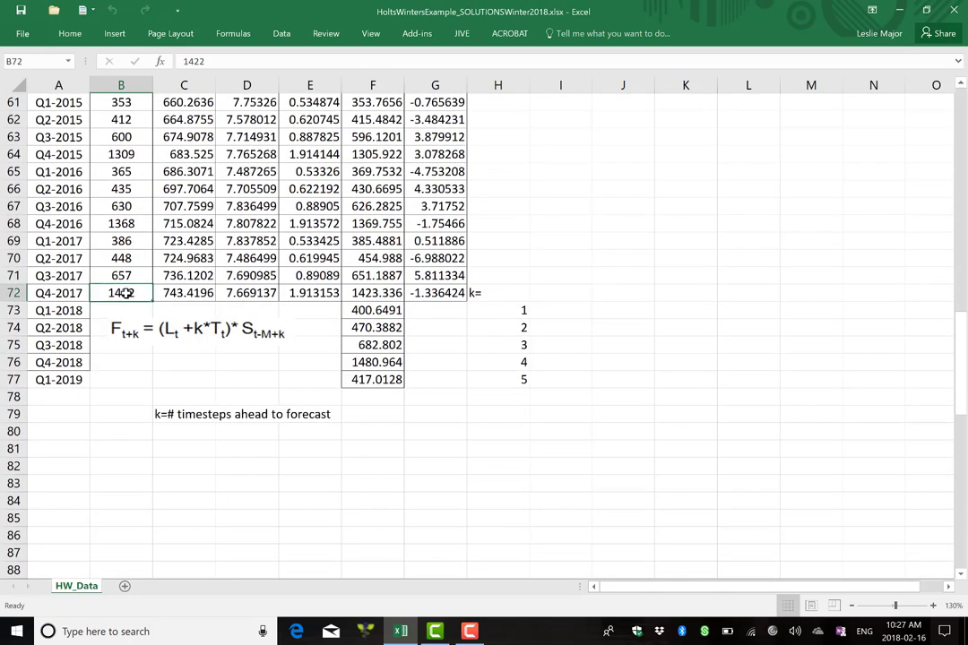
left_click(379, 415)
left_click_drag(382, 378, 356, 311)
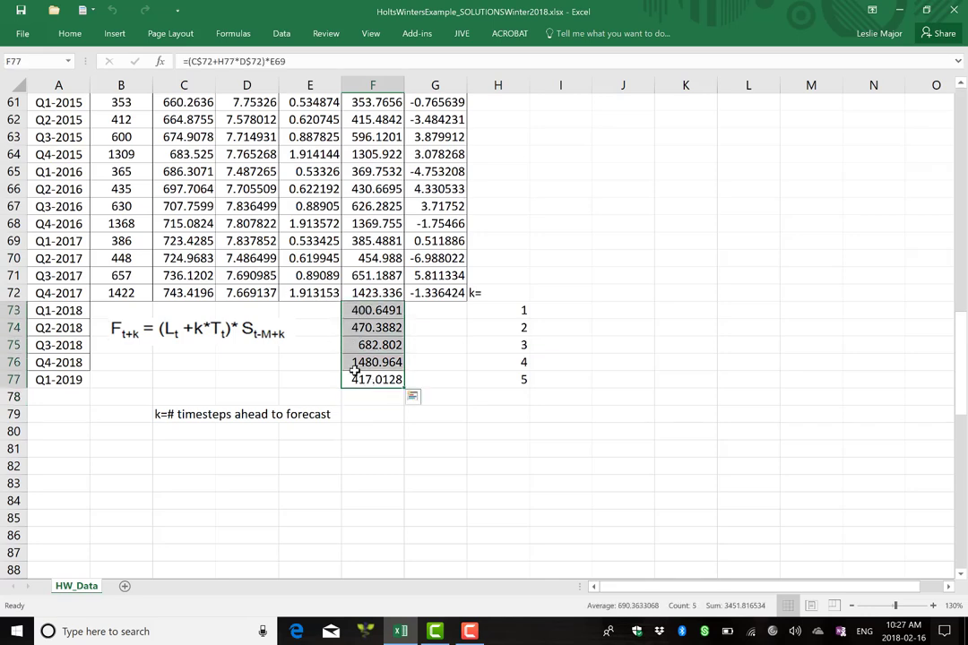
scroll(350, 368, "up", 20)
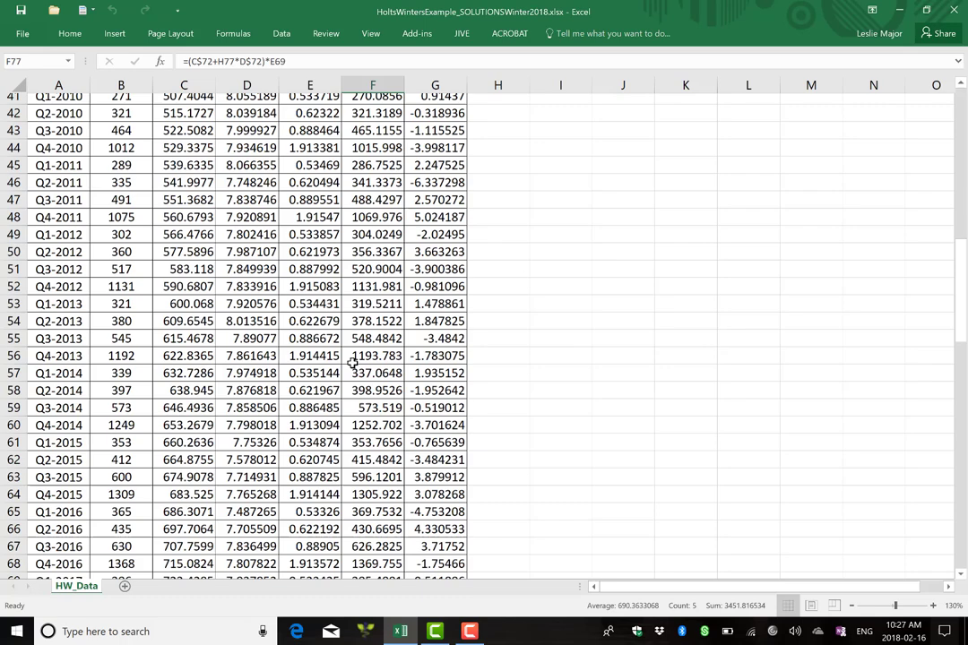
left_click(127, 205)
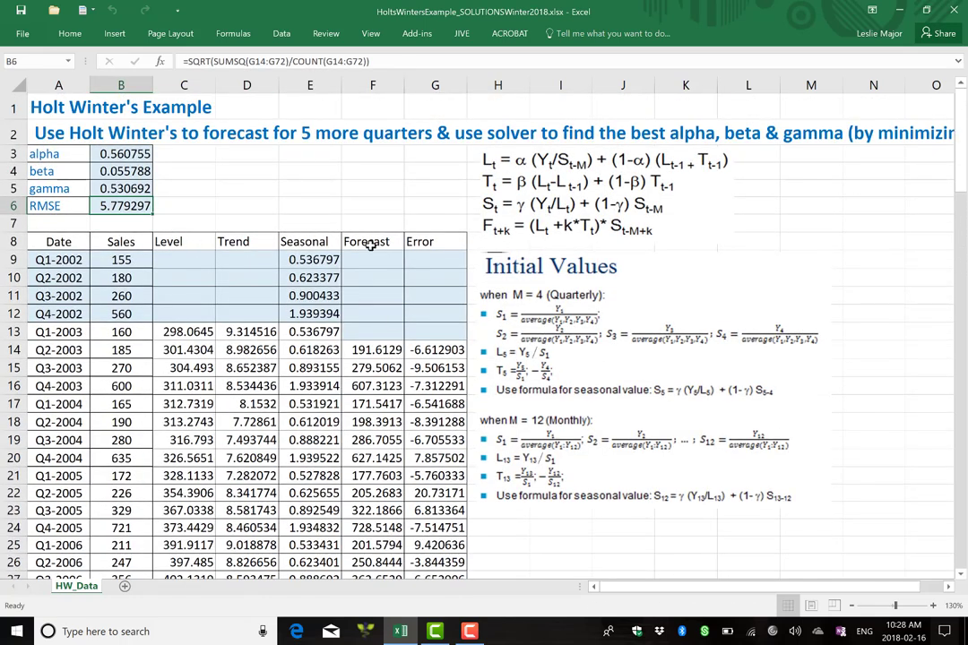
left_click(185, 206)
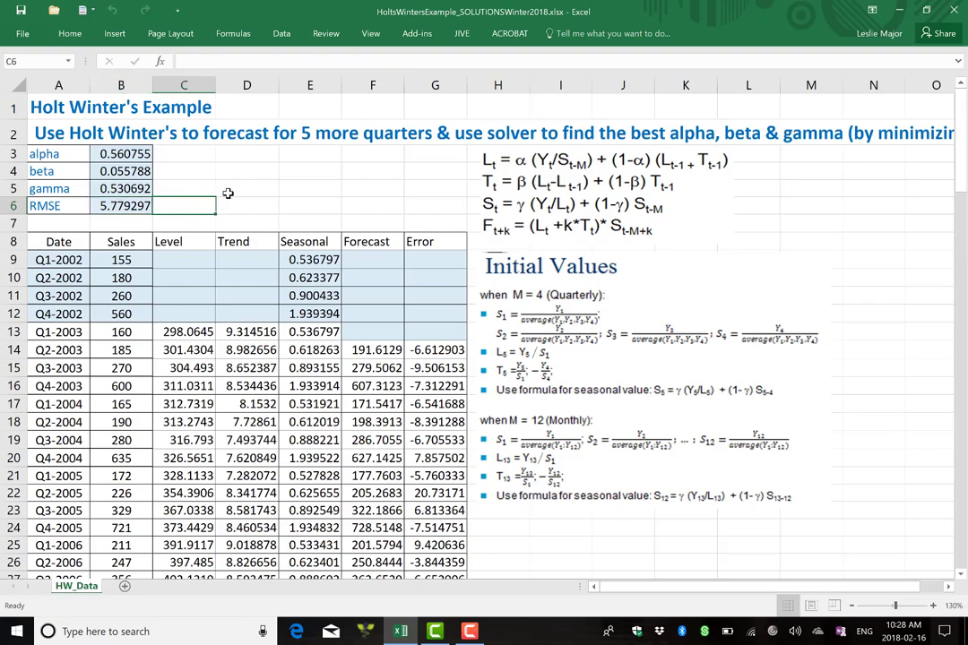
Insert a scatter chart with straight lines and markers from the Date and Sales columns A8:B77 and the Forecast column F8:F77
left_click_drag(63, 242, 134, 539)
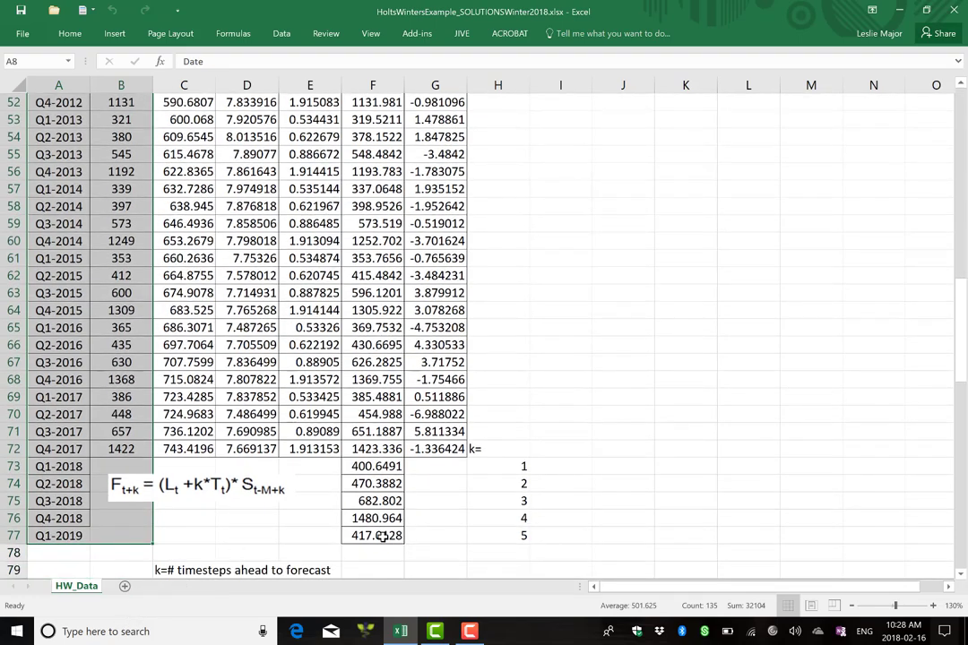
left_click_drag(373, 535, 371, 119)
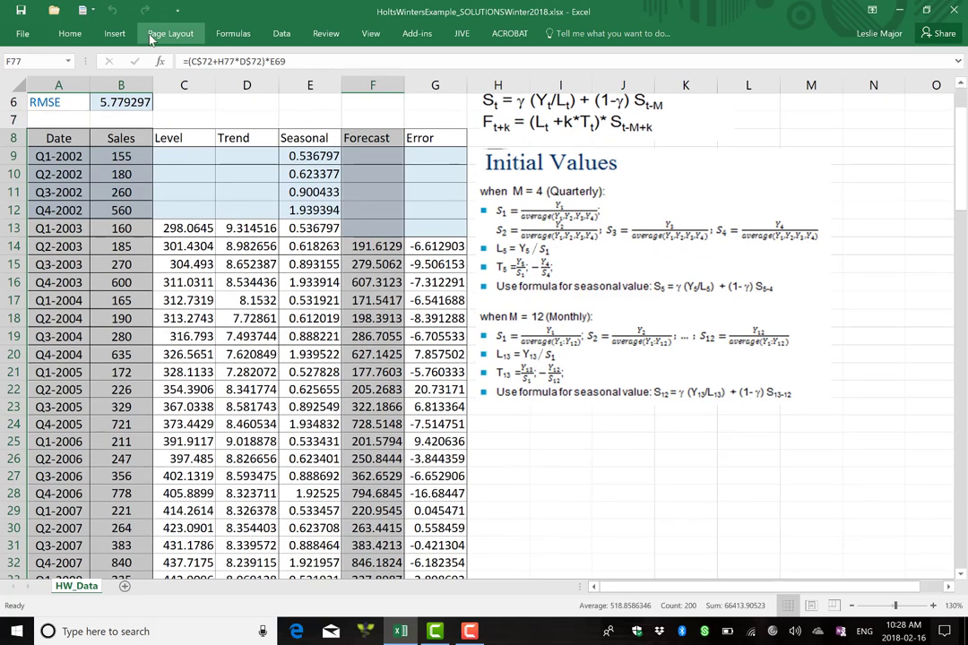
left_click(116, 34)
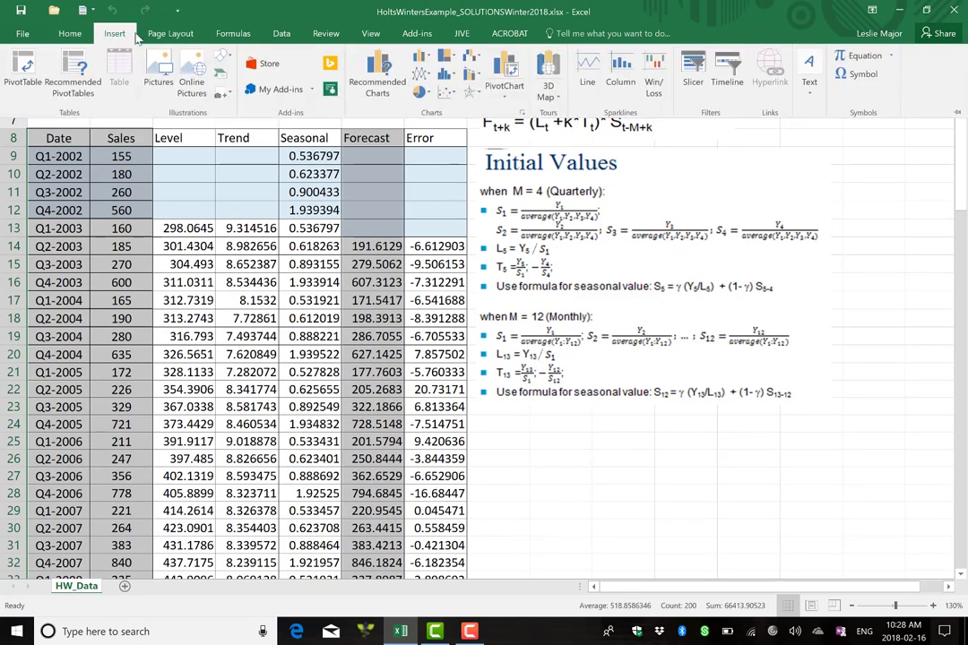
left_click(447, 91)
left_click(452, 176)
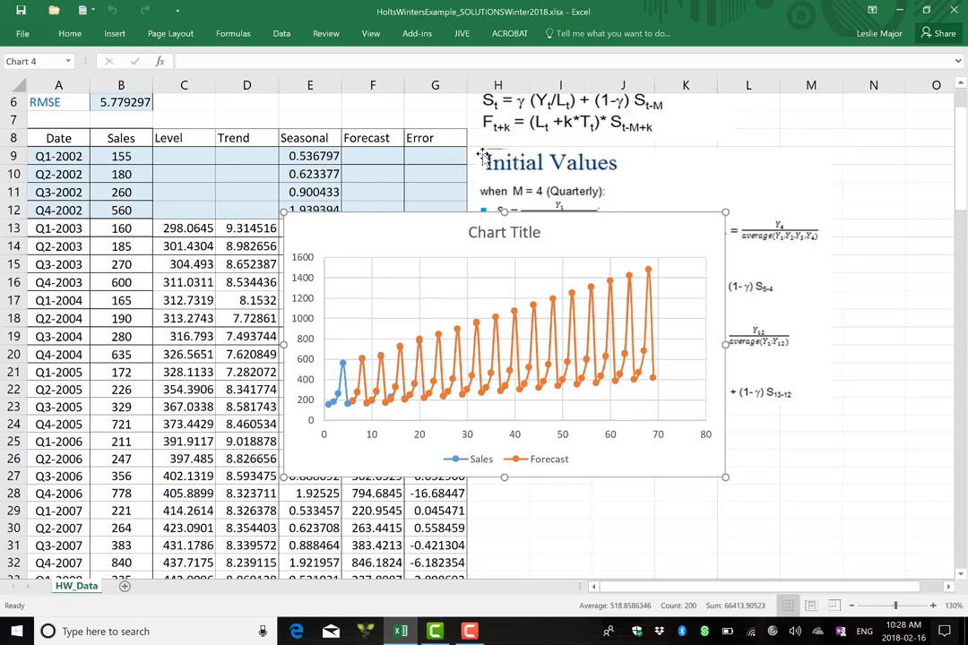
Place the sales chart below the Initial Values notes and title it "Forecasted & Actual Sales"
left_click_drag(411, 232, 600, 423)
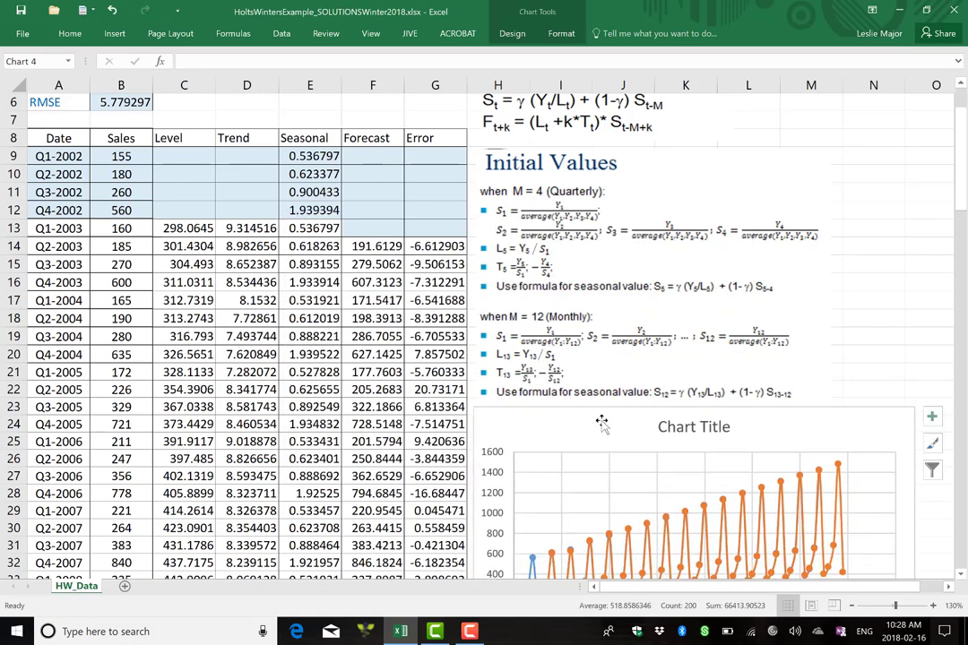
scroll(662, 361, "down", 2)
left_click(675, 324)
left_click_drag(661, 319, 726, 315)
type("Forecas")
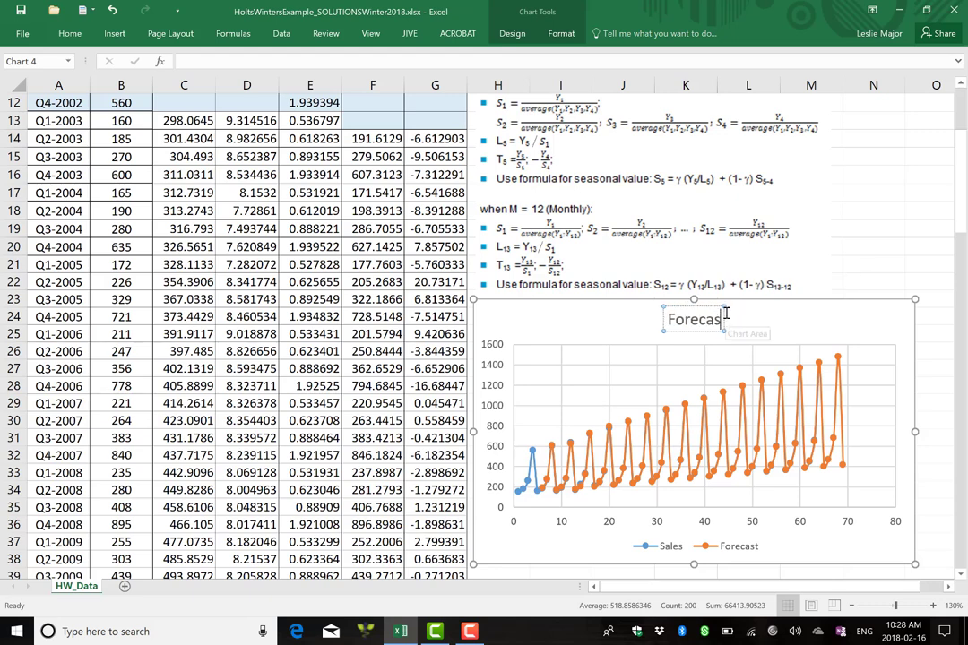
type("ted & Actual Sales")
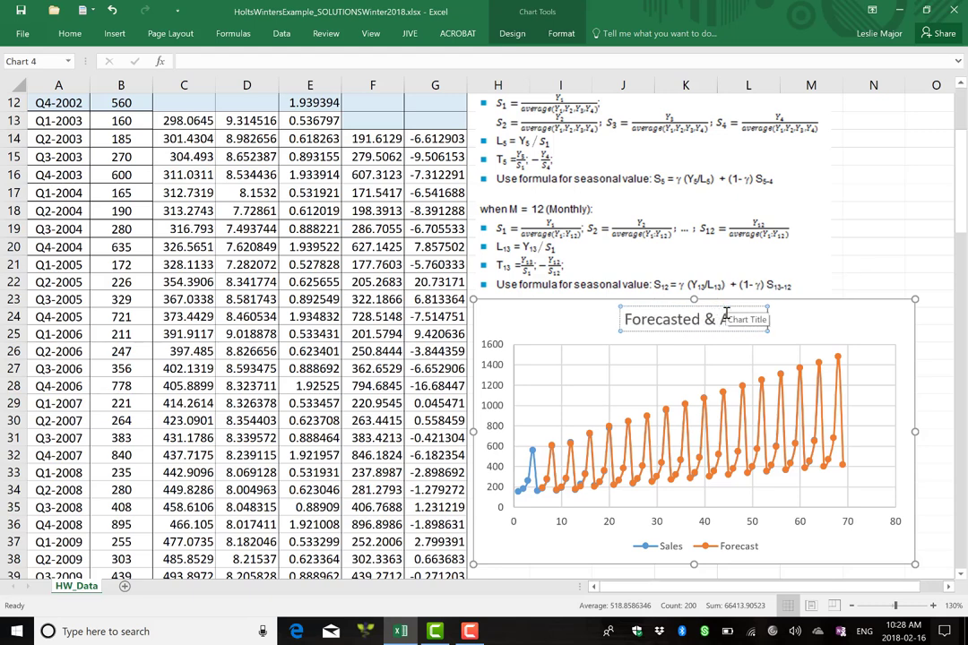
left_click(893, 262)
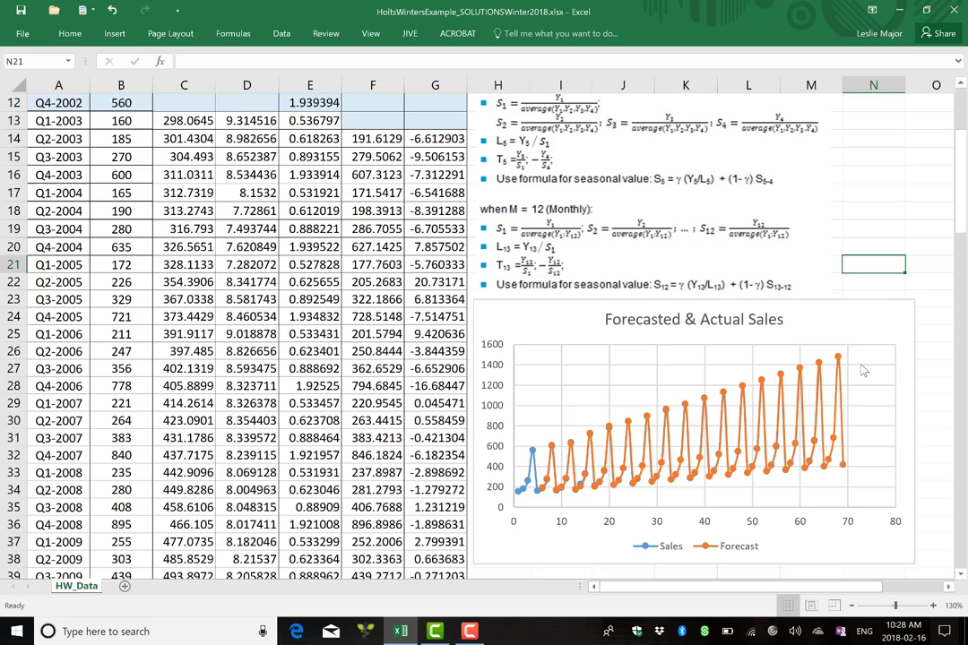
scroll(866, 368, "down", 1)
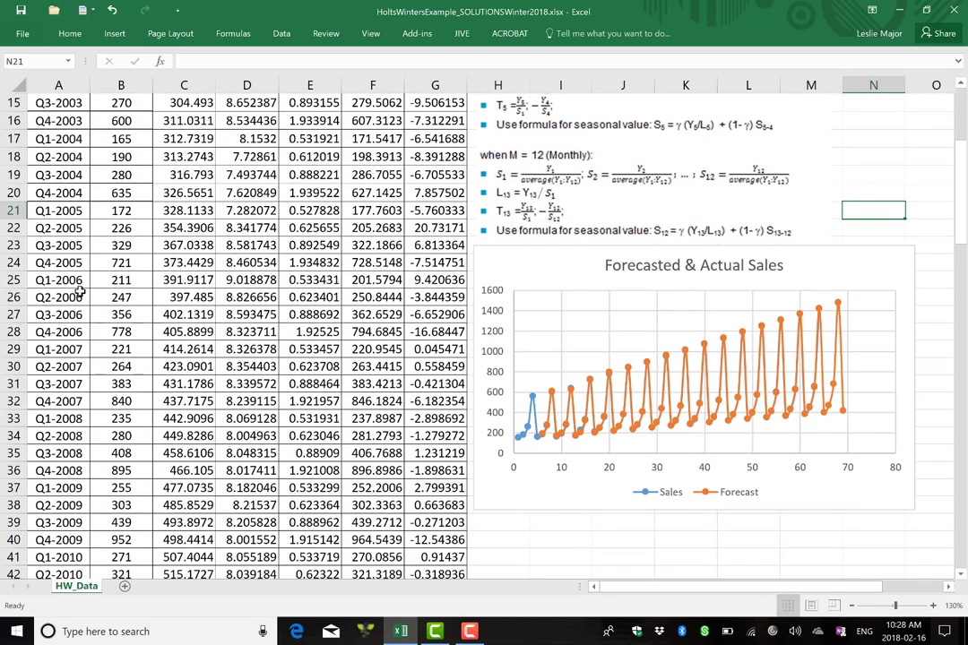
left_click(115, 36)
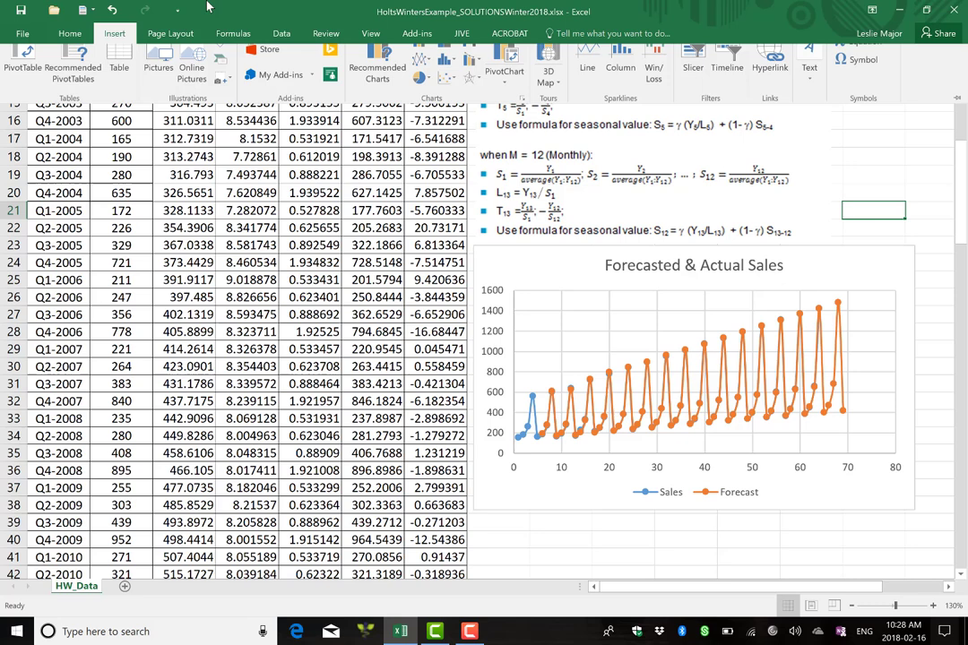
left_click(448, 94)
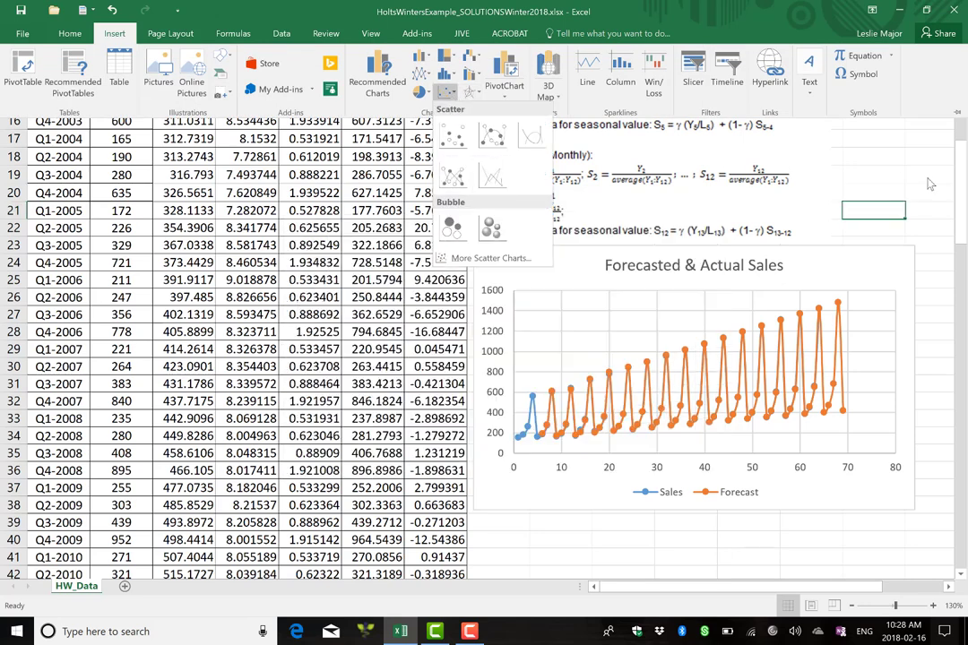
left_click(881, 215)
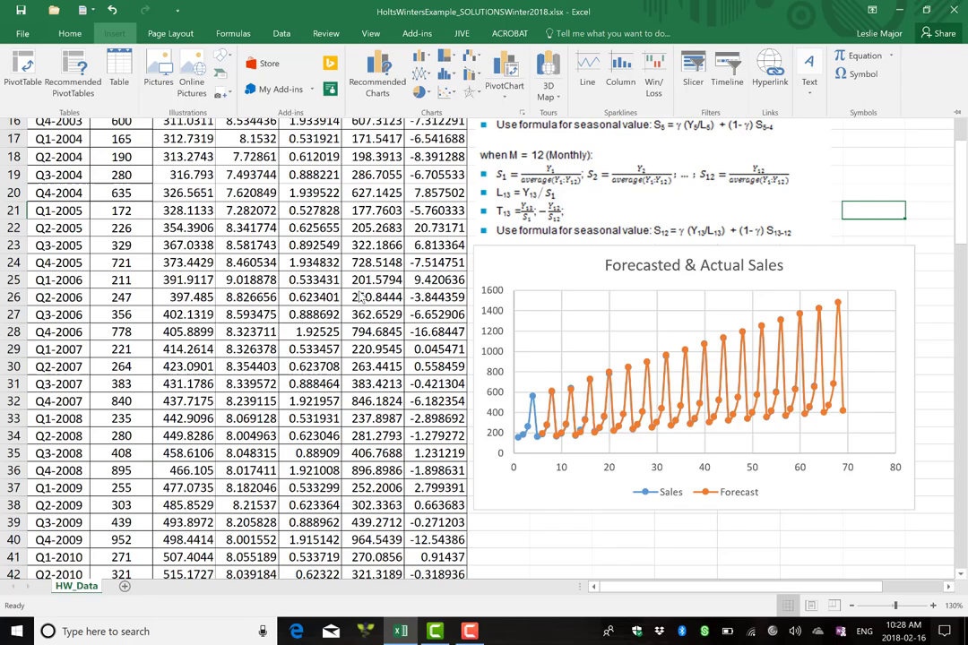
double_click(114, 34)
scroll(201, 269, "up", 5)
left_click(76, 237)
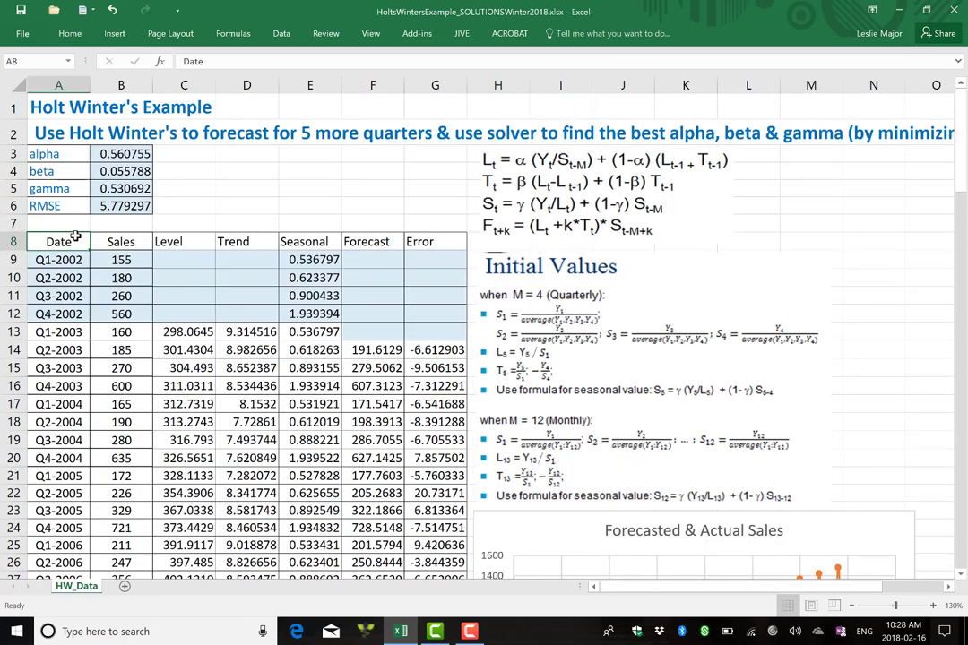
key("ctrl+shift+Down")
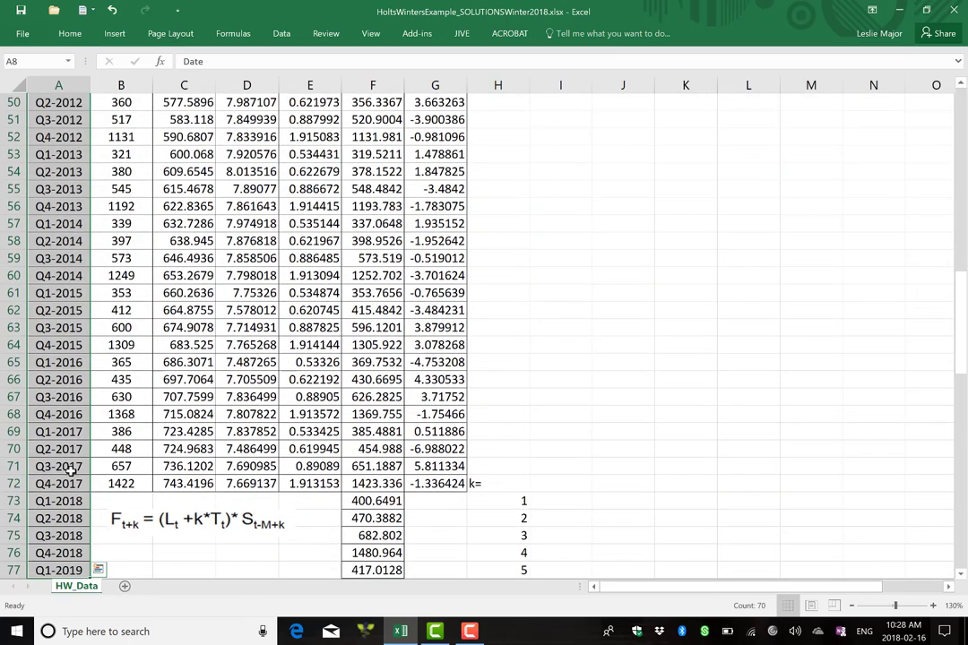
scroll(72, 322, "up", 16)
Insert a scatter chart with lines and markers from the Date column A8:A72 and the Error column G8:G72
left_click_drag(58, 242, 56, 483)
scroll(413, 250, "up", 16)
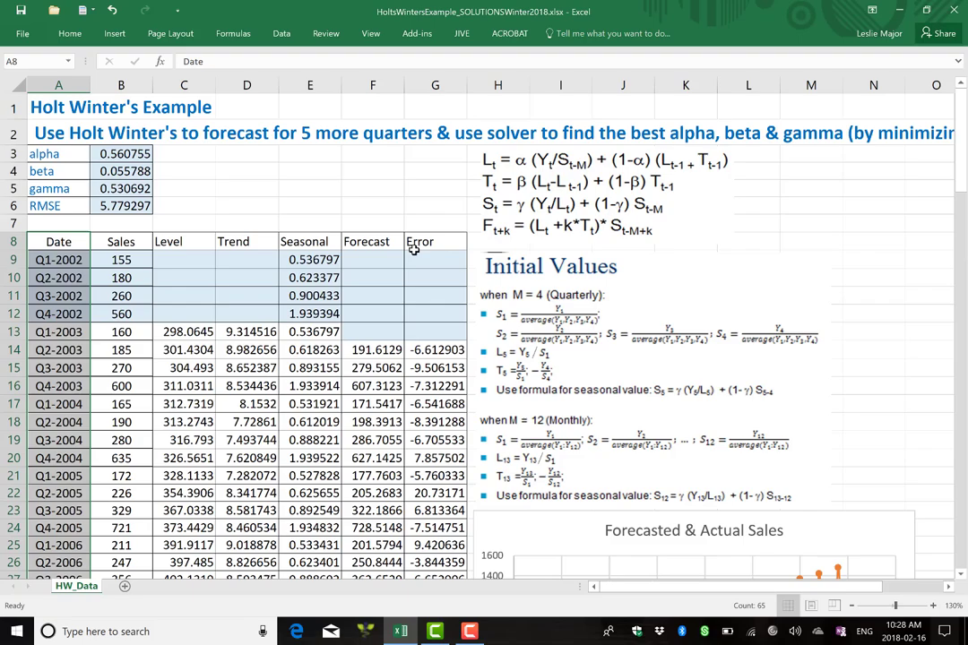
left_click_drag(419, 241, 448, 504)
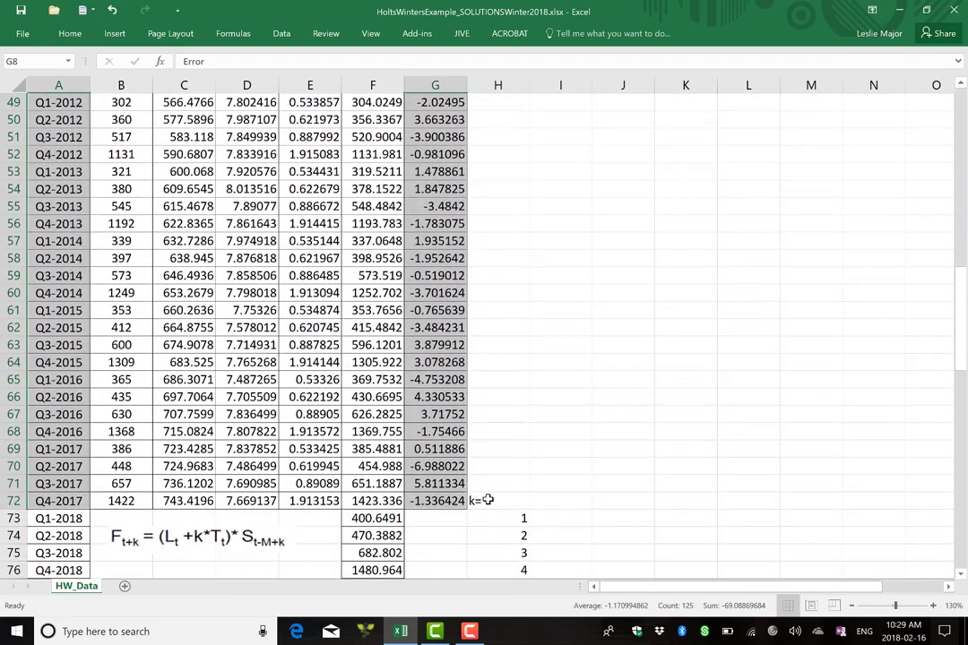
scroll(489, 492, "up", 11)
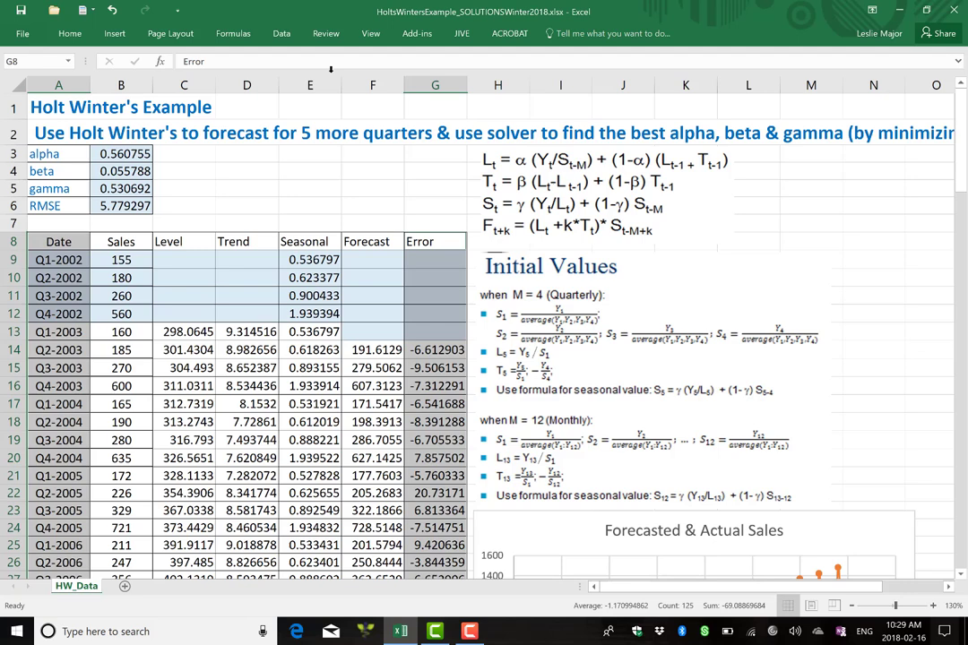
left_click(121, 35)
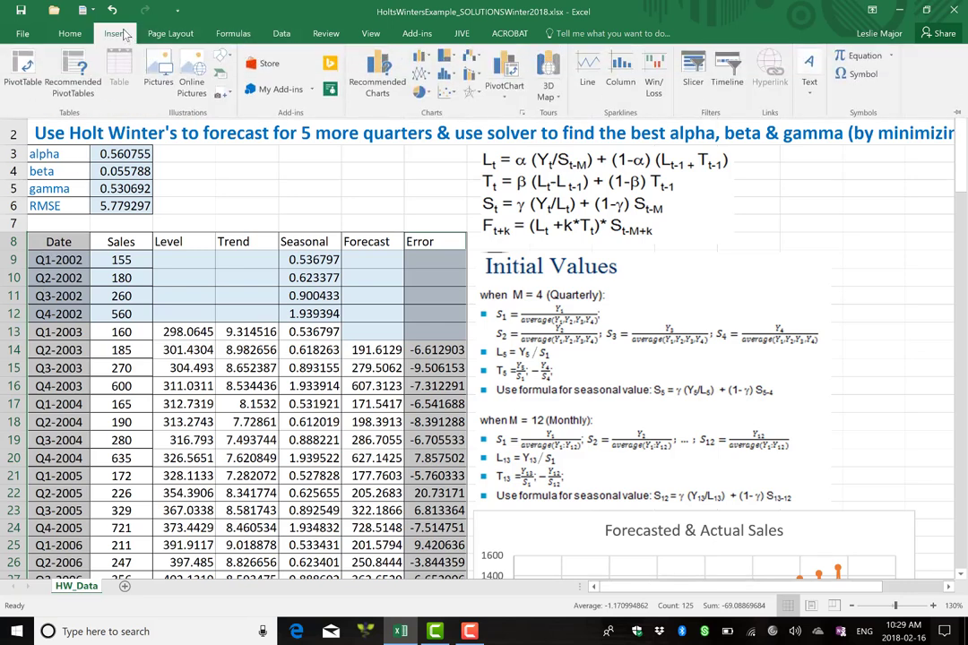
left_click(445, 94)
left_click(494, 135)
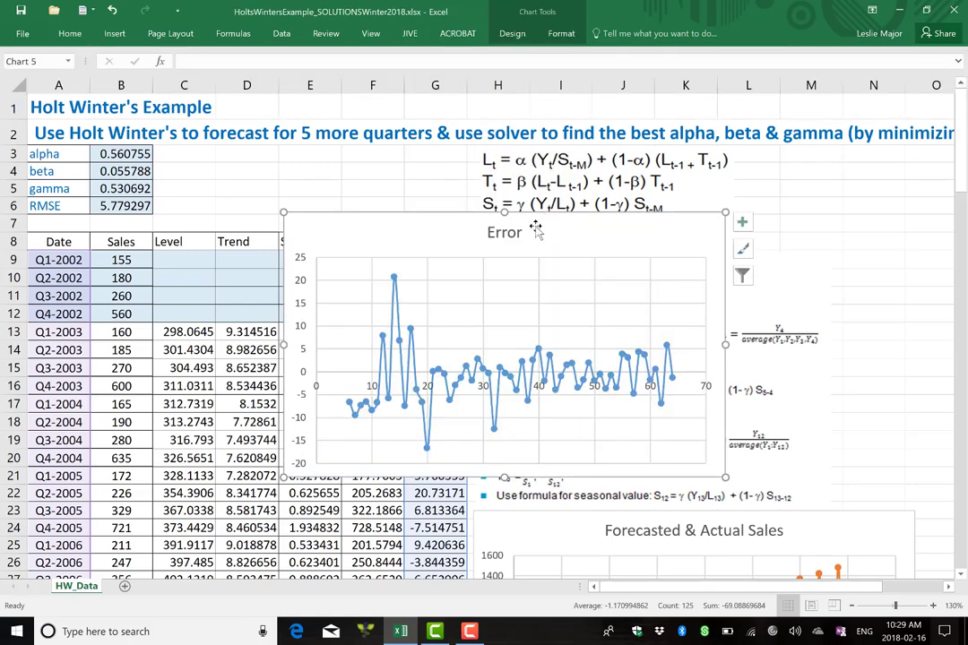
Move the Error chart directly below the Forecasted & Actual Sales chart and deselect it
left_click_drag(535, 228, 582, 403)
scroll(600, 255, "down", 6)
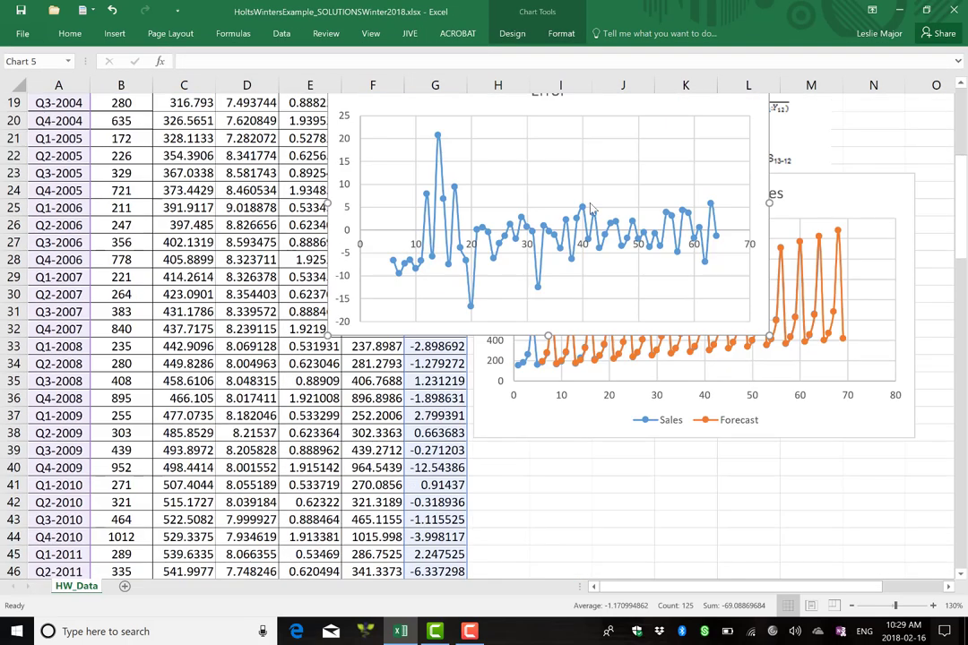
left_click_drag(584, 101, 721, 472)
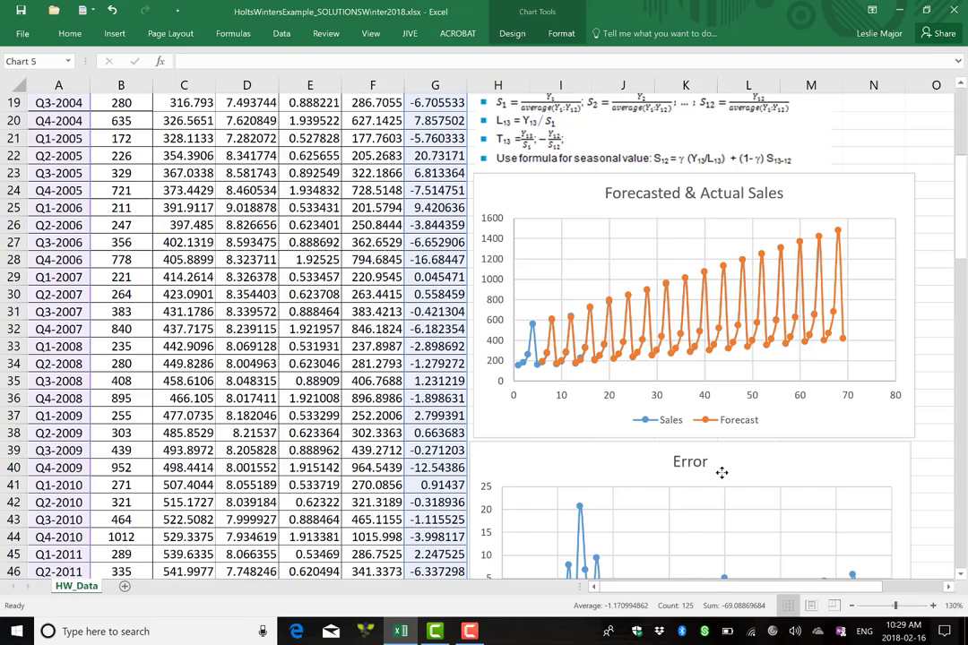
scroll(721, 472, "down", 5)
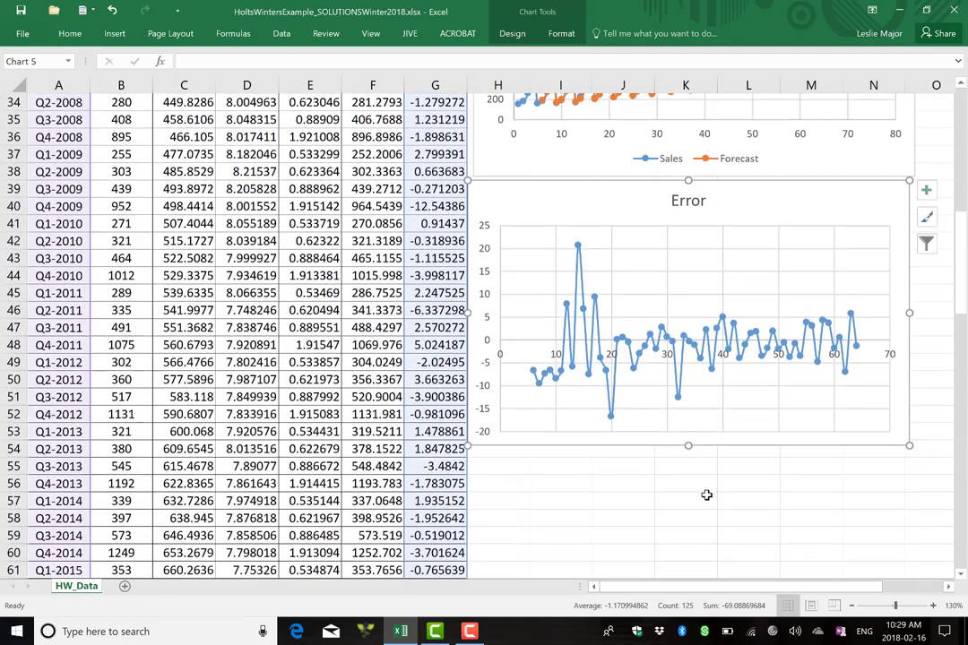
left_click(685, 500)
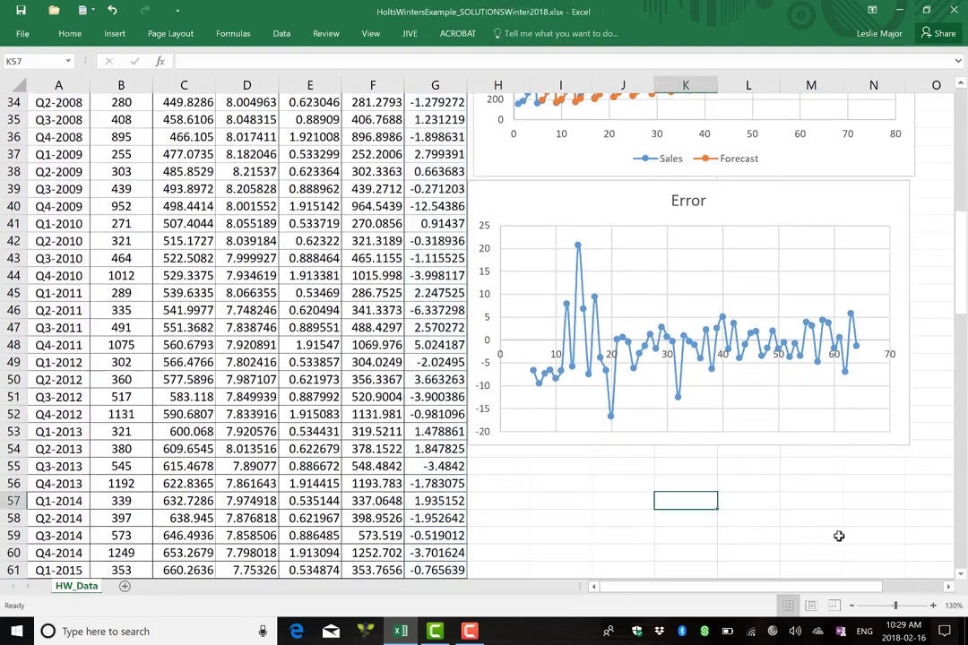
Examine the Error chart at 175% zoom and return to the first rows of the forecast table
scroll(908, 544, "up", 3)
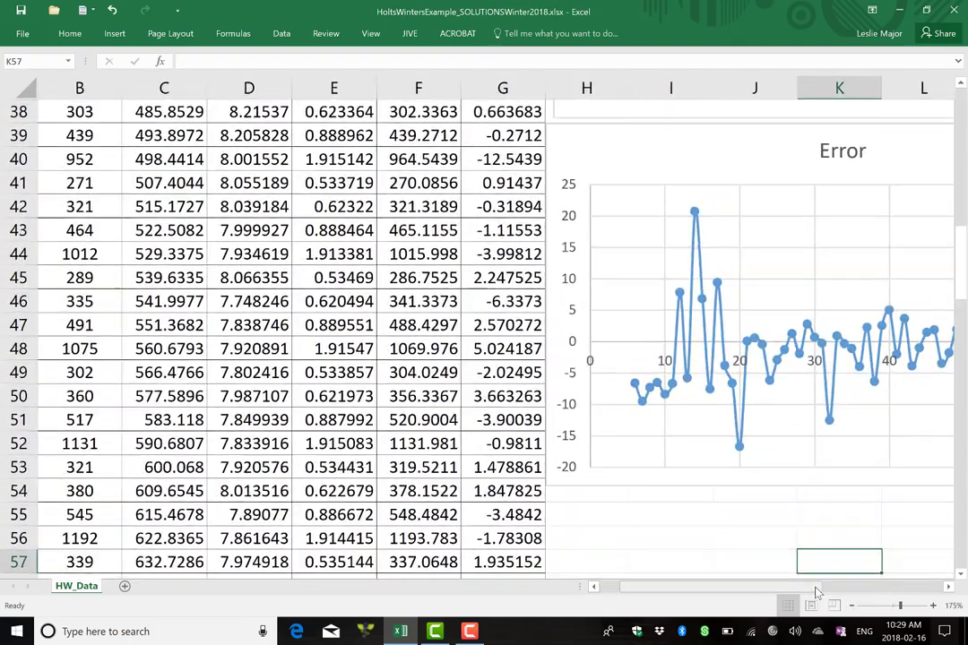
left_click_drag(807, 587, 938, 591)
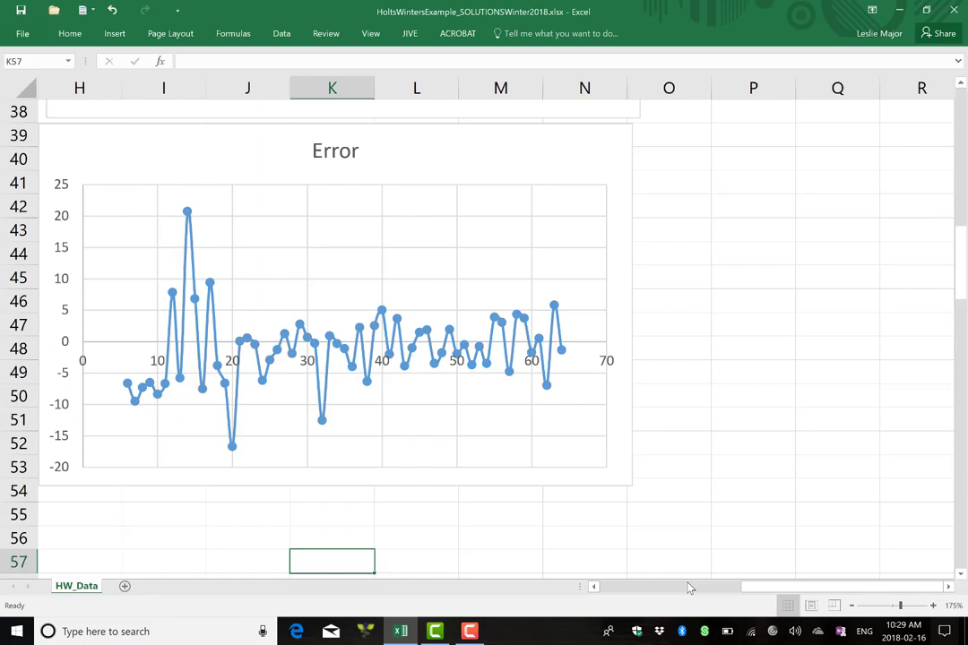
left_click_drag(744, 588, 595, 590)
scroll(516, 495, "up", 12)
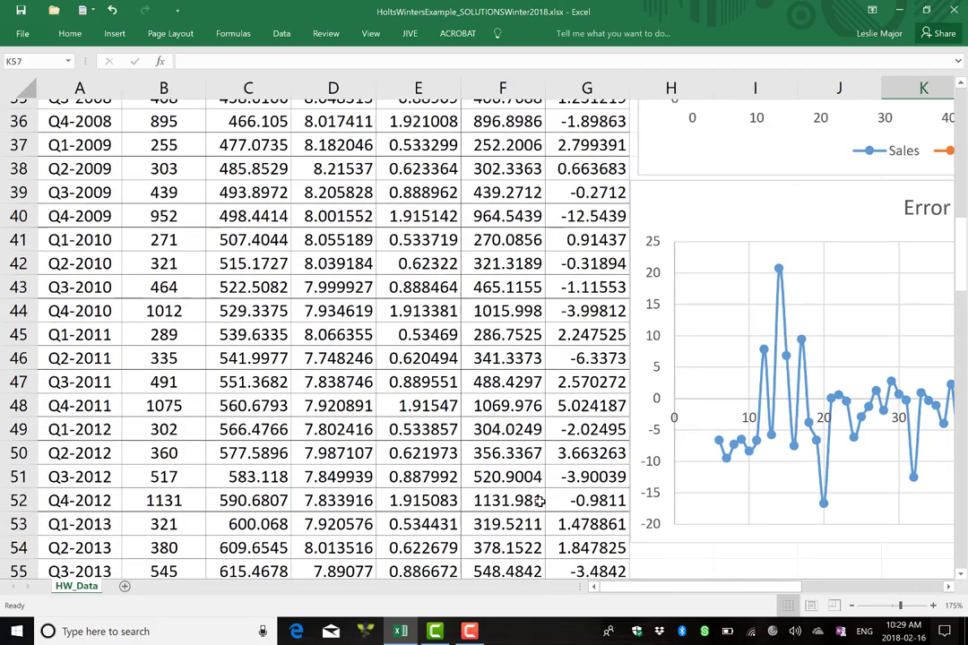
scroll(237, 238, "down", 1)
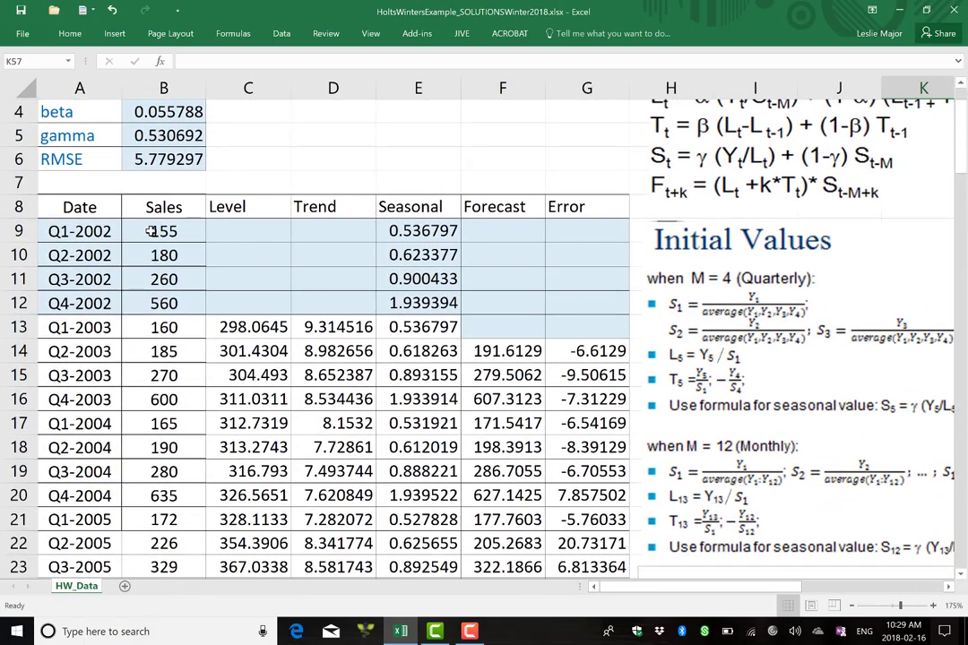
Review the initial-value rows of the Holt-Winters table, B9:G14, and the closing rows A68:G77 with the forecasts through Q1-2019
left_click_drag(152, 231, 574, 351)
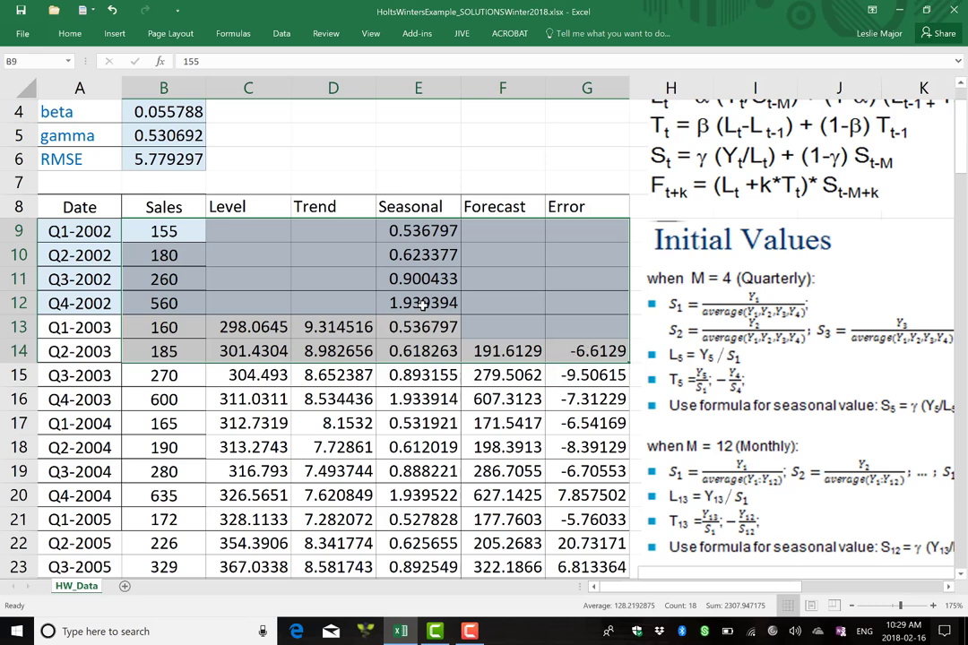
left_click_drag(260, 233, 588, 333)
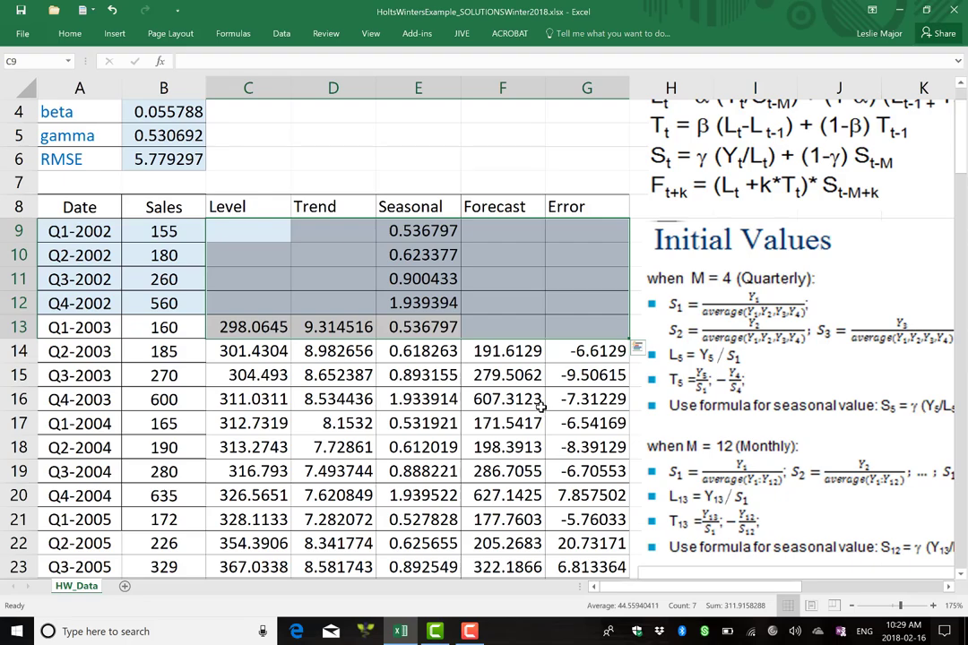
scroll(540, 407, "down", 8)
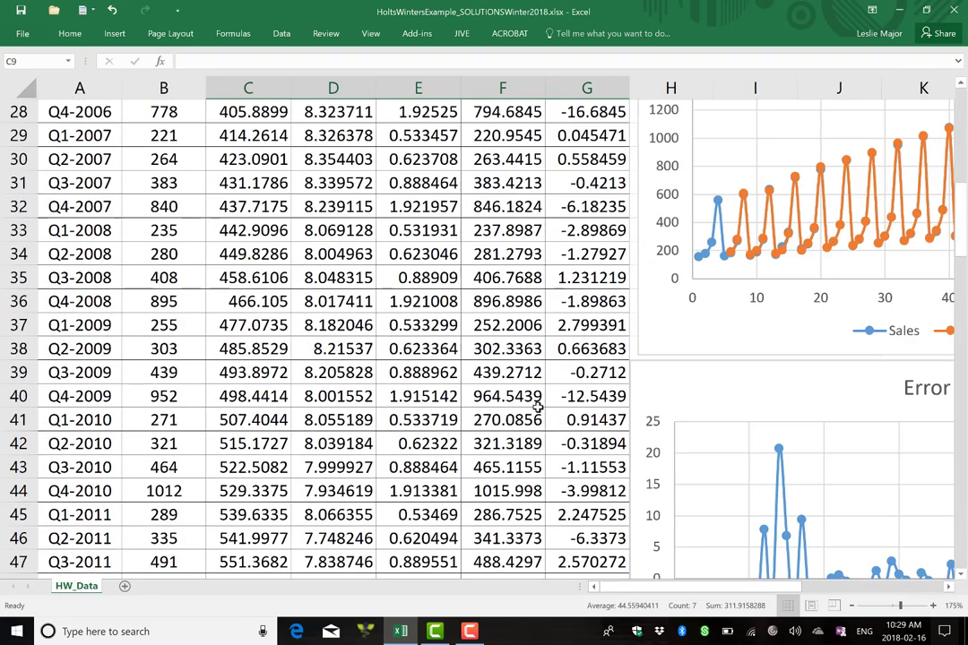
scroll(537, 407, "down", 11)
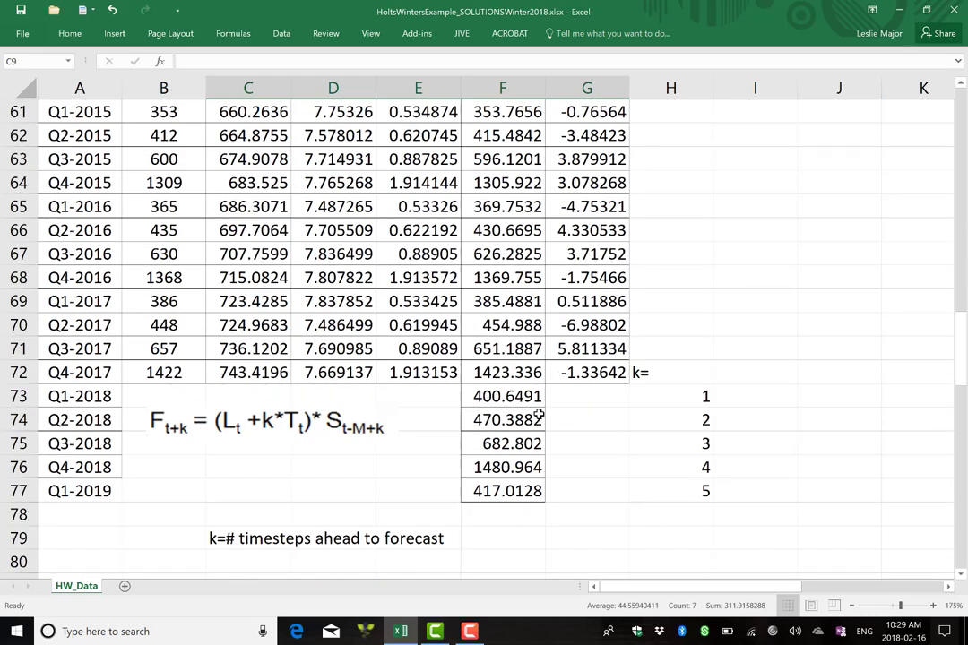
scroll(540, 417, "down", 1)
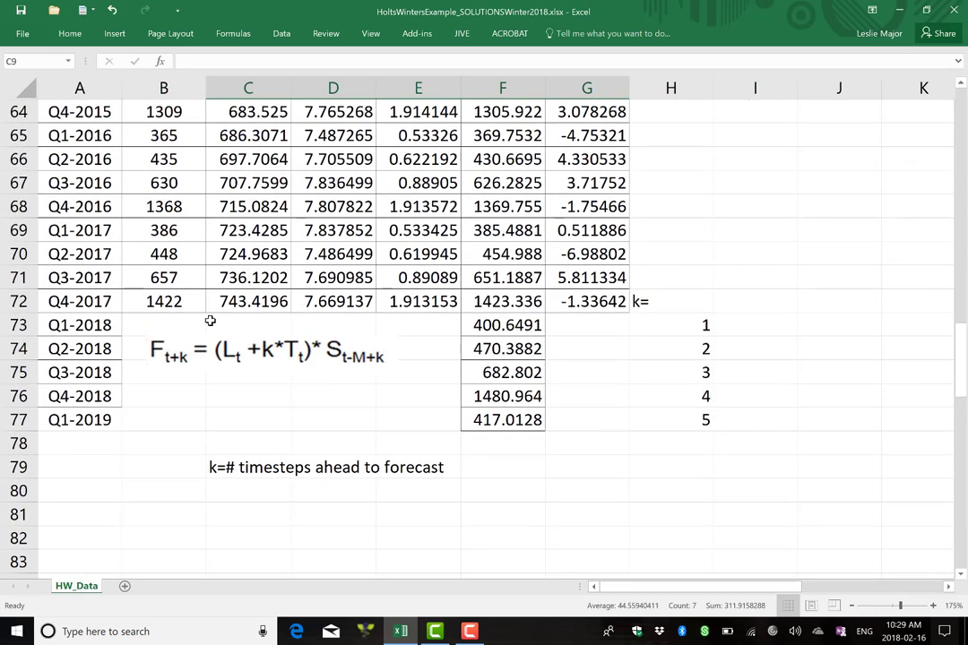
left_click_drag(103, 215, 620, 419)
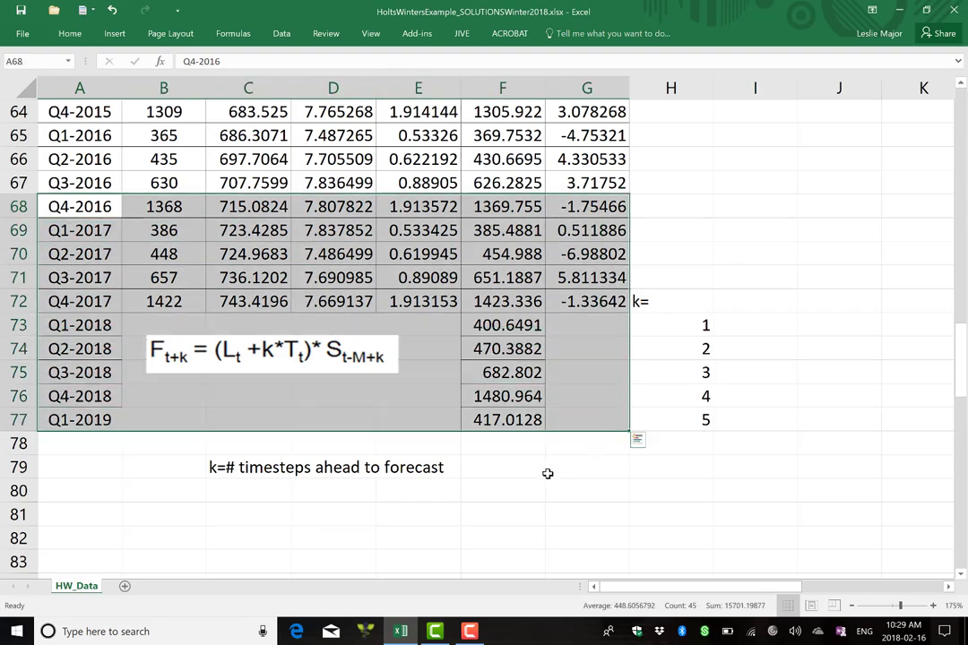
Examine the Forecasted & Actual Sales chart and the Error chart across their full width
scroll(609, 457, "up", 13)
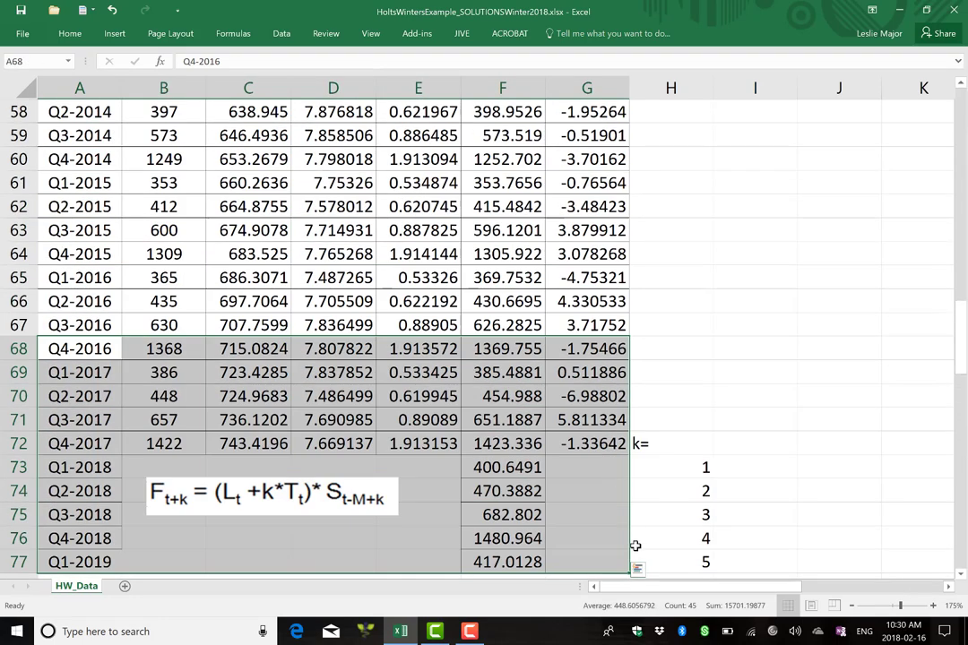
scroll(630, 536, "down", 3)
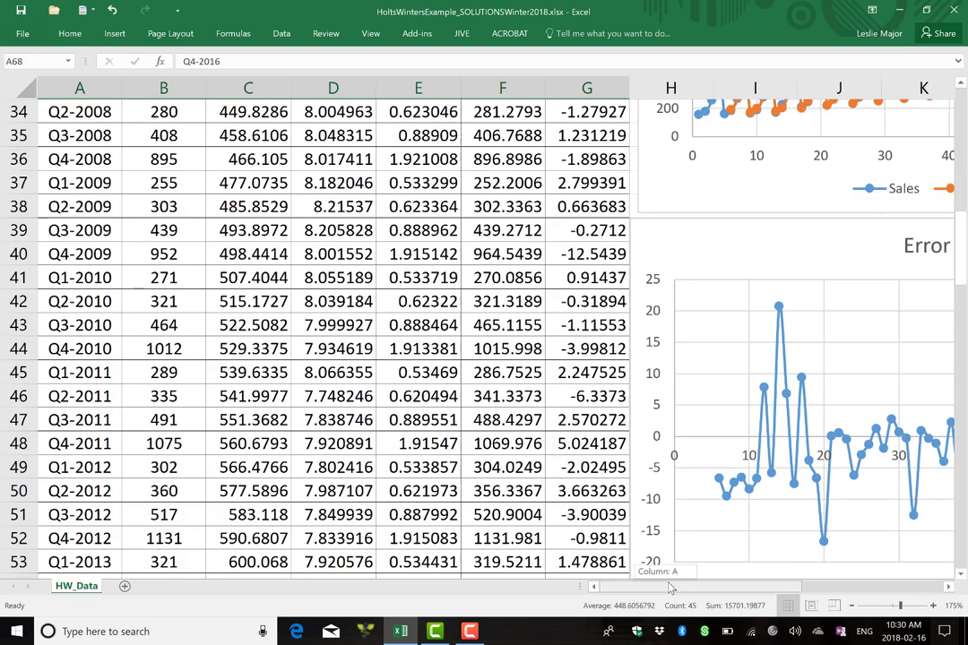
scroll(701, 507, "right", 5)
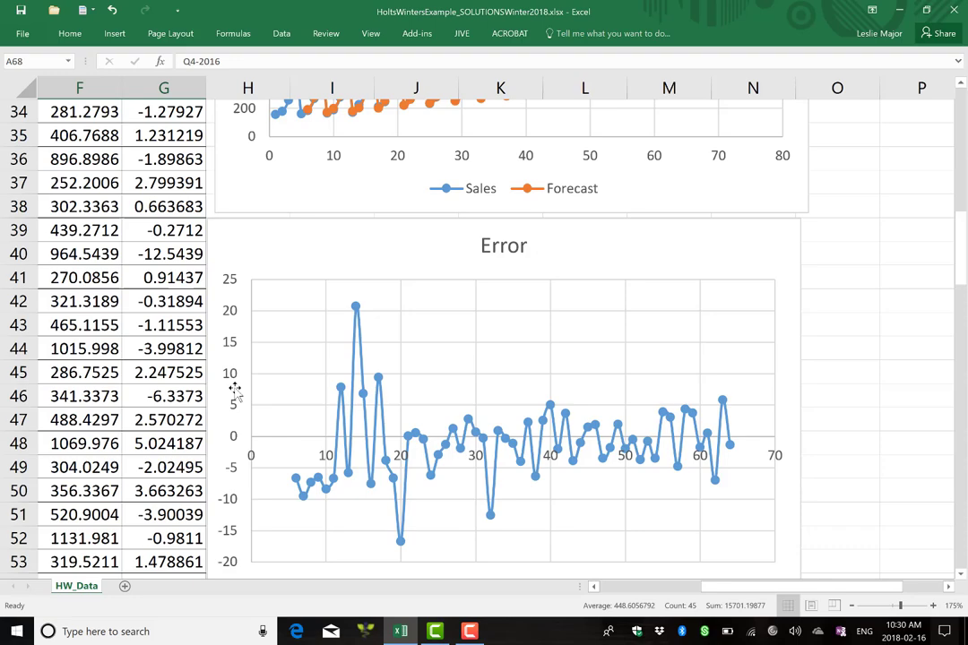
scroll(195, 326, "up", 6)
scroll(461, 351, "down", 7)
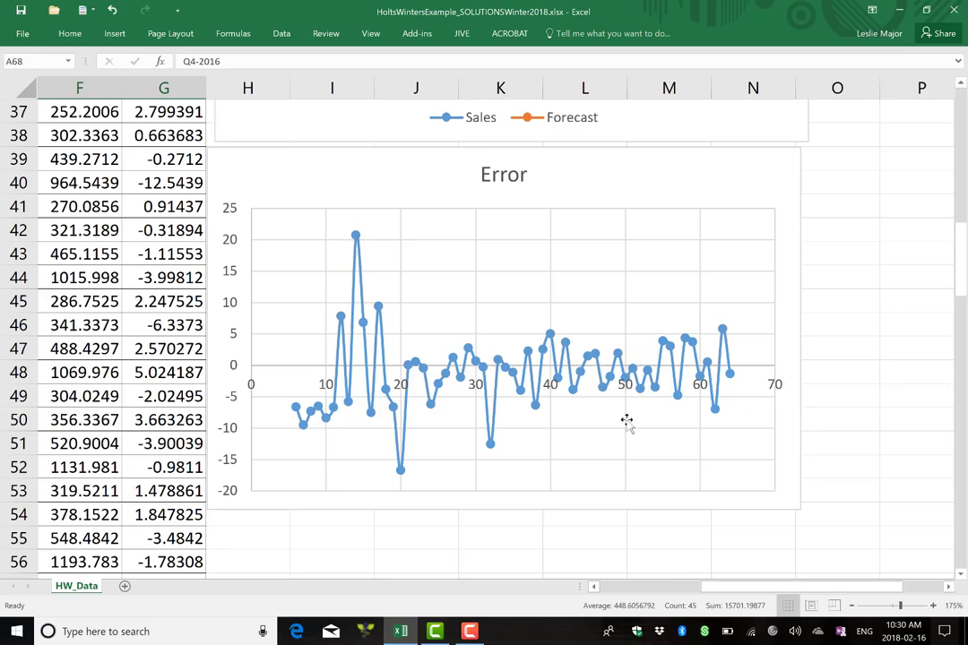
scroll(622, 448, "up", 1)
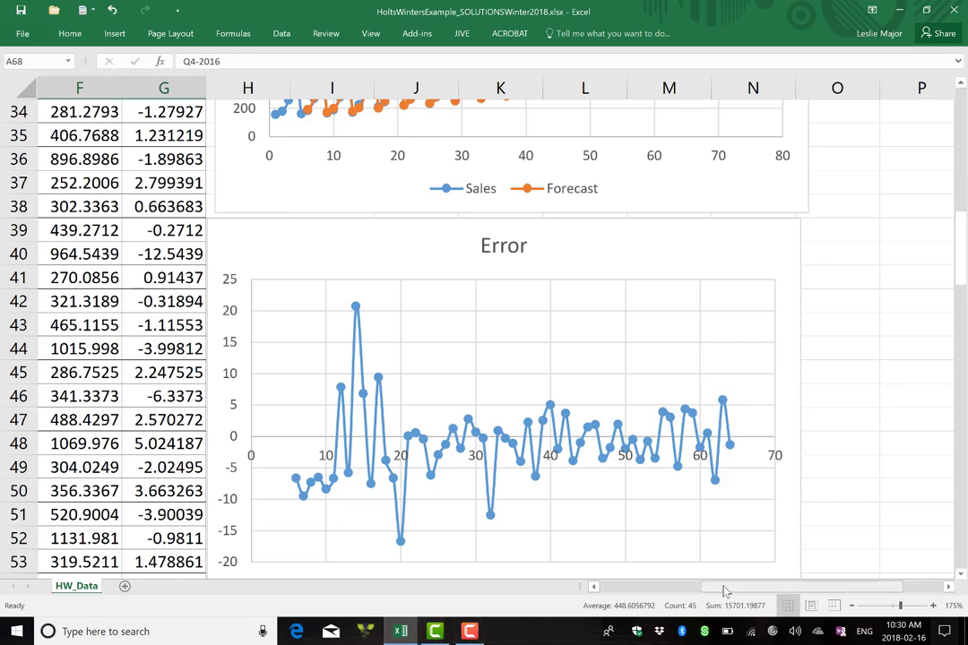
left_click(469, 631)
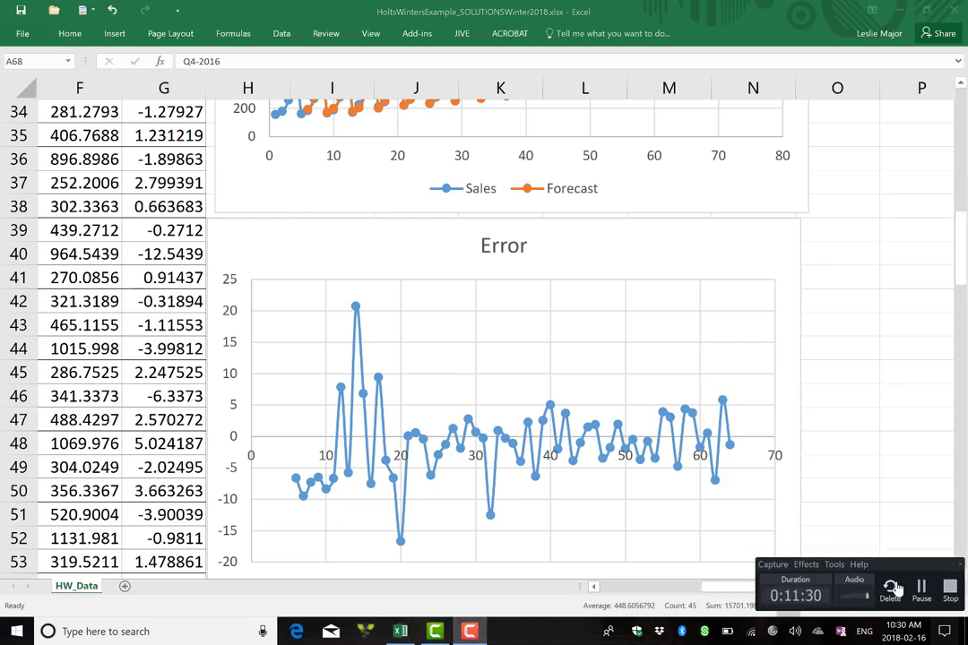